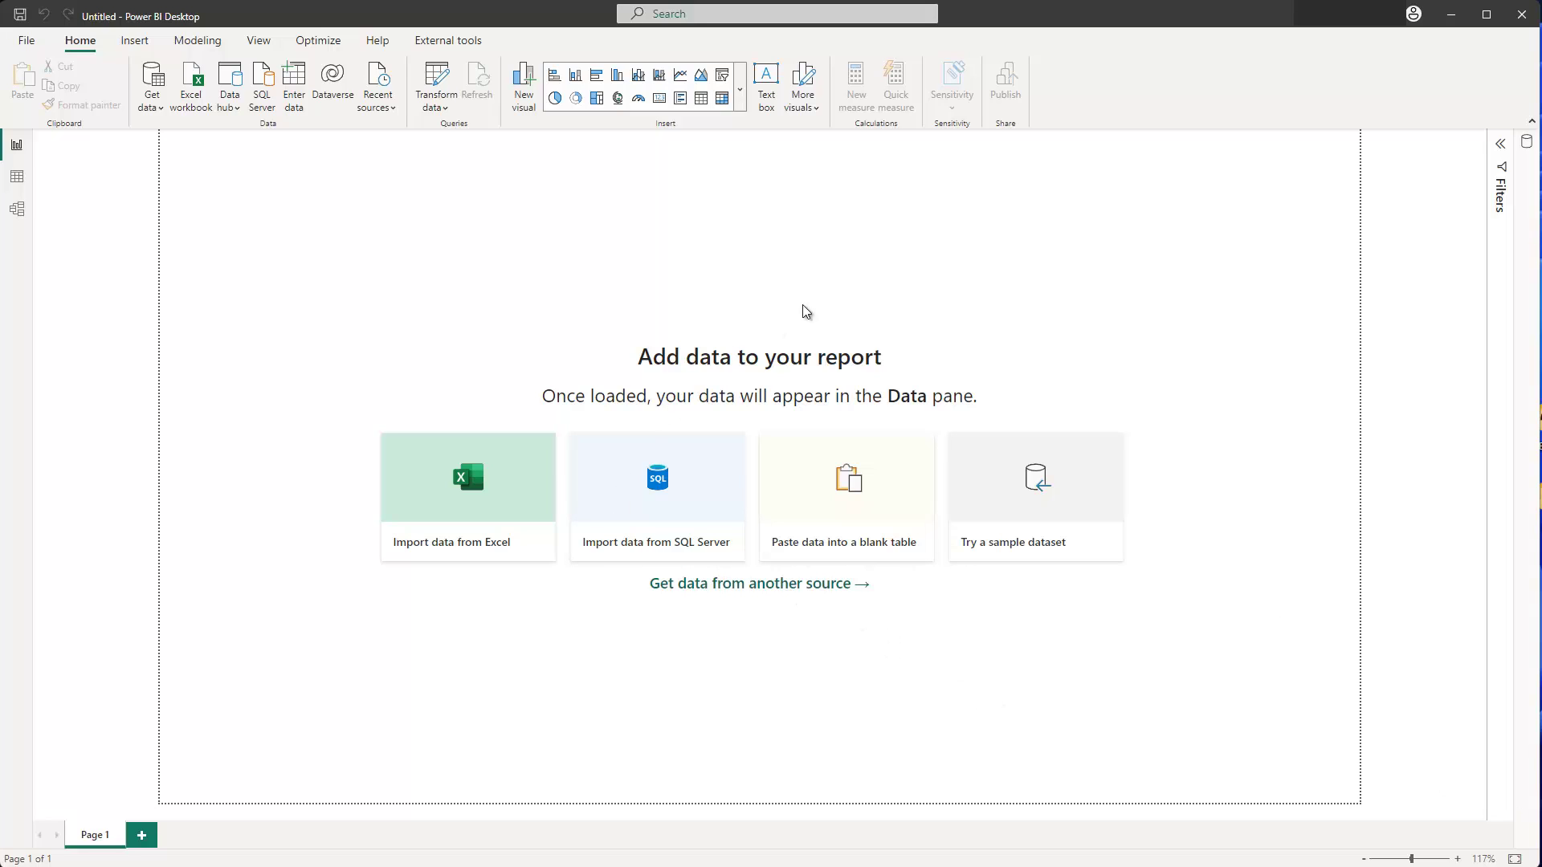
- Load the financials table from the sample dataset Financial Sample.xlsx into the report
{"action": "left_click", "coordinate": [1031, 484]}
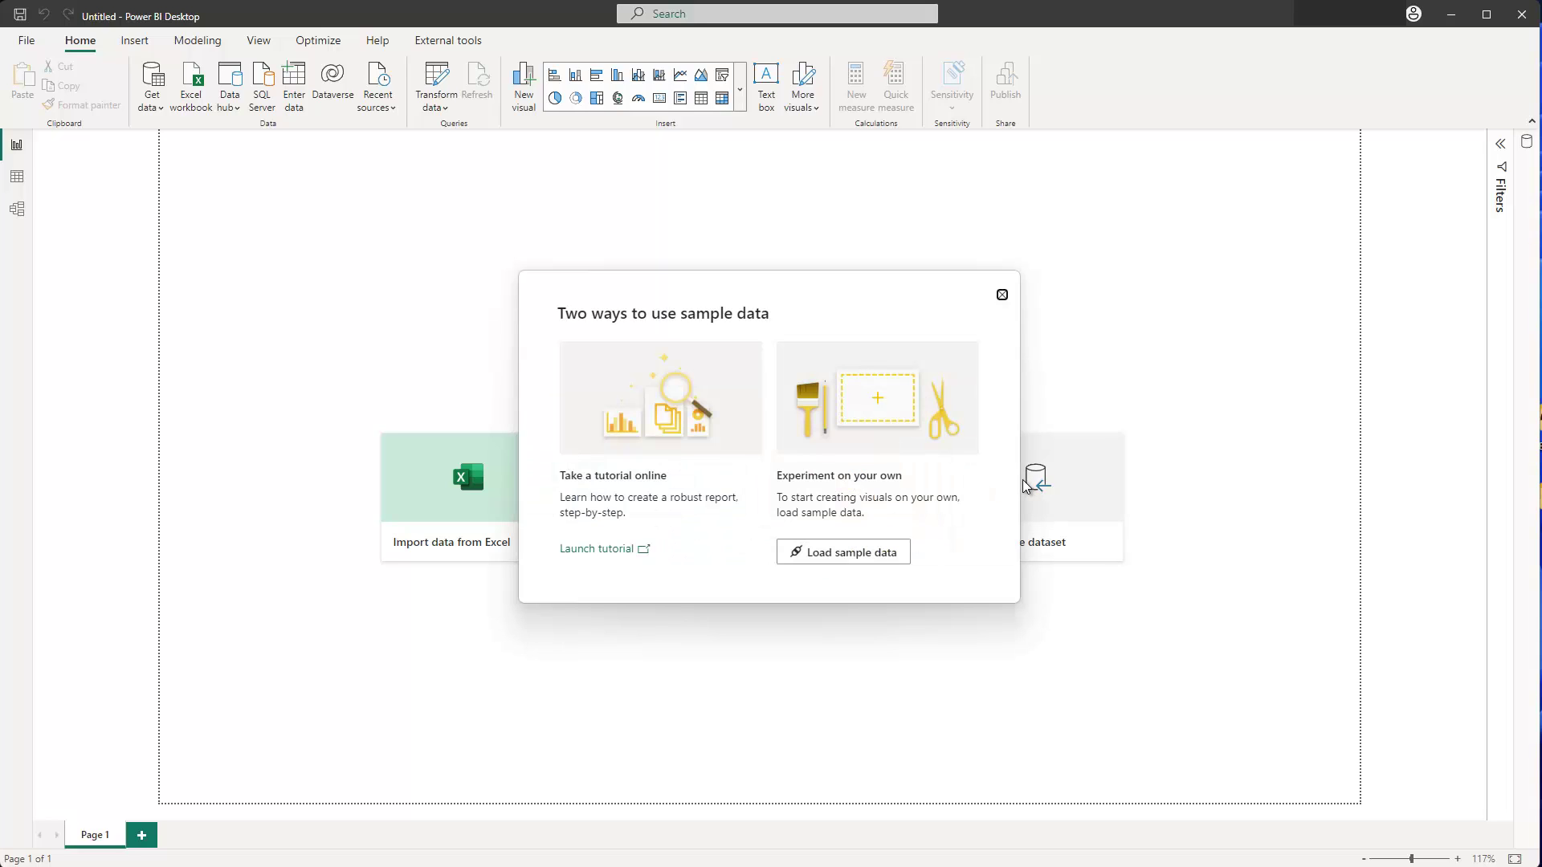
{"action": "left_click", "coordinate": [843, 556]}
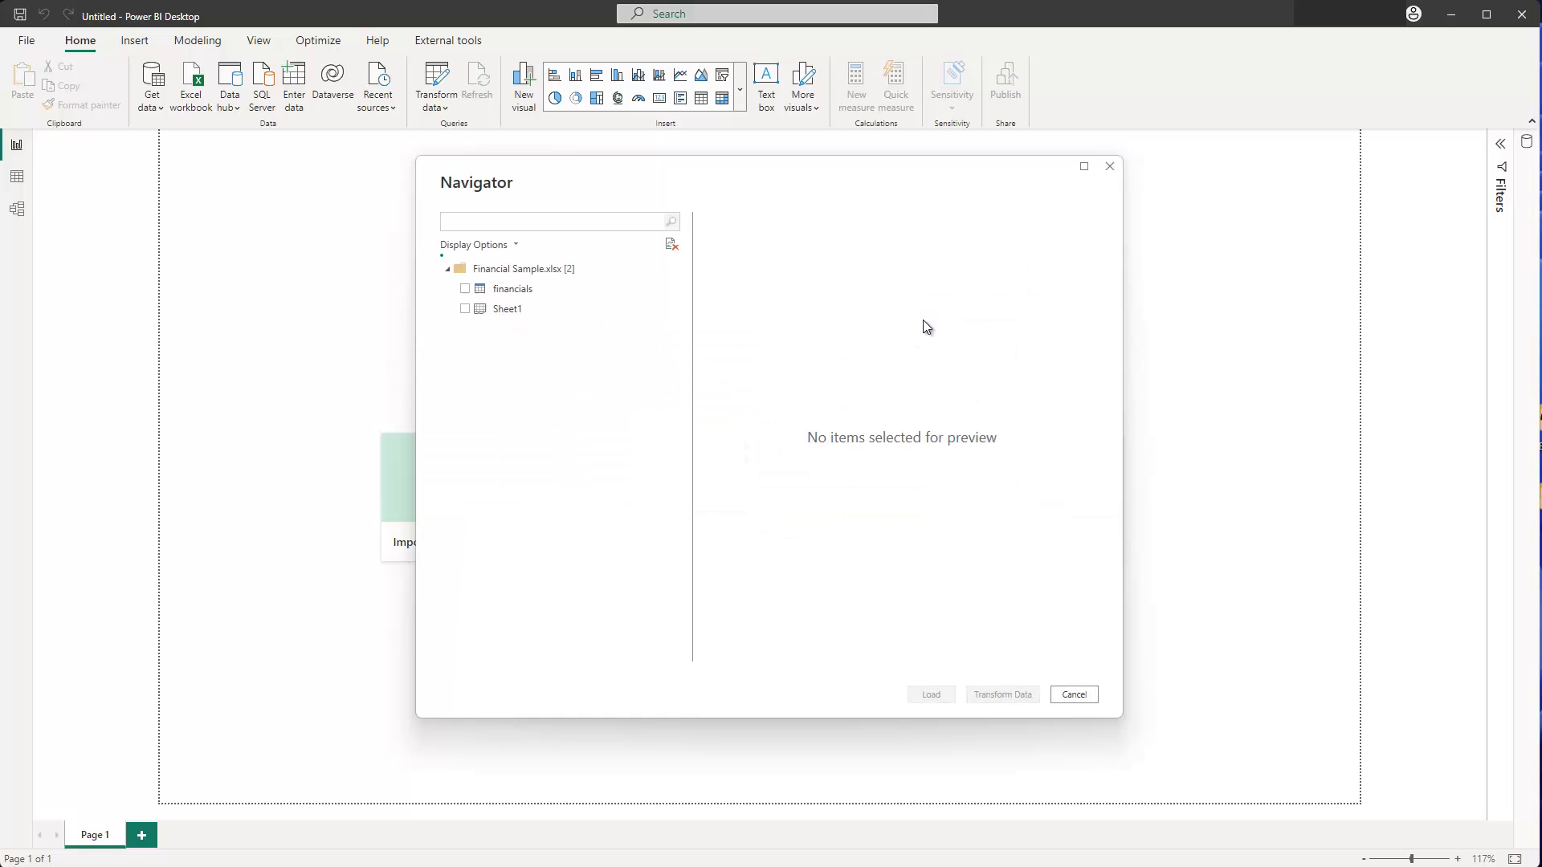
{"action": "left_click", "coordinate": [465, 289]}
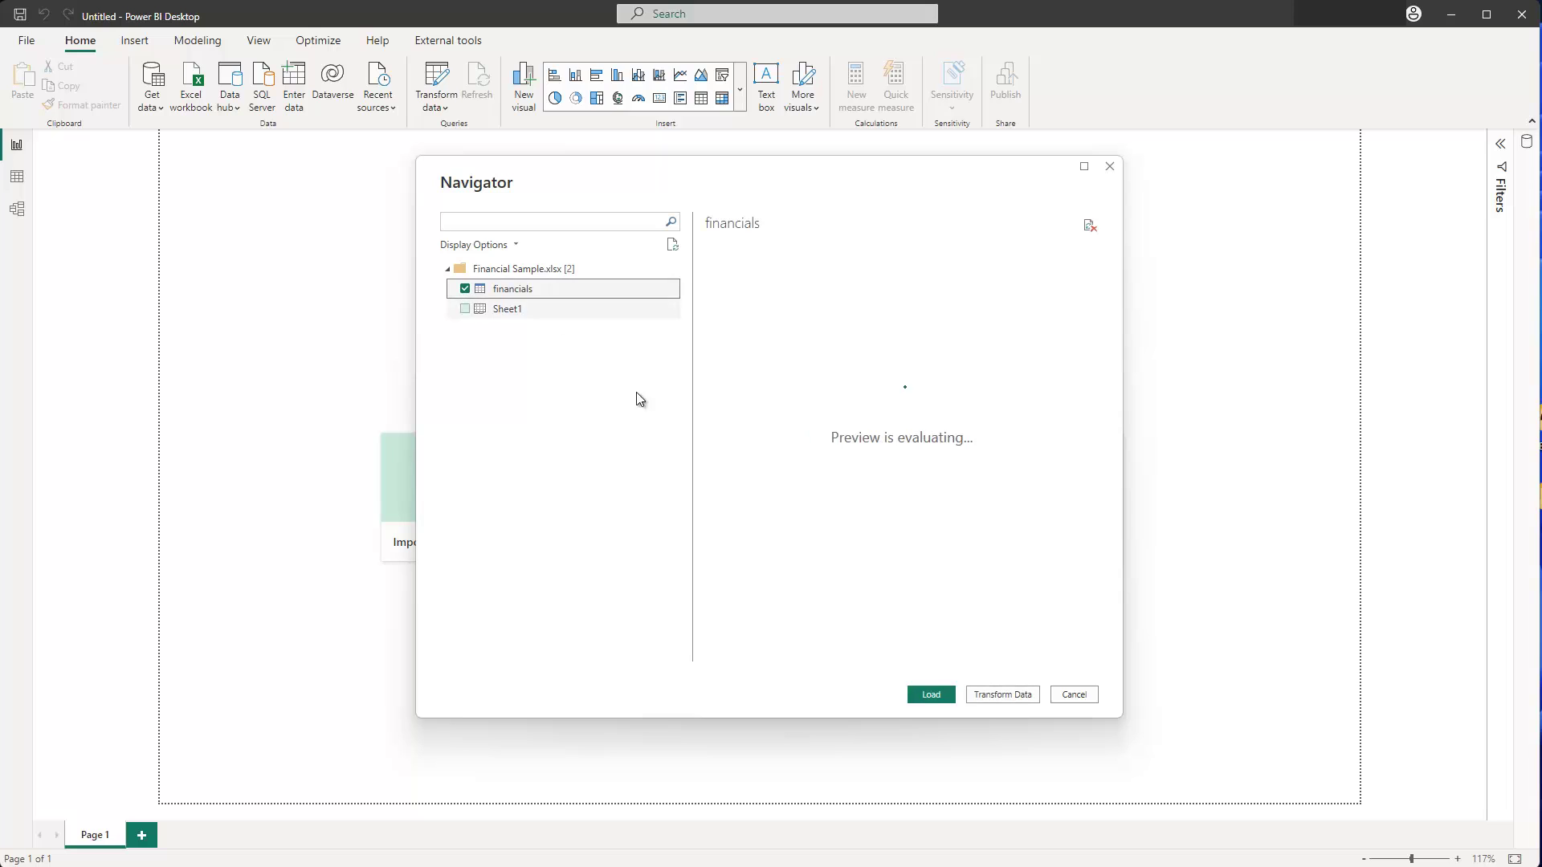
{"action": "left_click", "coordinate": [930, 696]}
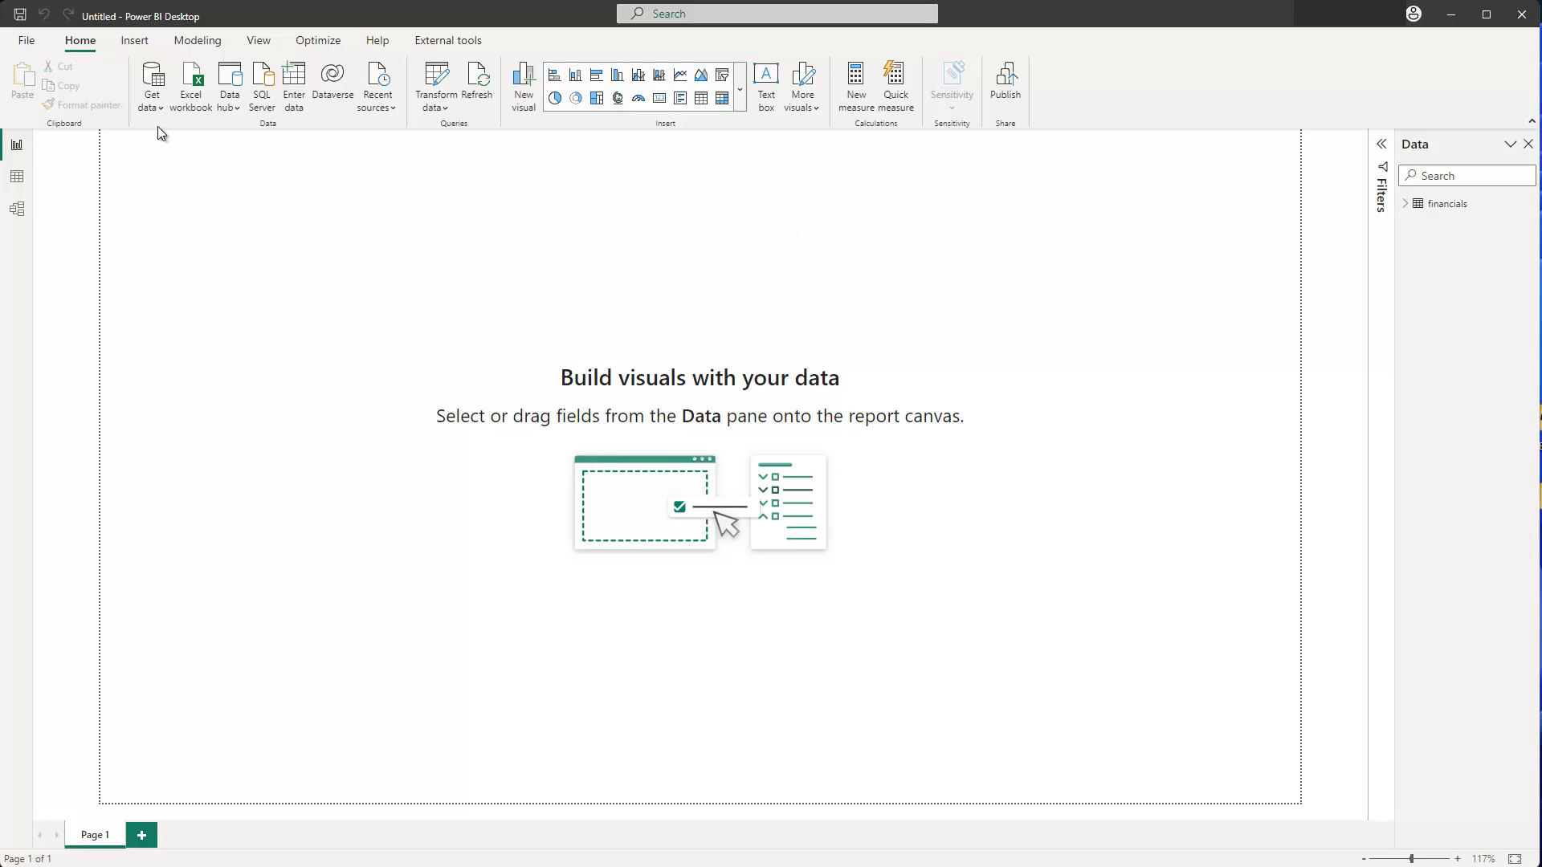
- Insert the image help.png from the PBI Update folder onto the report page
{"action": "left_click", "coordinate": [134, 45]}
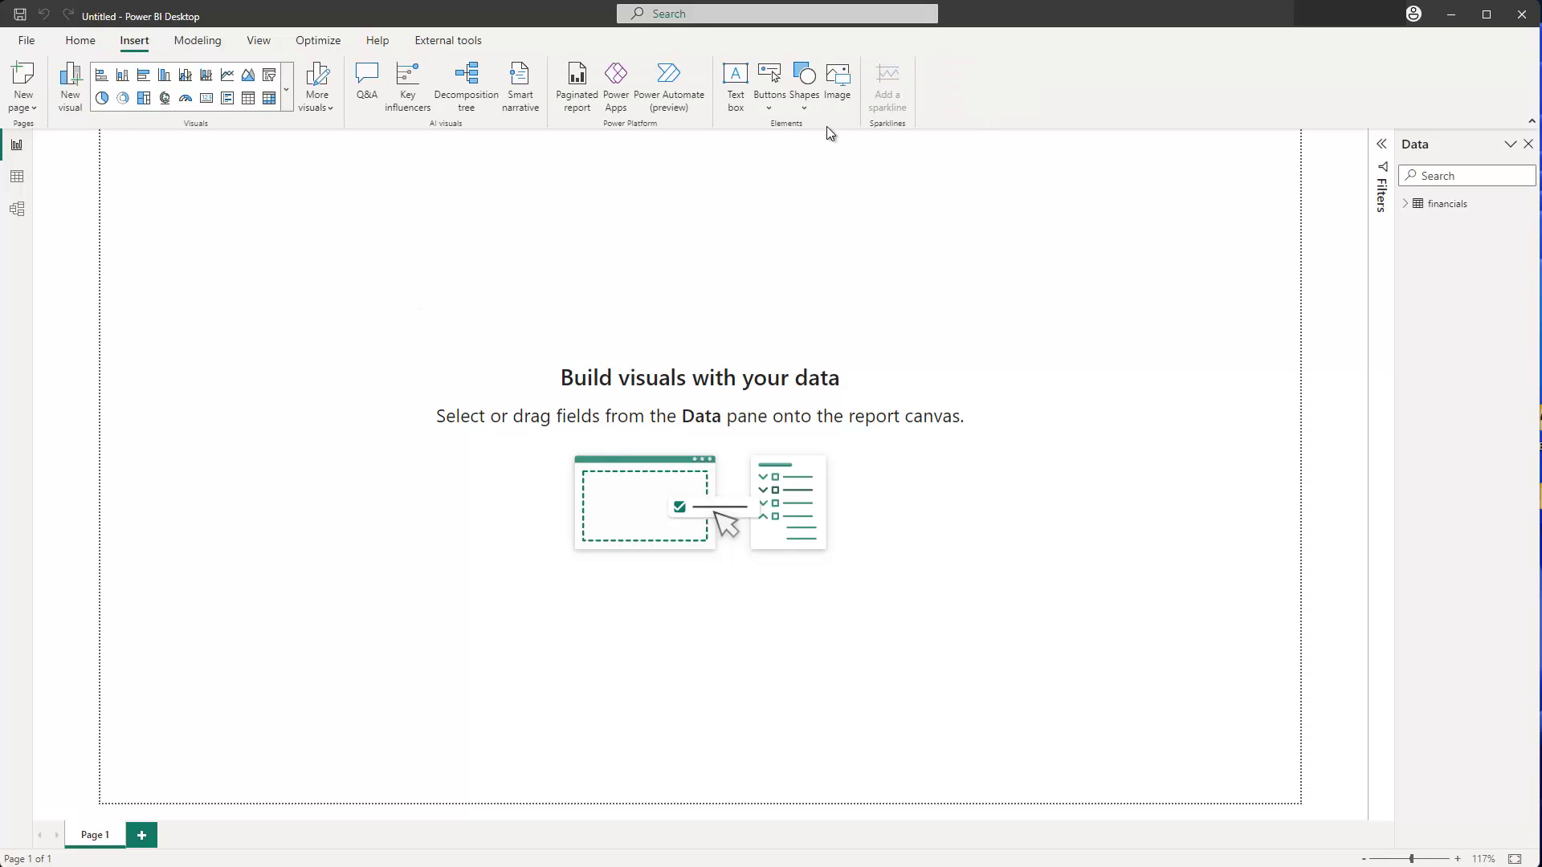
{"action": "left_click", "coordinate": [841, 97]}
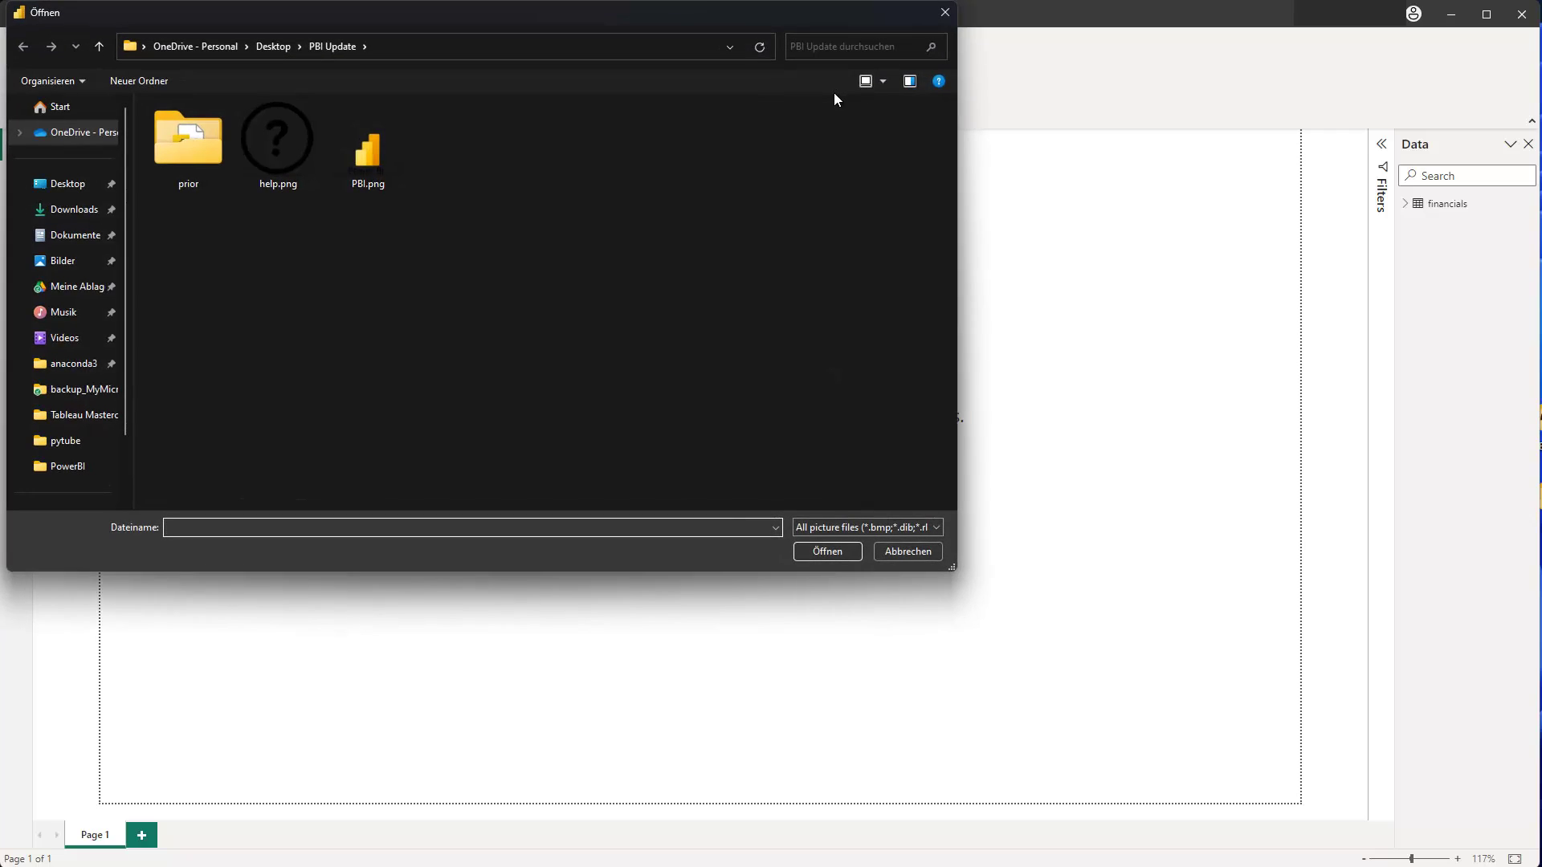
{"action": "left_click", "coordinate": [285, 165]}
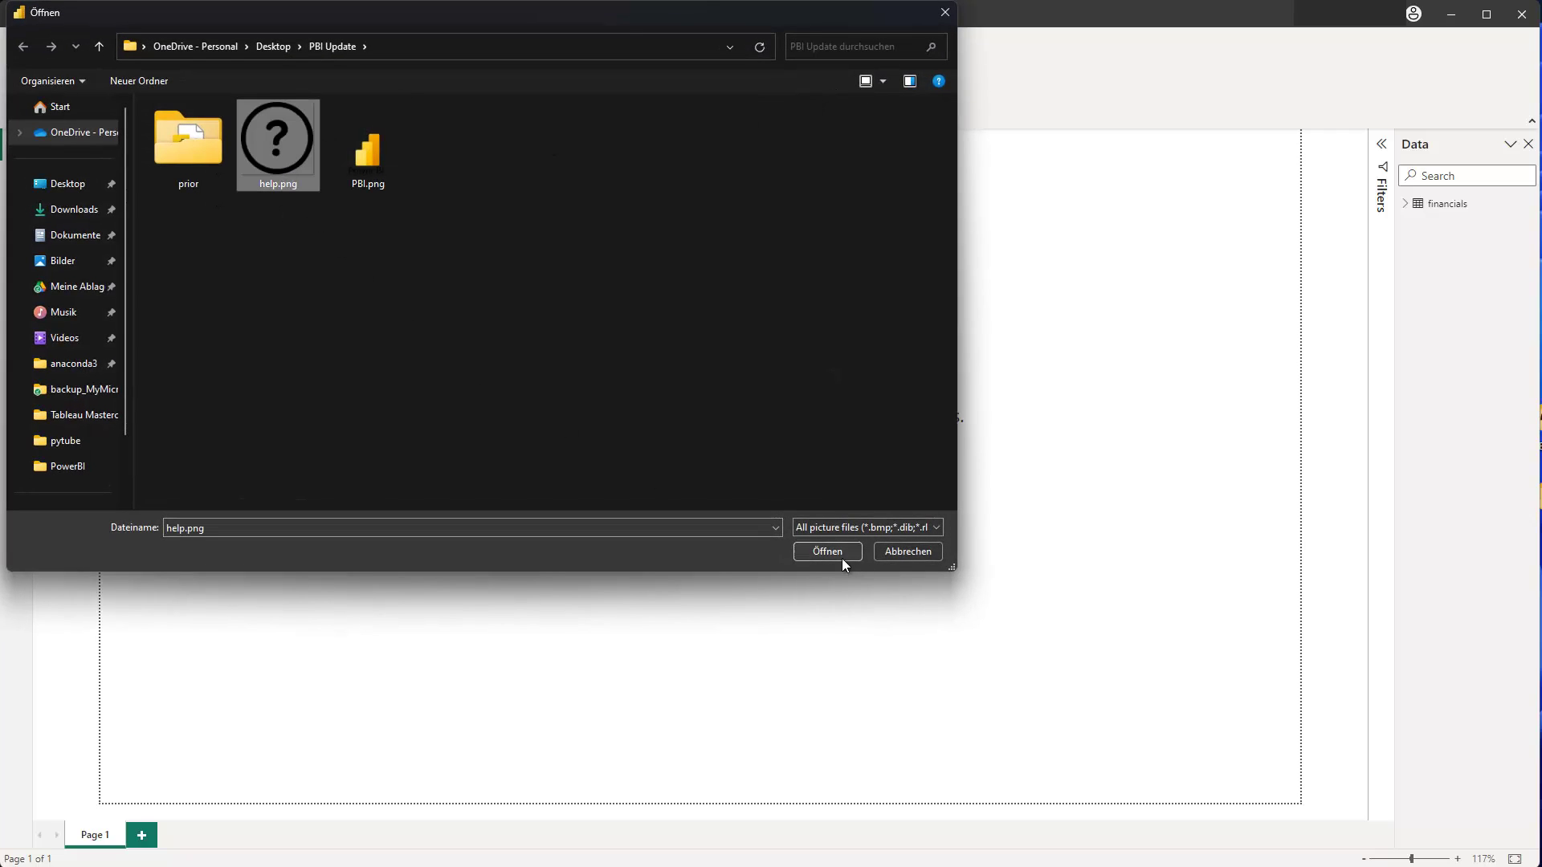
{"action": "left_click", "coordinate": [822, 549]}
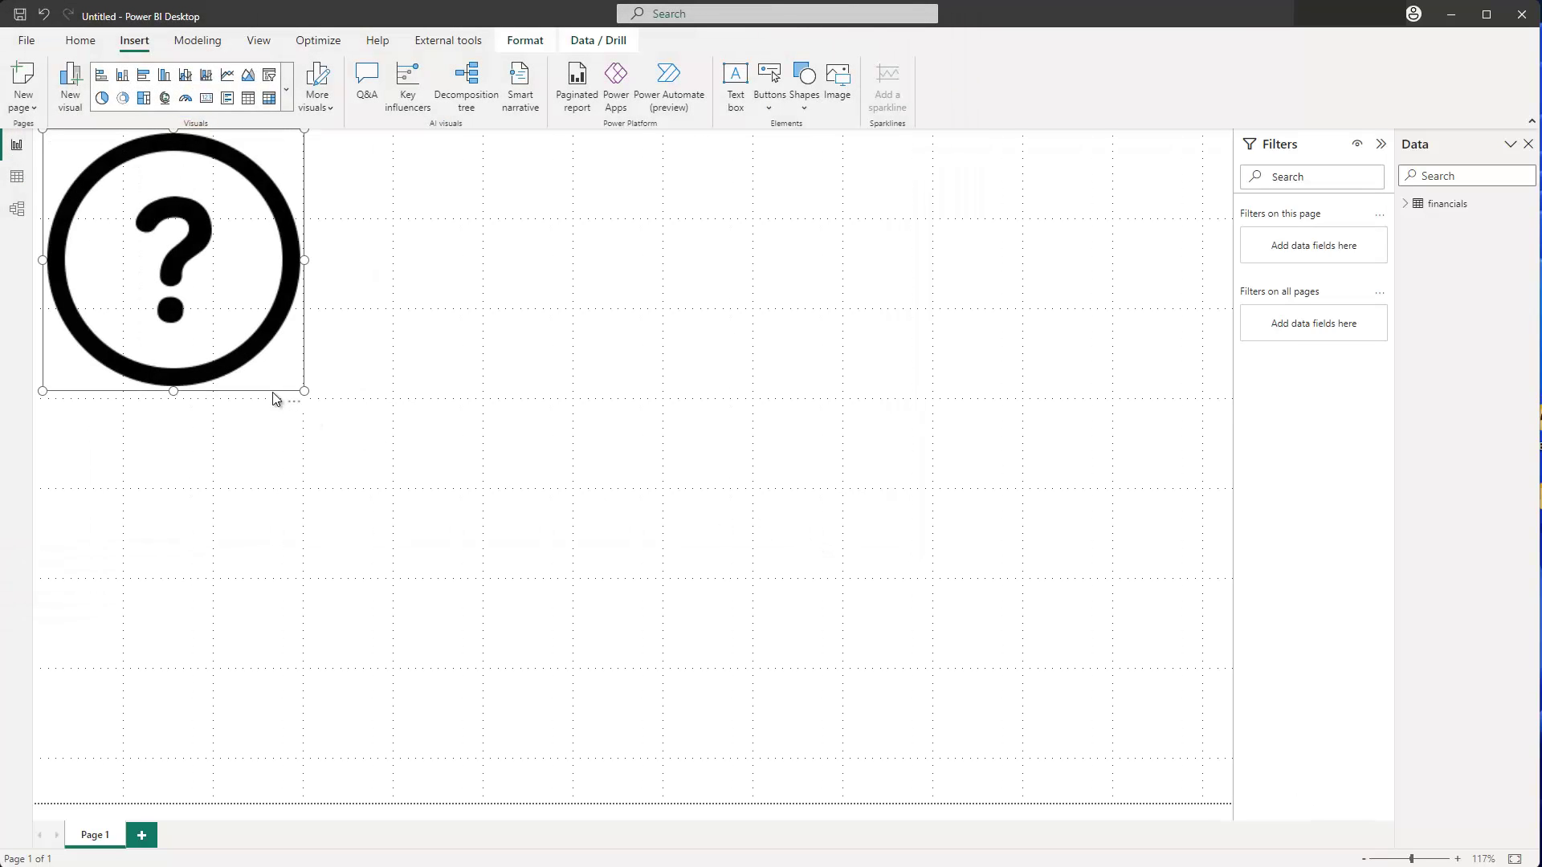
- Shrink the question mark image and place it near the upper-right corner of the report page
{"action": "left_click_drag", "start_coordinate": [303, 390], "coordinate": [194, 280]}
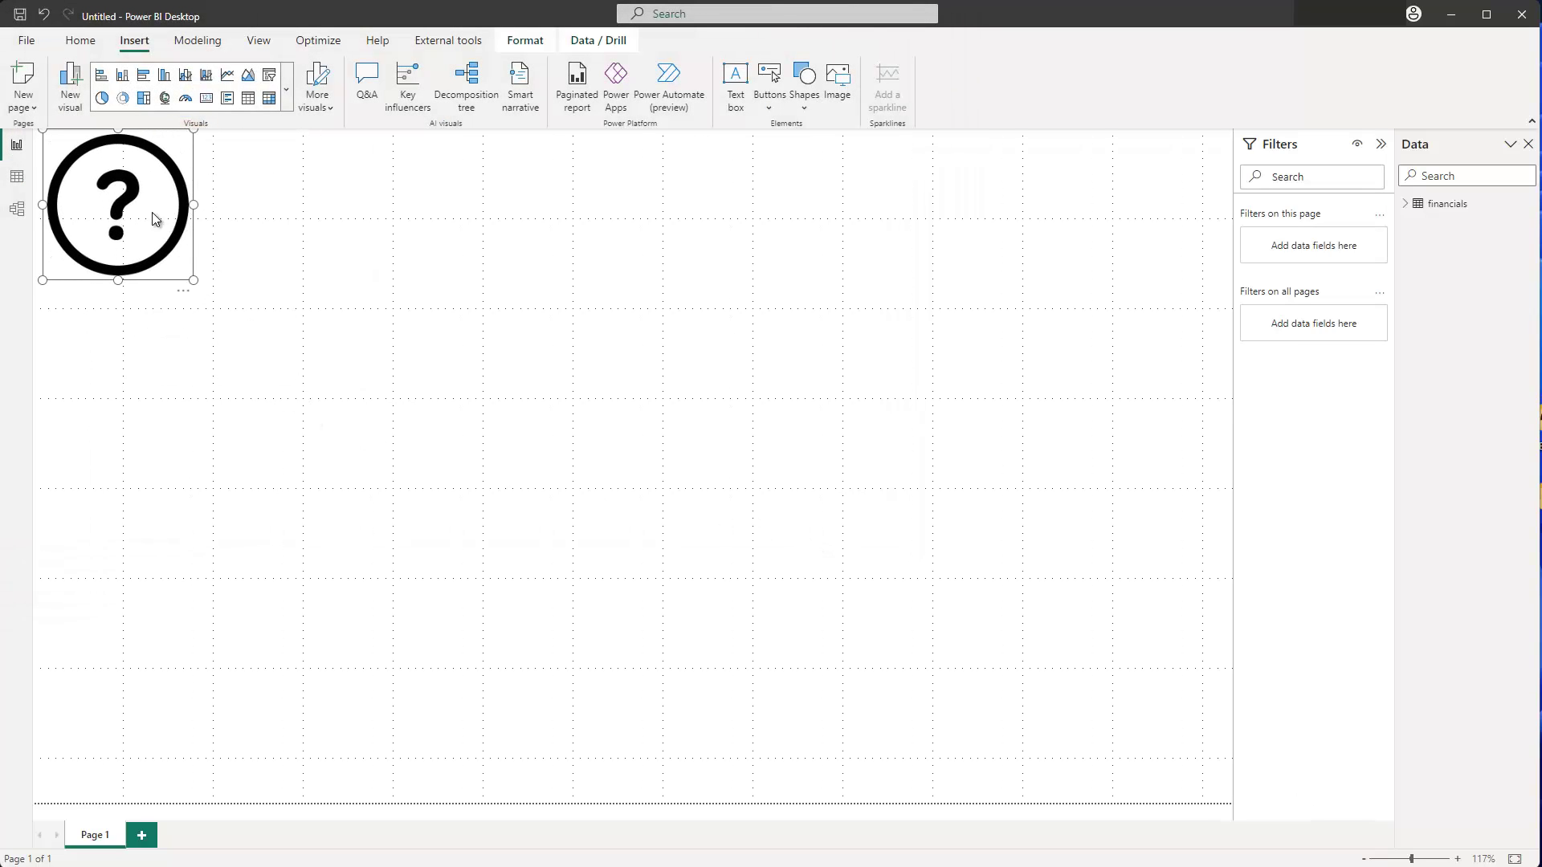
{"action": "left_click_drag", "start_coordinate": [155, 218], "coordinate": [1003, 336]}
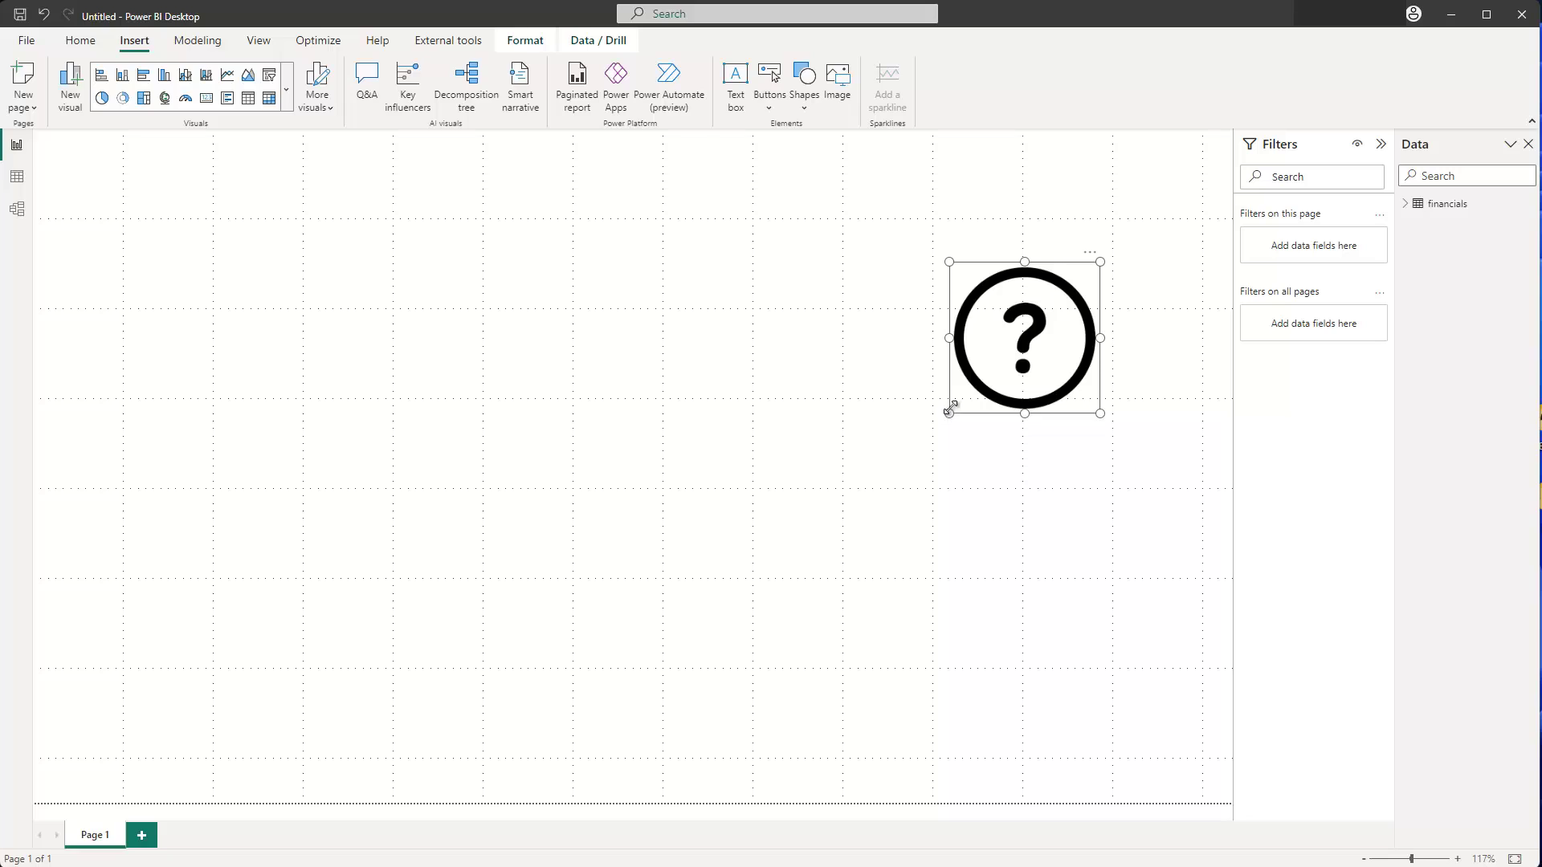
{"action": "left_click_drag", "start_coordinate": [948, 412], "coordinate": [1000, 362]}
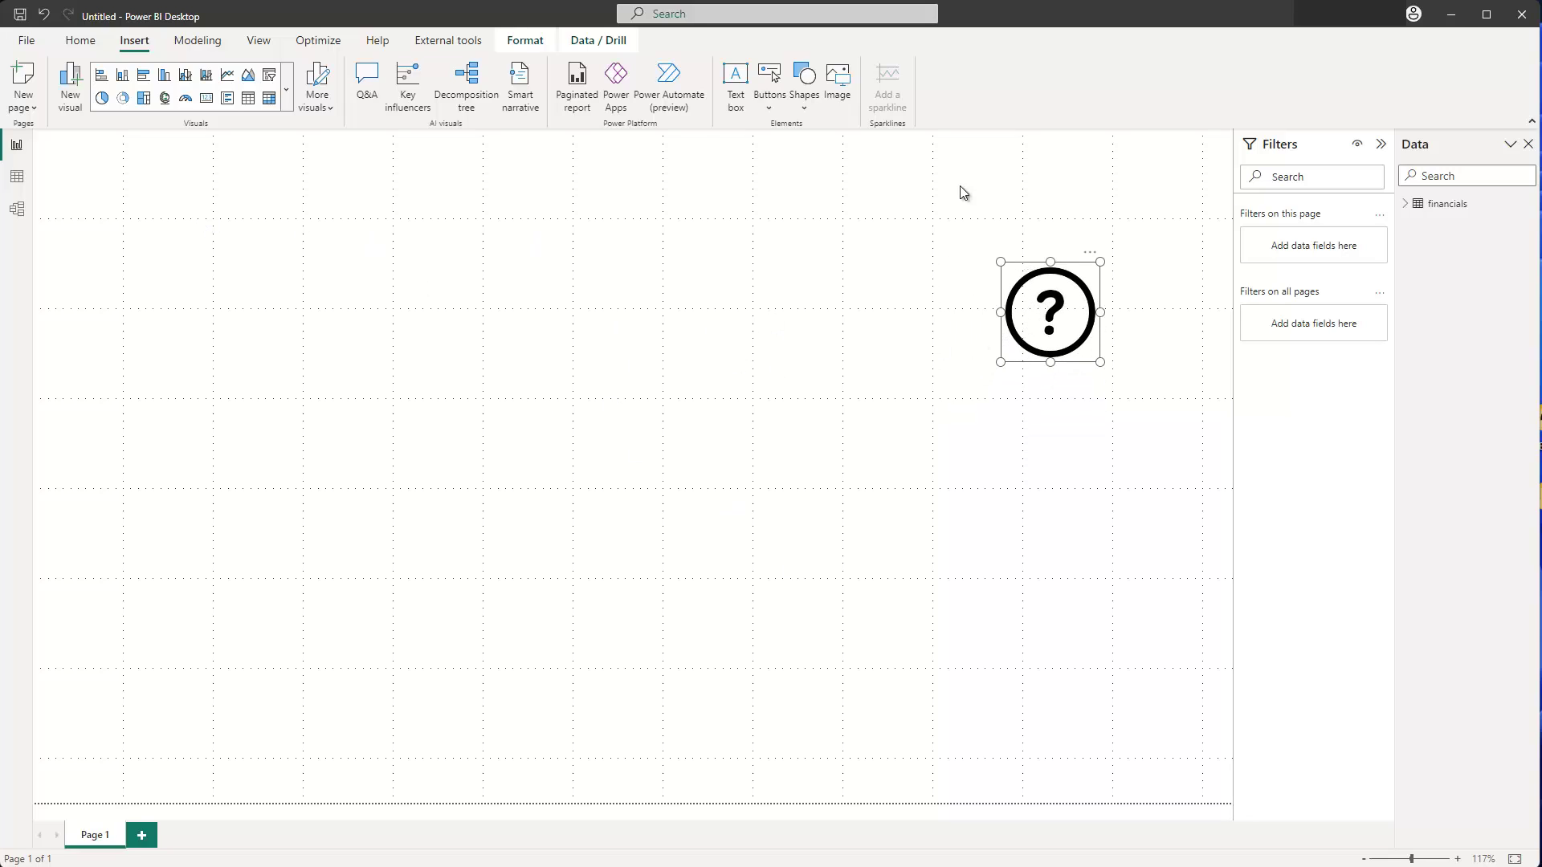
{"action": "left_click_drag", "start_coordinate": [1061, 310], "coordinate": [1163, 192]}
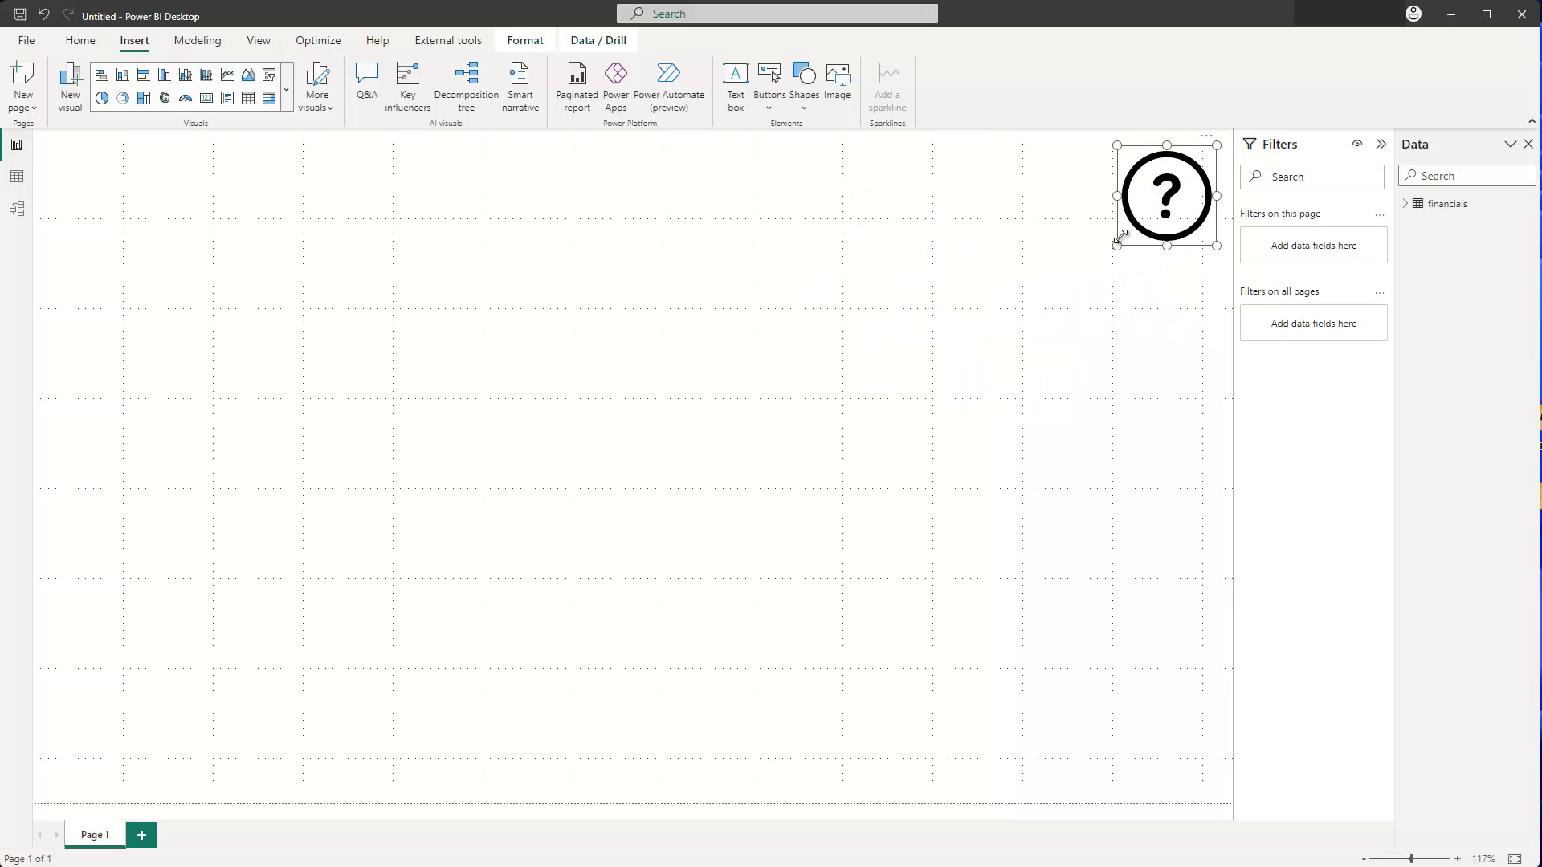
{"action": "mouse_move", "coordinate": [1117, 249]}
{"action": "left_mouse_down"}
{"action": "mouse_move", "coordinate": [1136, 217]}
{"action": "mouse_move", "coordinate": [1126, 236]}
{"action": "left_mouse_up"}
{"action": "left_click_drag", "start_coordinate": [1173, 188], "coordinate": [1079, 254]}
{"action": "left_click", "coordinate": [939, 450]}
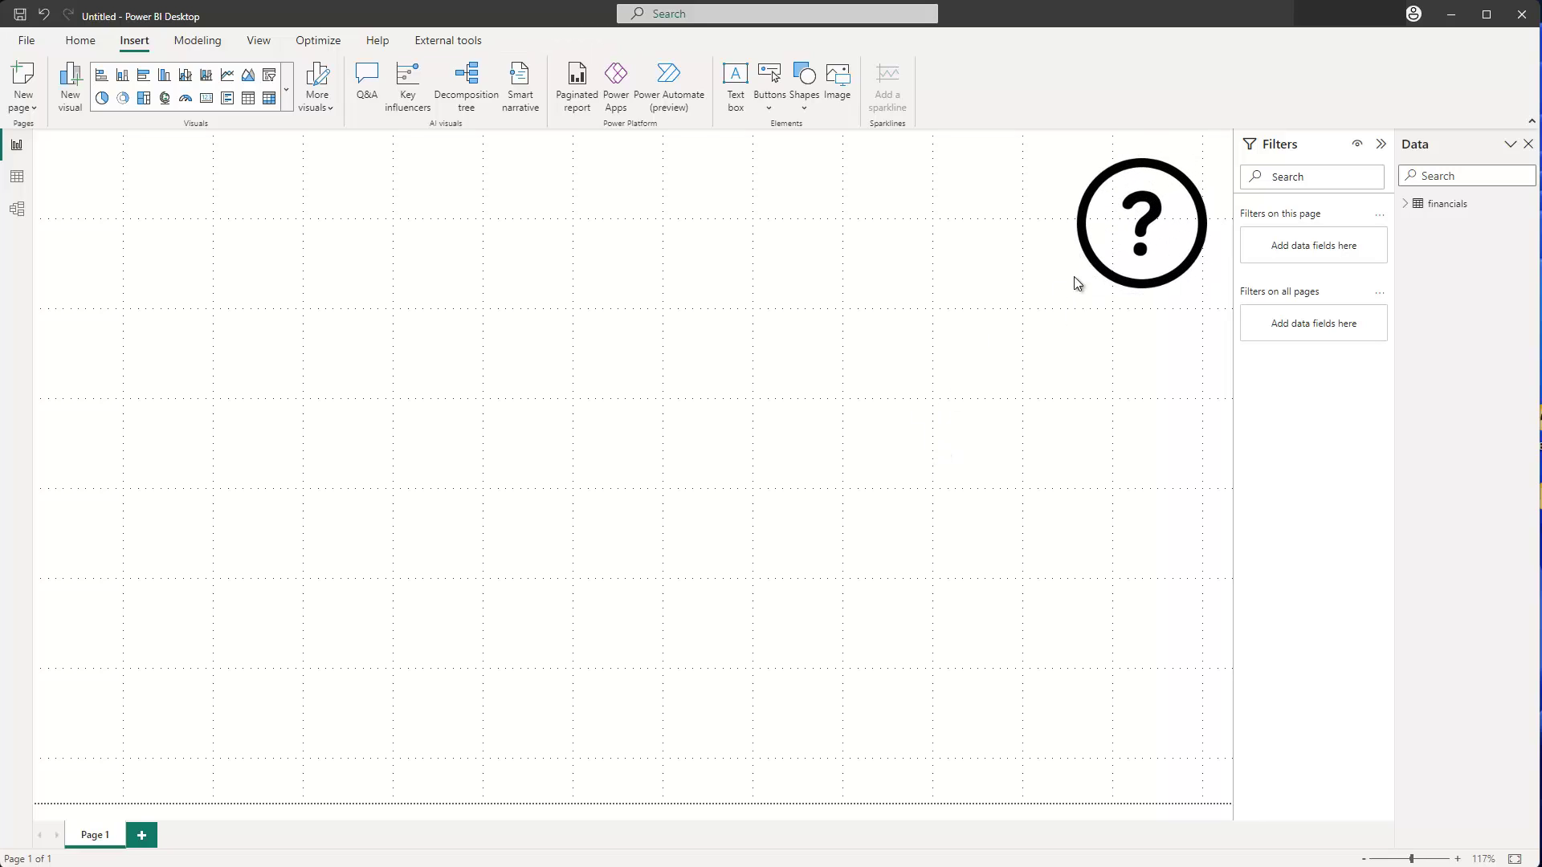
- Find the tooltip options in the question mark image's formatting settings and turn on its Action
{"action": "left_click", "coordinate": [1144, 237]}
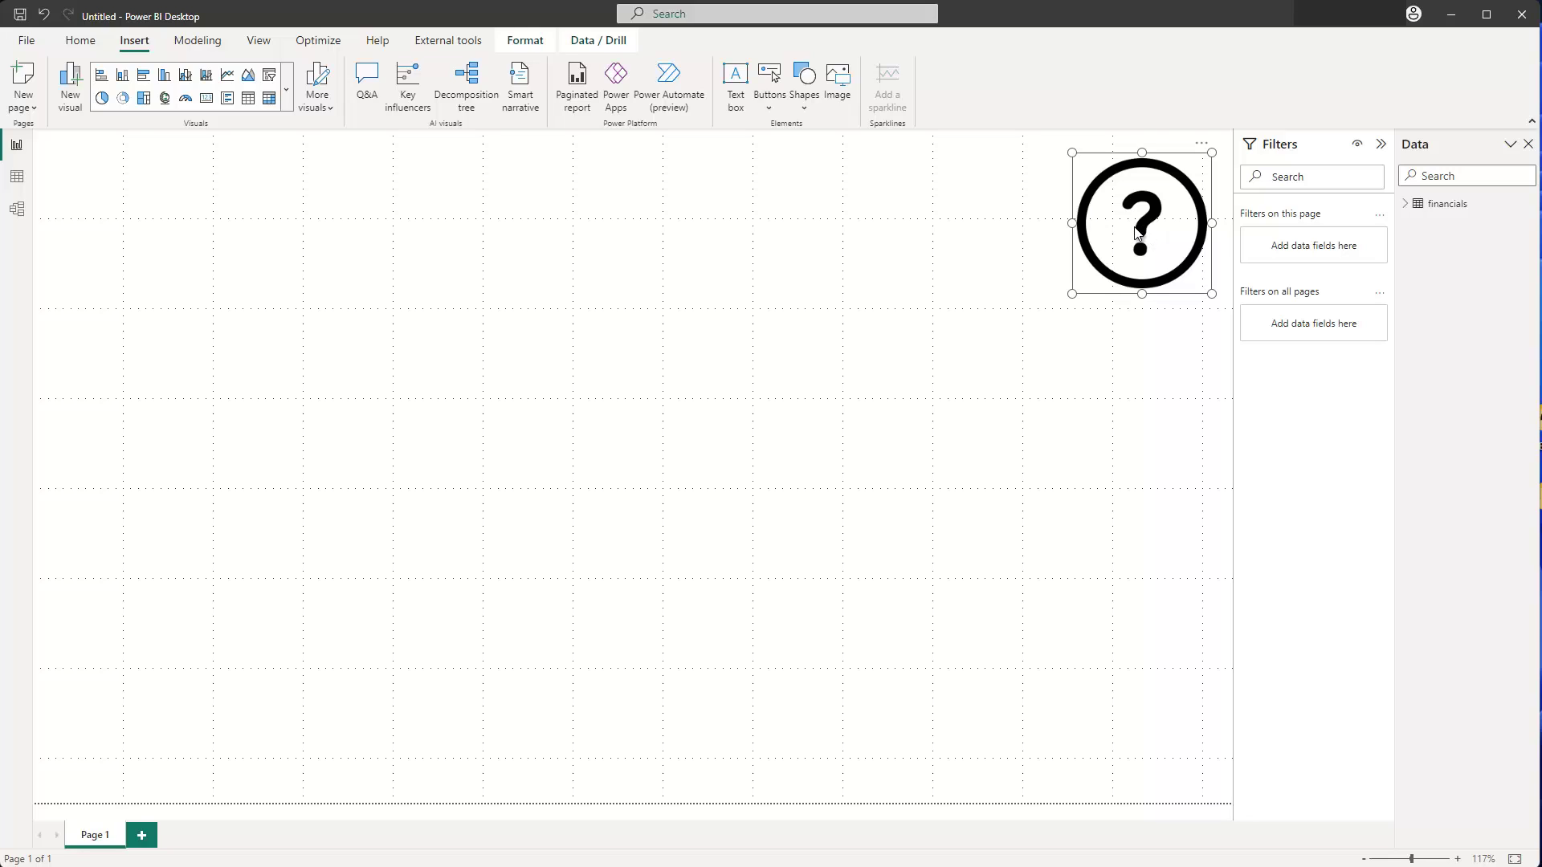
{"action": "left_click", "coordinate": [265, 46]}
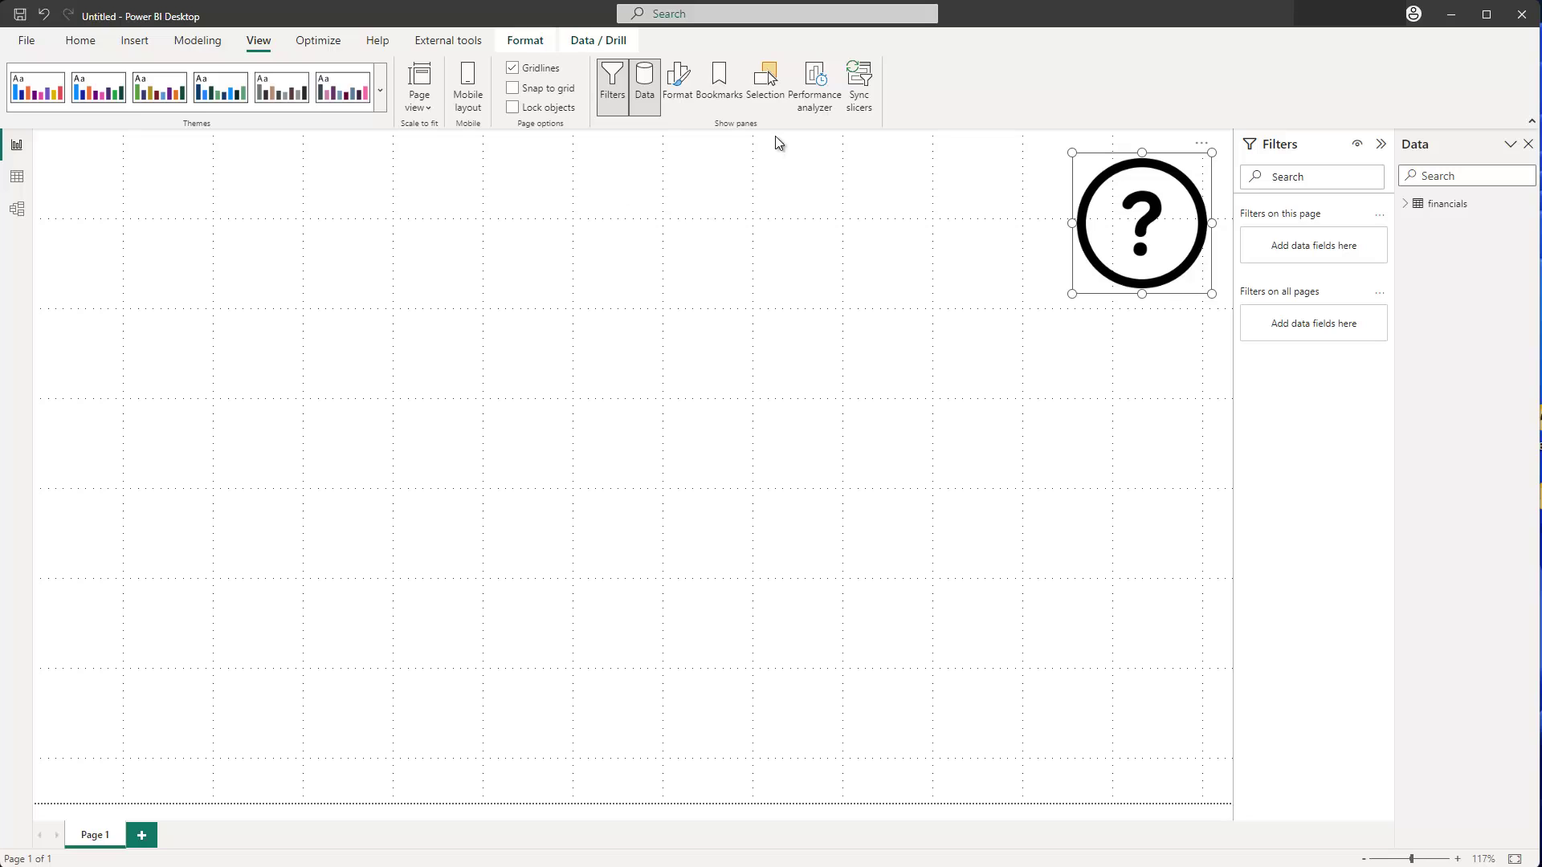
{"action": "left_click", "coordinate": [679, 87]}
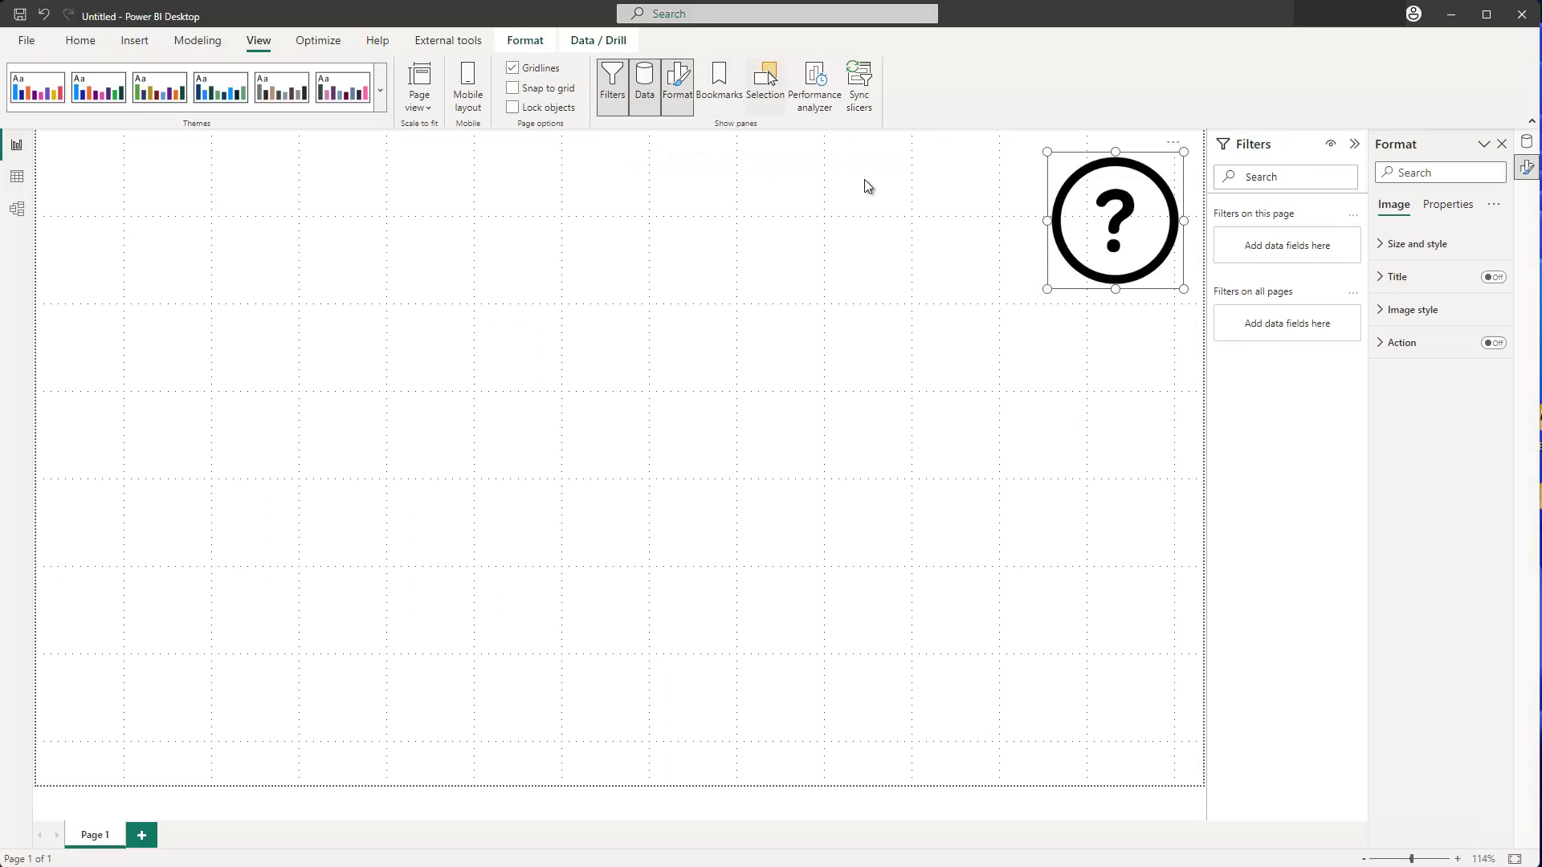
{"action": "left_click", "coordinate": [1419, 173]}
{"action": "type", "text": "Tool"}
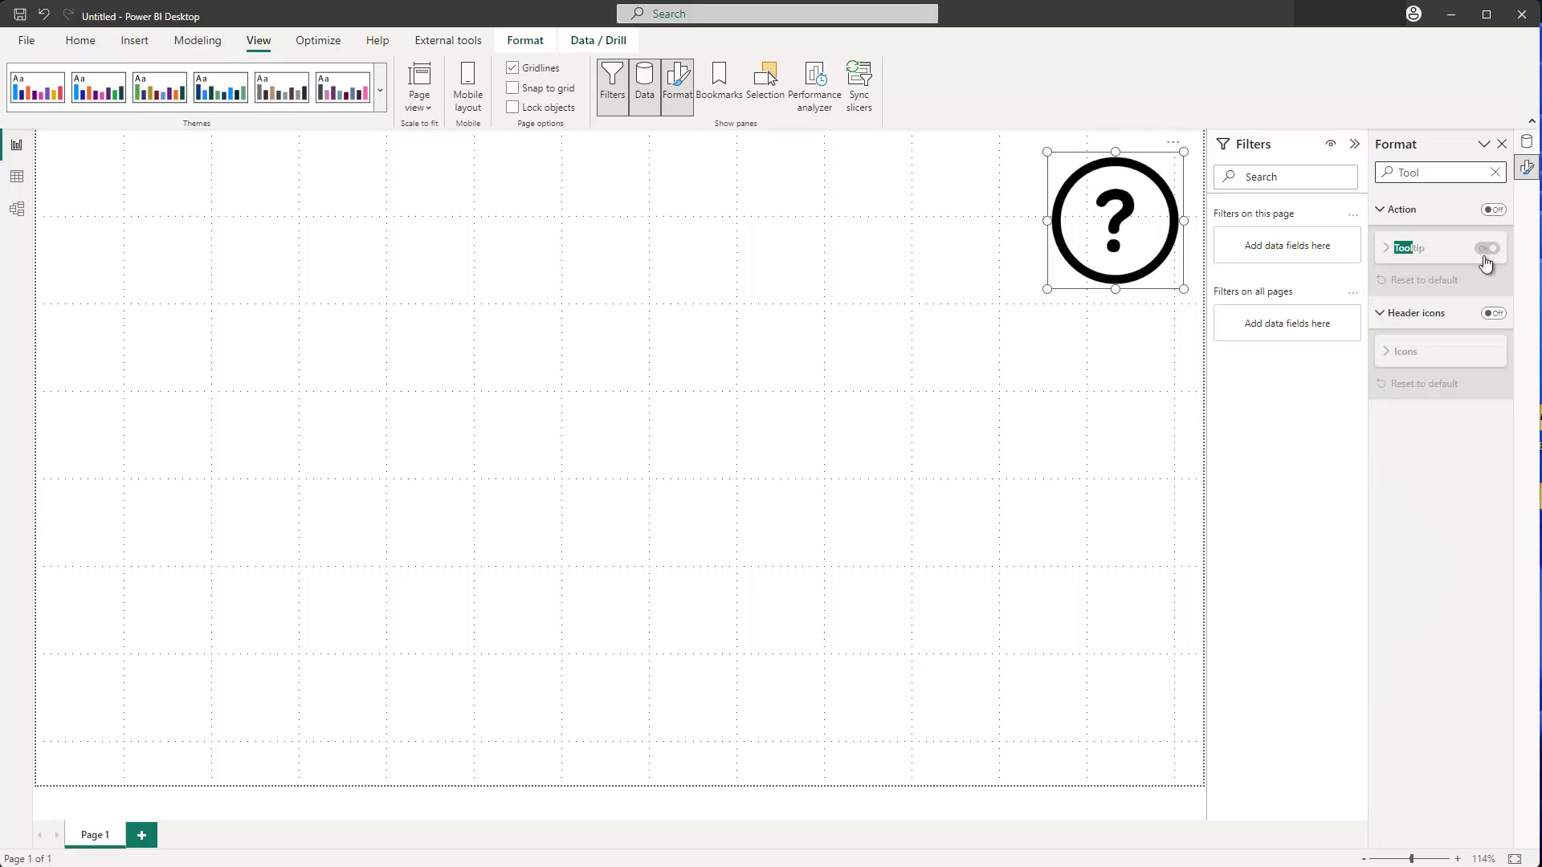
{"action": "left_click", "coordinate": [1495, 210]}
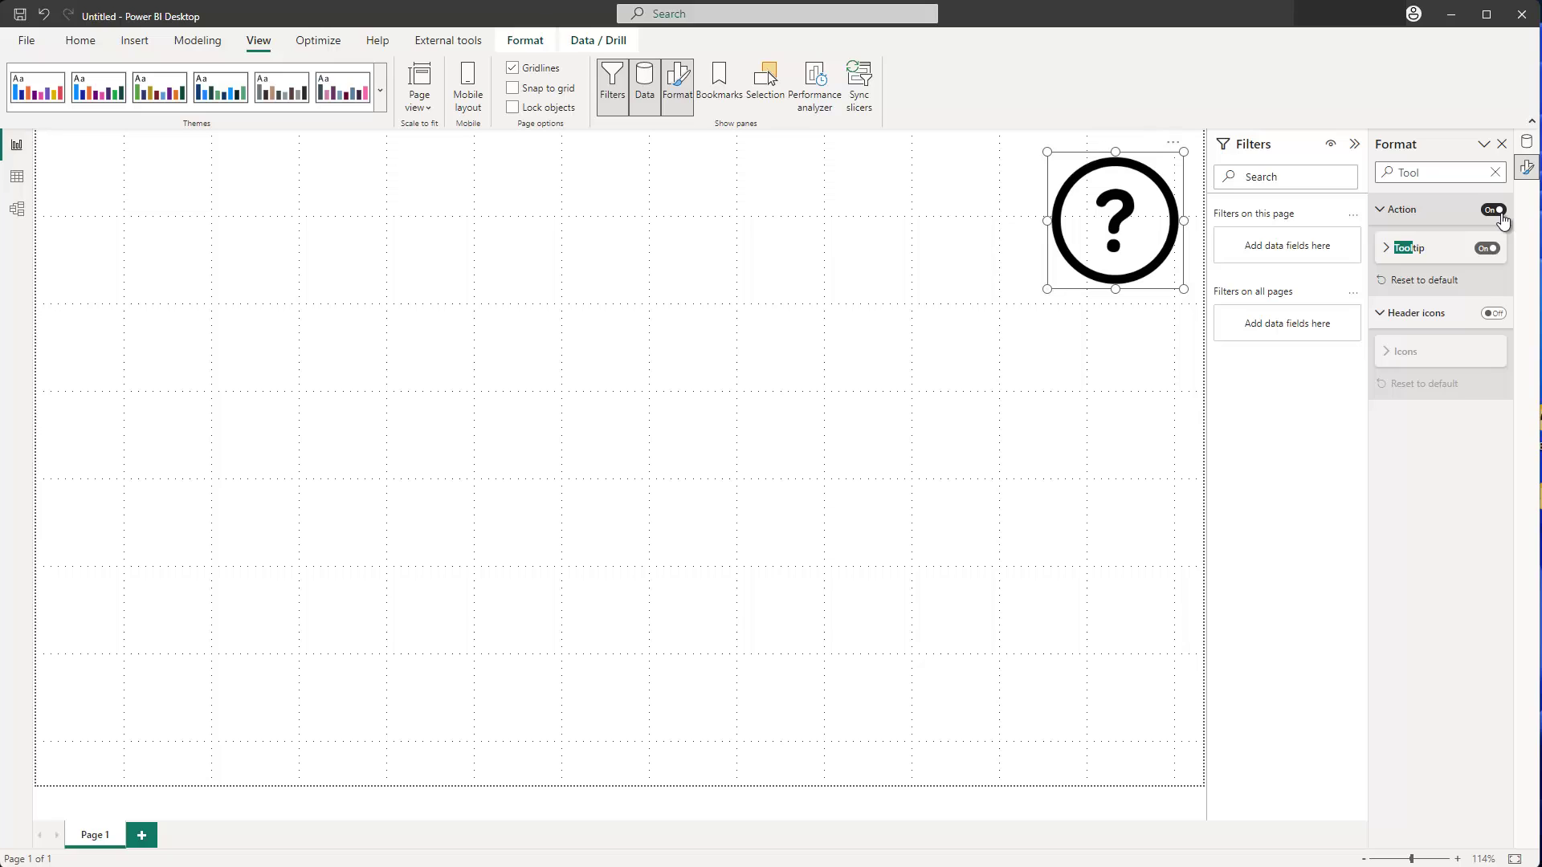
- Set the question mark image's tooltip text to "Here you find help"
{"action": "left_click", "coordinate": [1387, 251]}
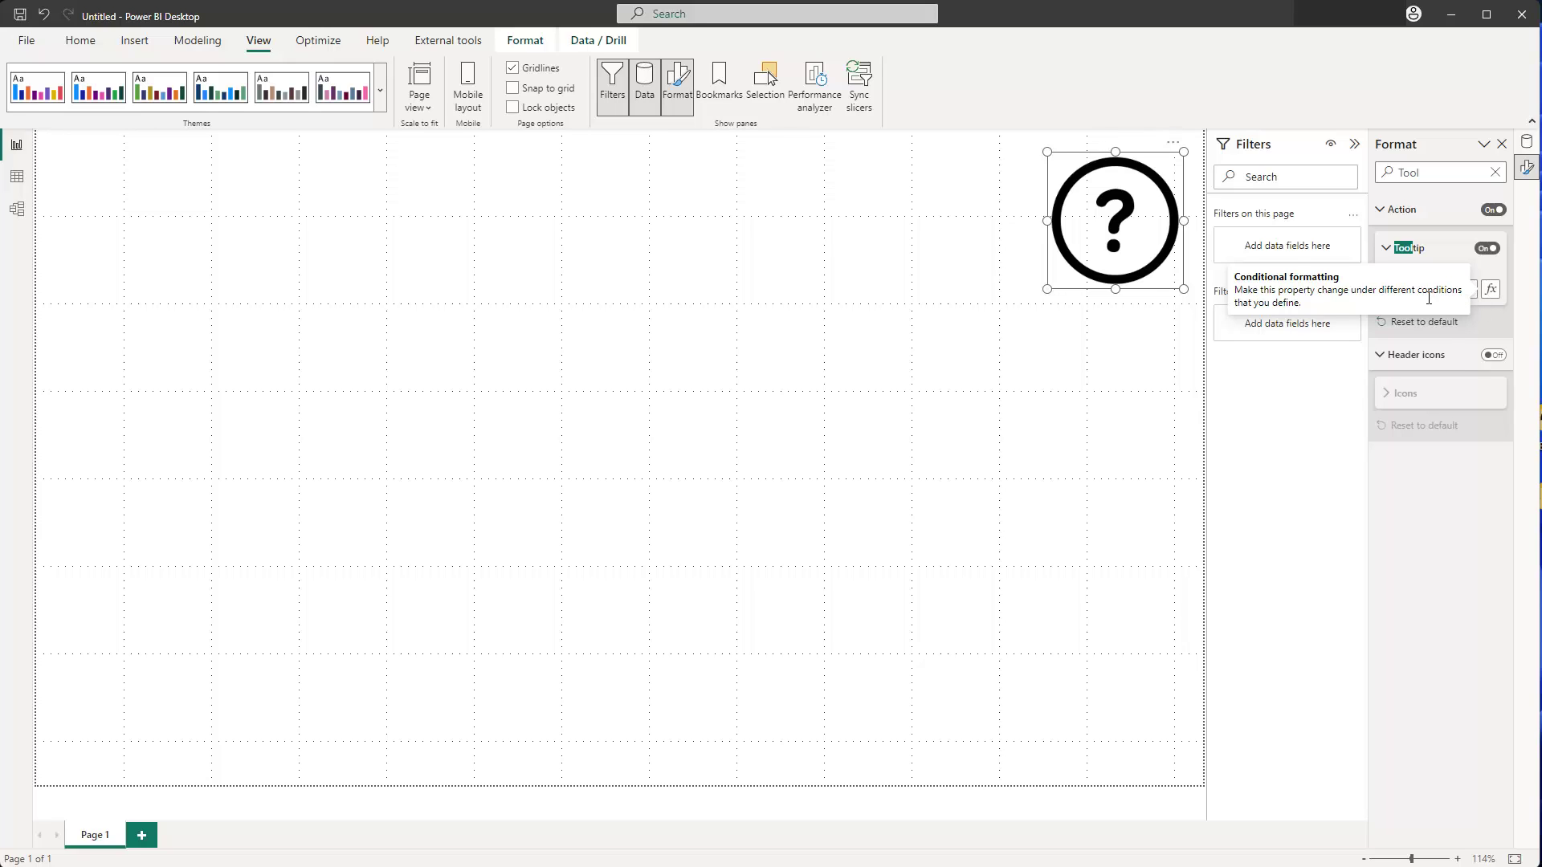
{"action": "left_click", "coordinate": [1388, 289]}
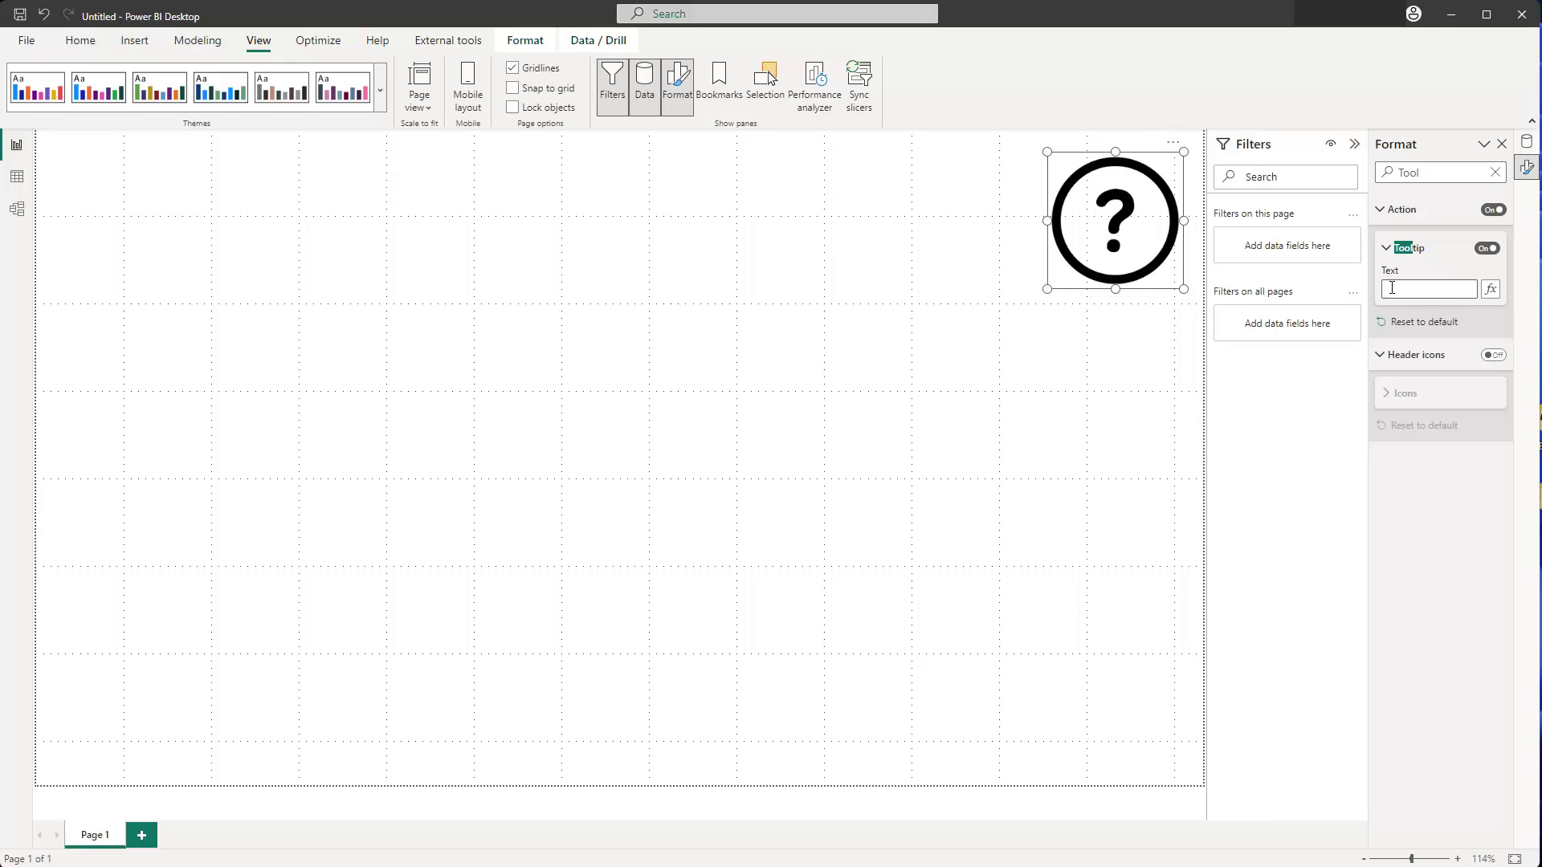
{"action": "left_click", "coordinate": [1409, 289]}
{"action": "type", "text": "Here you fi"}
{"action": "type", "text": "n d"}
{"action": "type", "text": "d help"}
{"action": "left_click", "coordinate": [1413, 313]}
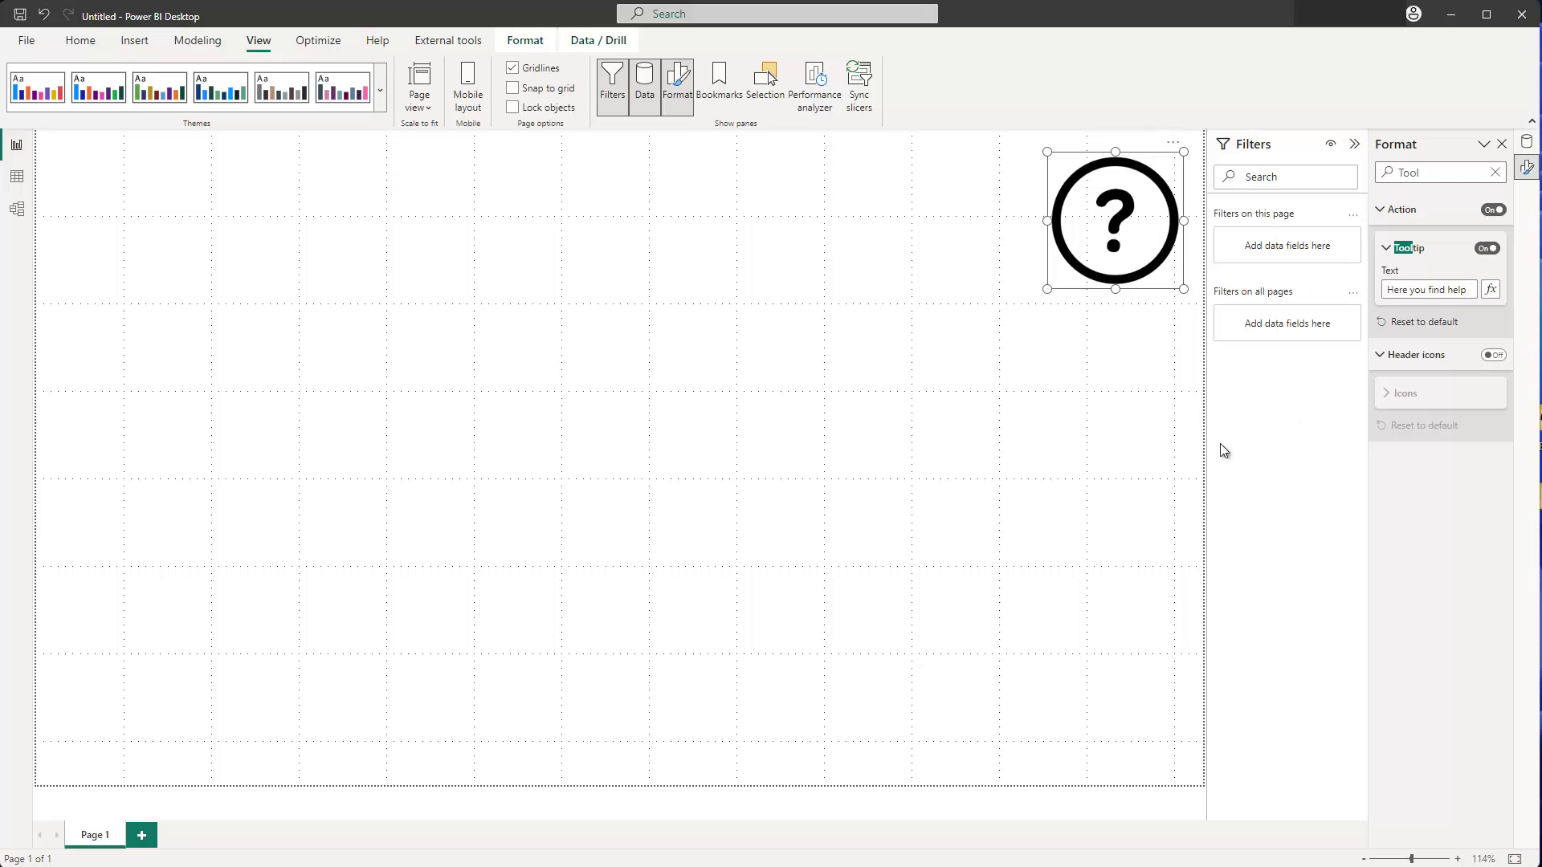
- Check how the question mark image's tooltip displays on the page, and switch that tooltip off
{"action": "left_click", "coordinate": [1070, 453]}
{"action": "mouse_move", "coordinate": [1121, 229]}
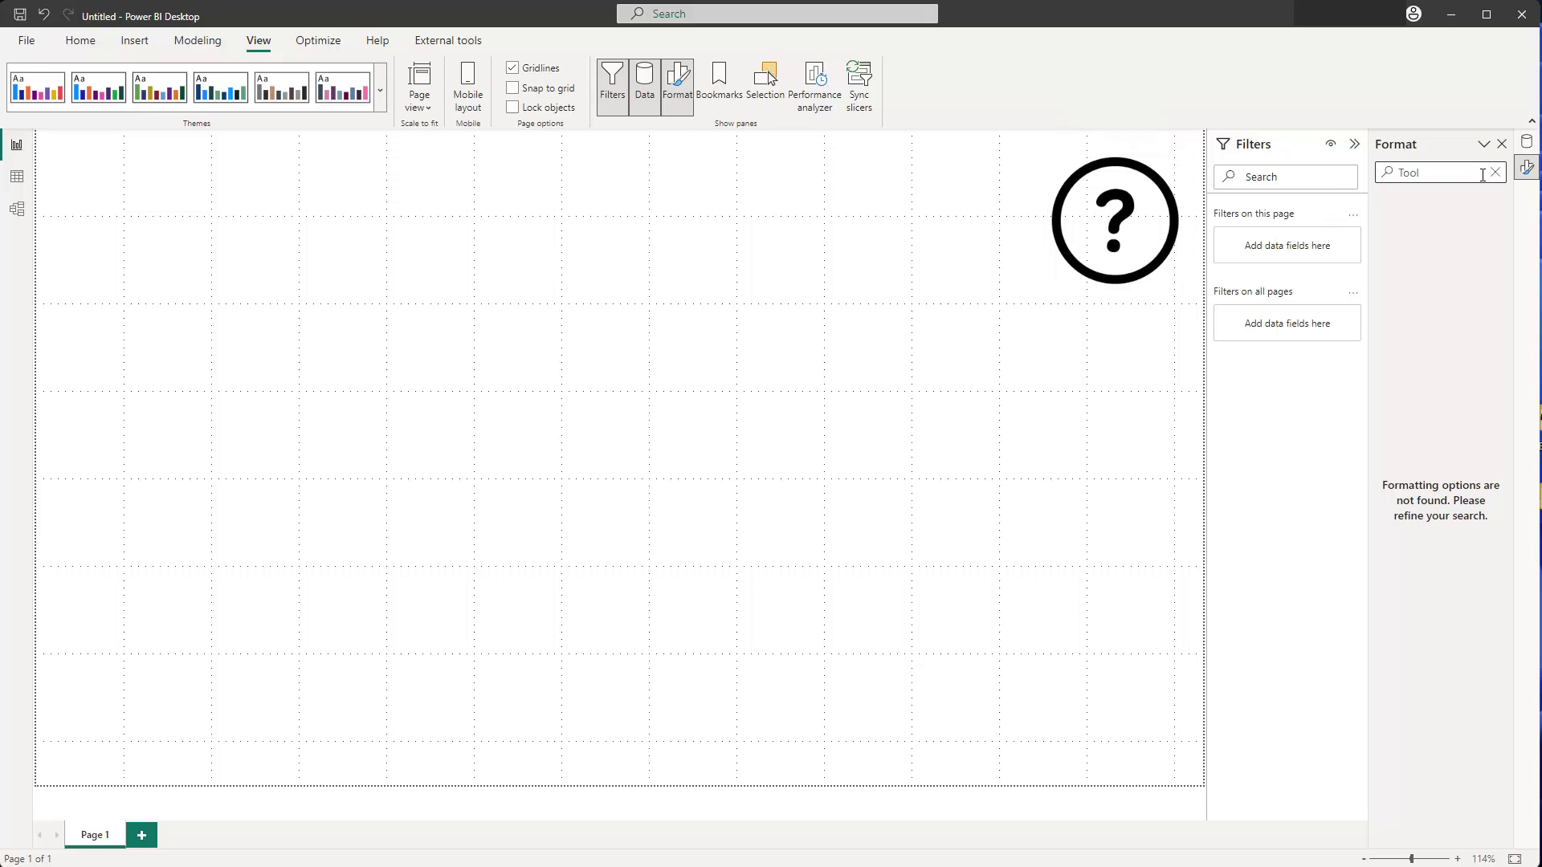
{"action": "left_click", "coordinate": [1129, 231]}
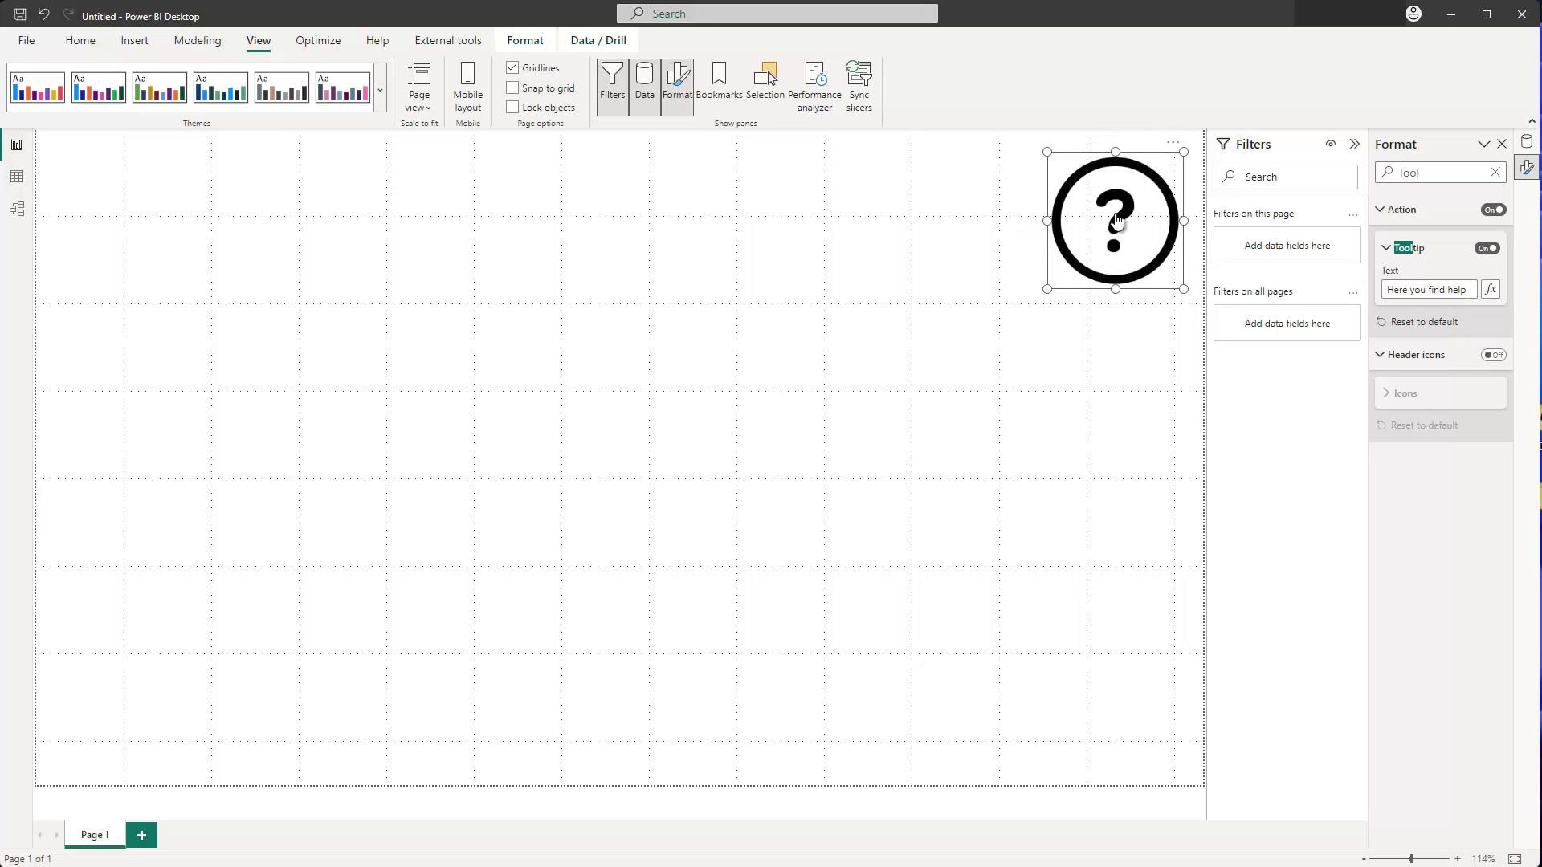
{"action": "mouse_move", "coordinate": [1116, 218]}
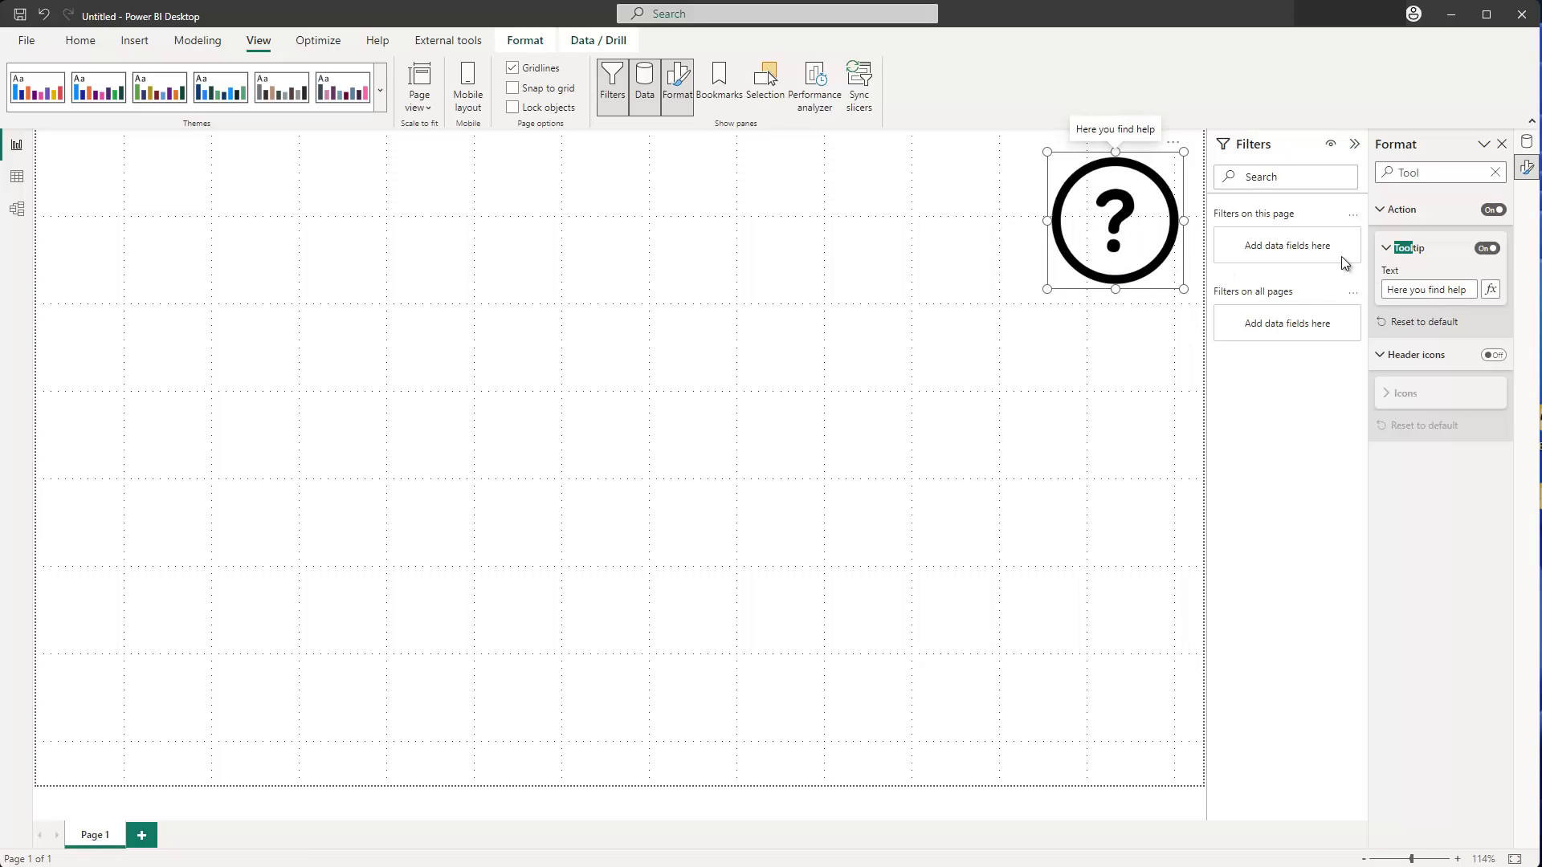
{"action": "left_click", "coordinate": [1484, 249]}
{"action": "left_click", "coordinate": [1026, 353]}
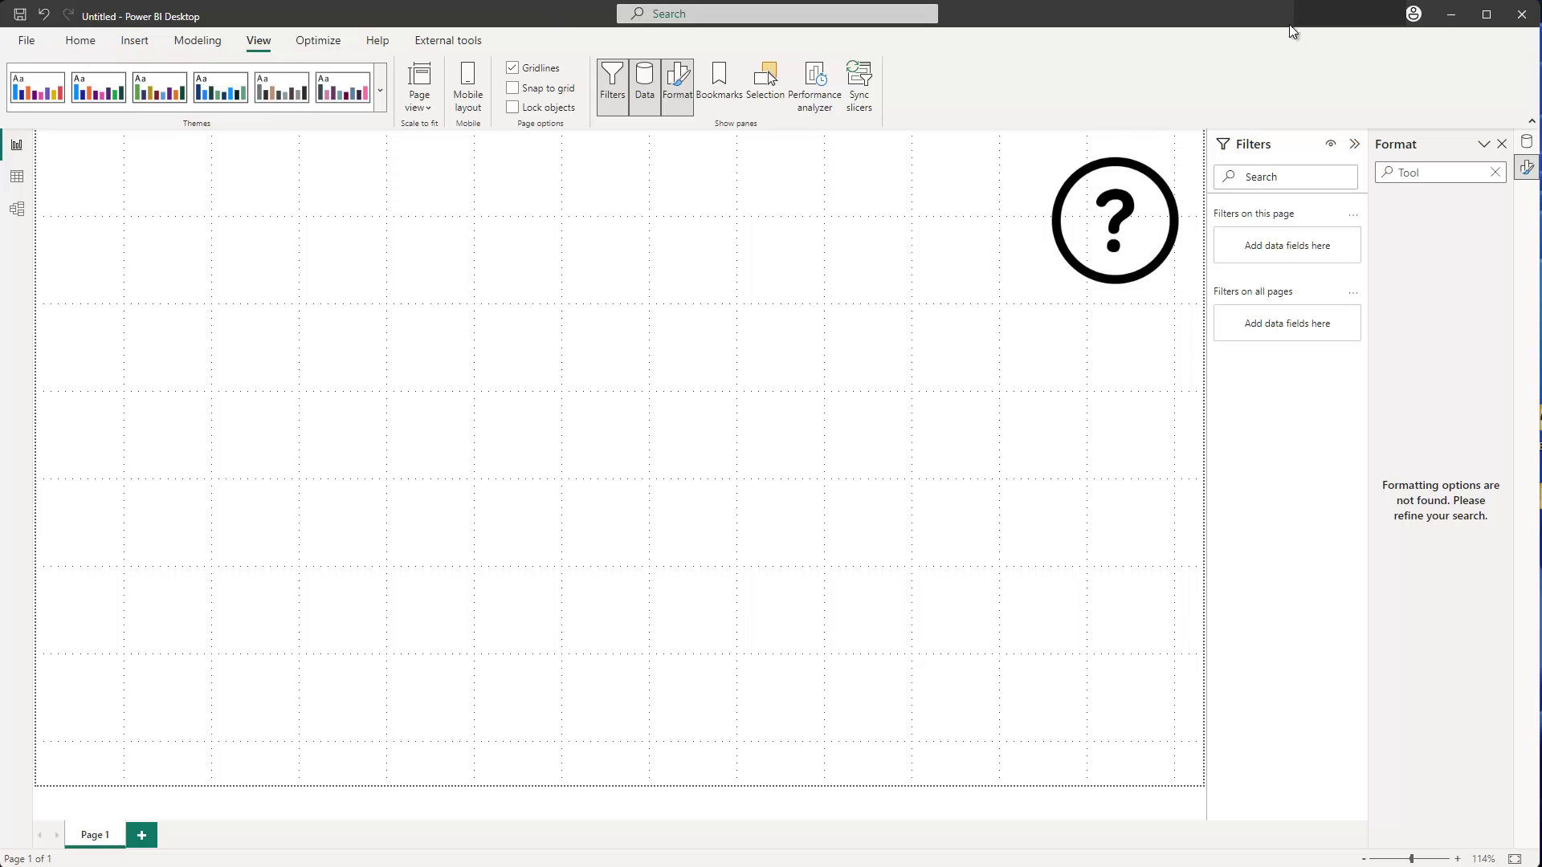
- Create a measure named Placeholder in the financials table that returns a text string of only blank spaces
{"action": "left_click", "coordinate": [1526, 142]}
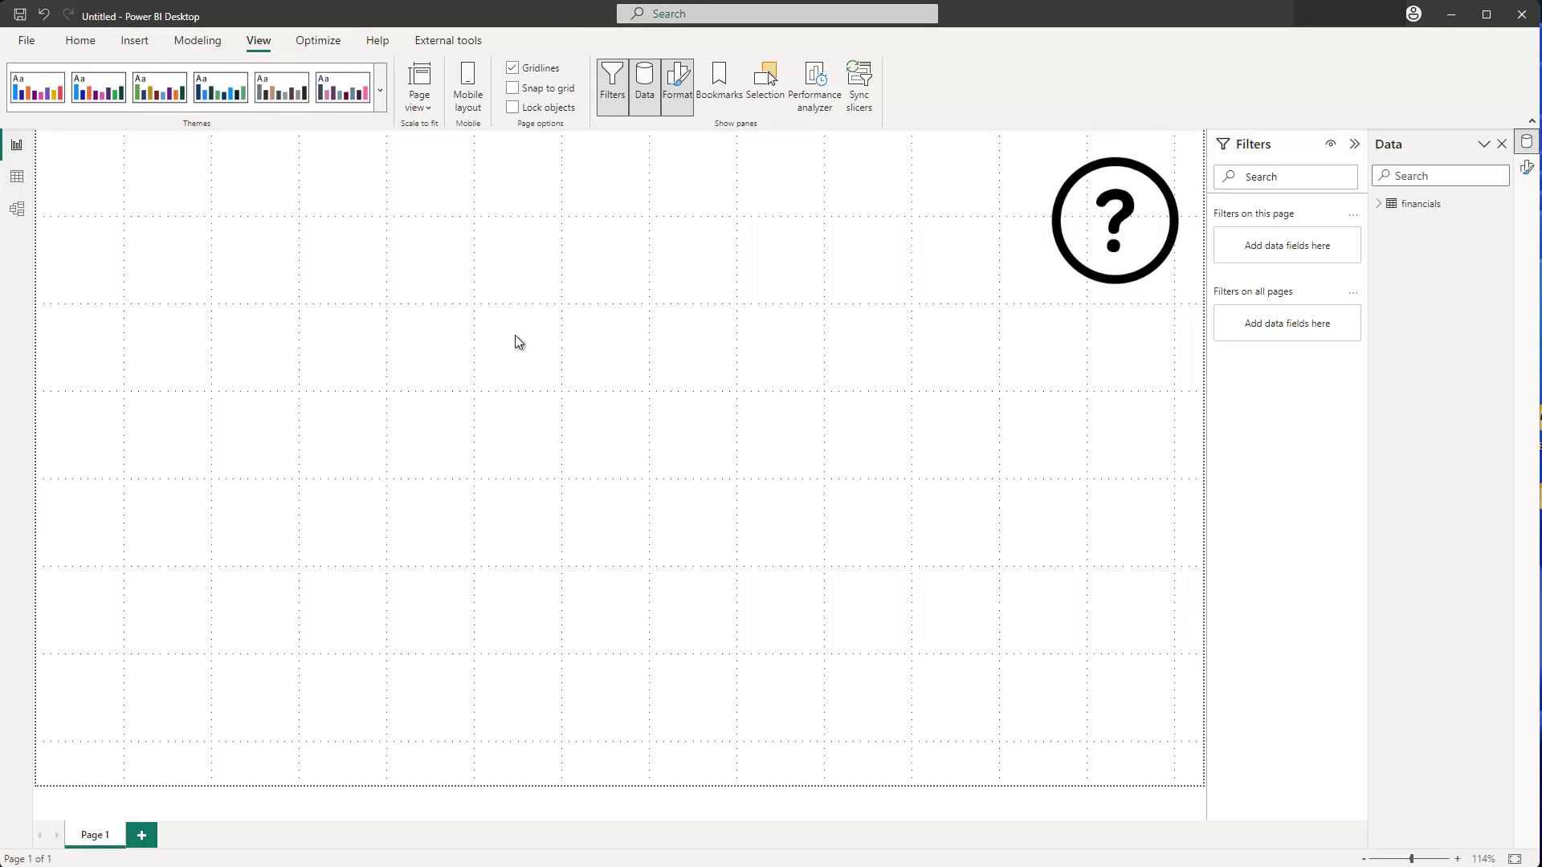
{"action": "left_click", "coordinate": [1378, 203]}
{"action": "right_click", "coordinate": [1430, 207]}
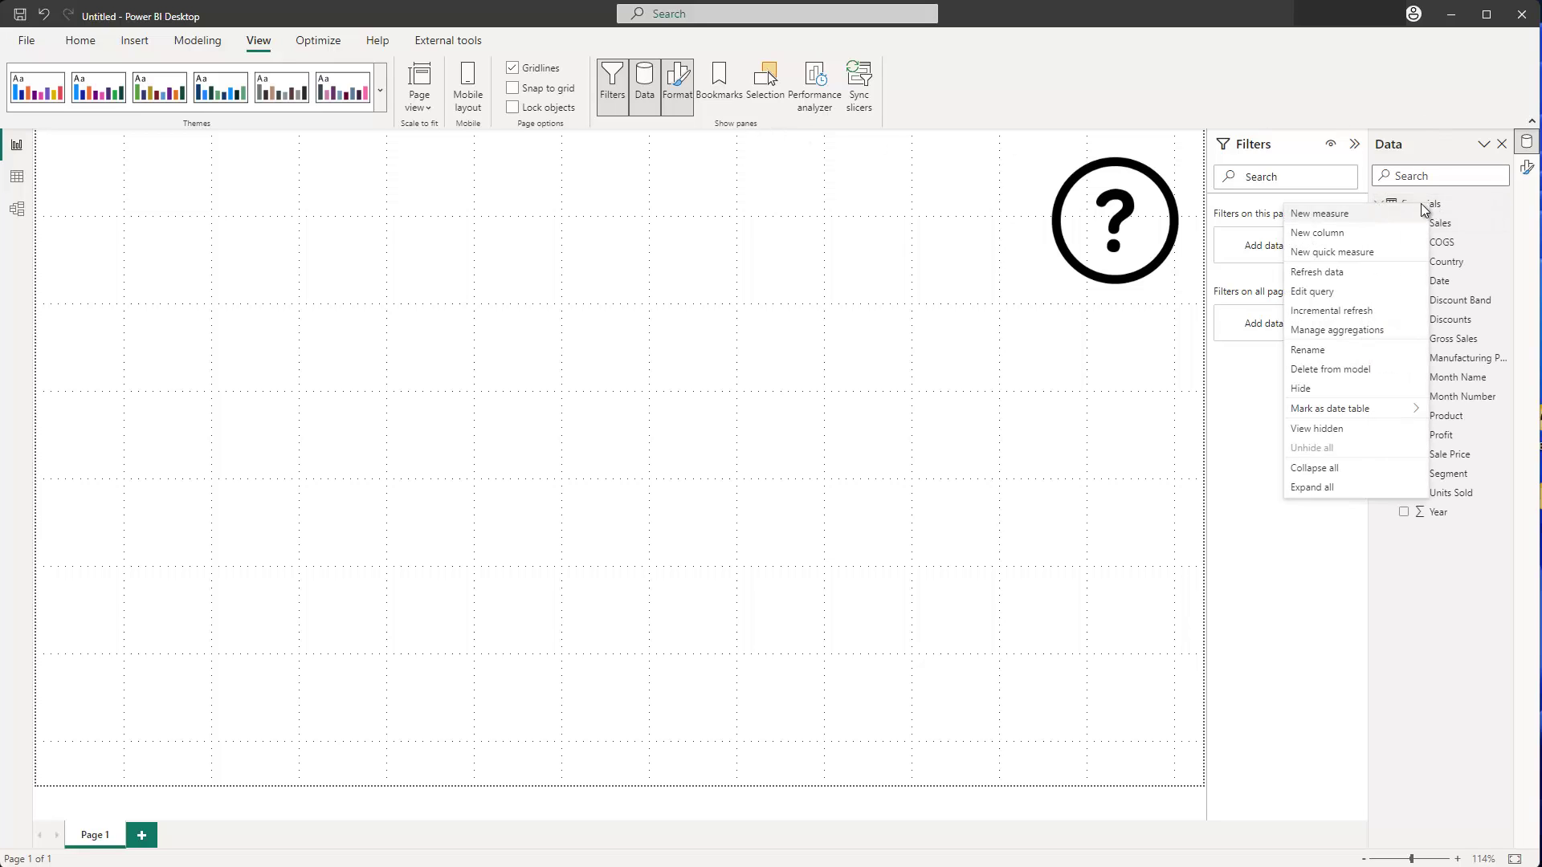
{"action": "left_click", "coordinate": [1386, 215]}
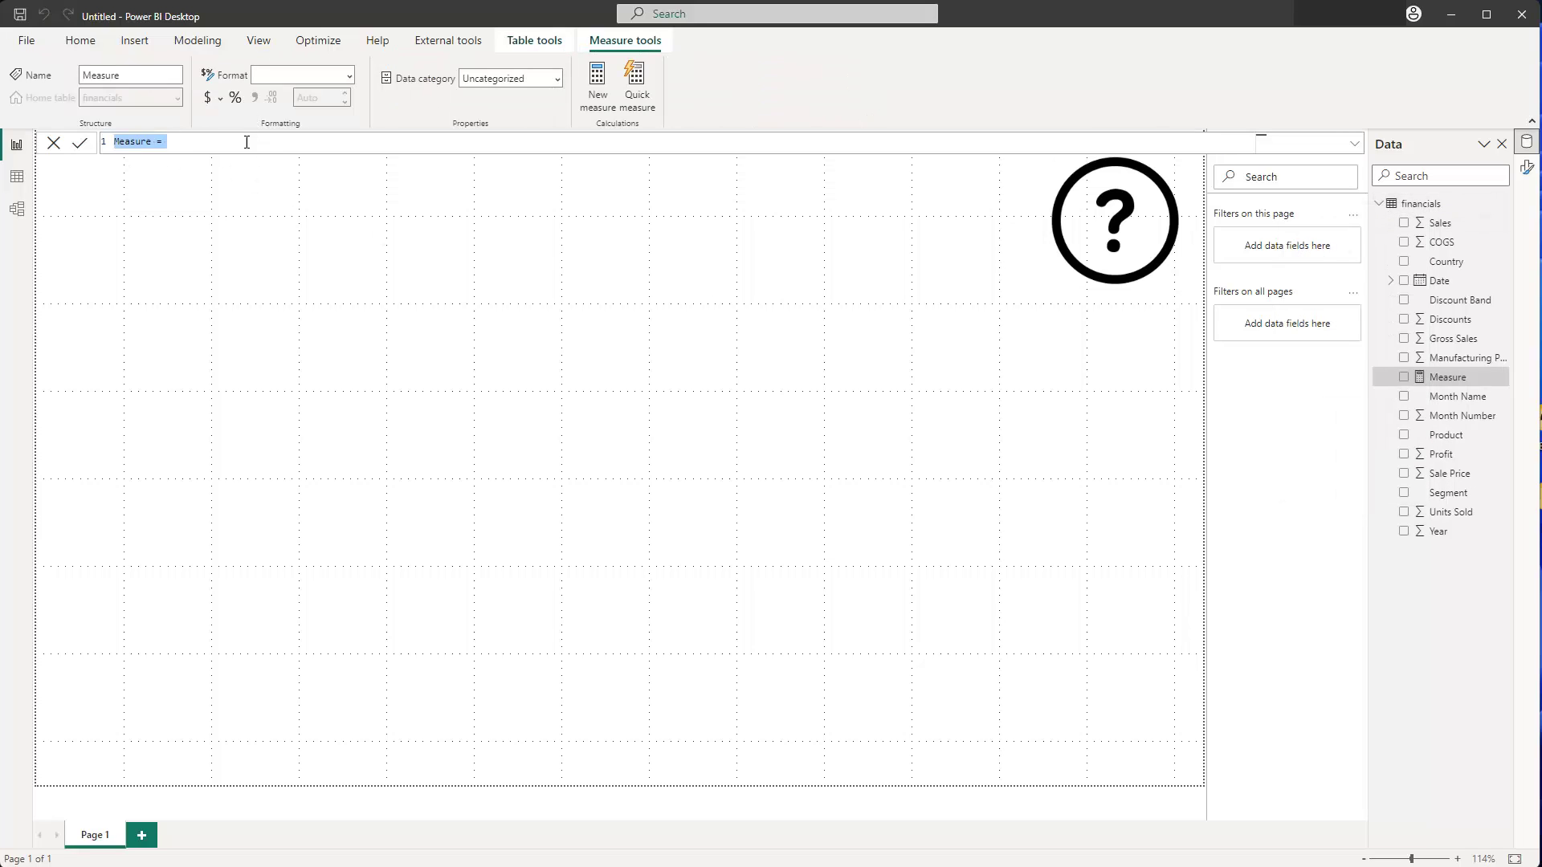
{"action": "scroll", "coordinate": [247, 142], "scroll_direction": "up", "scroll_amount": 5, "text": "ctrl"}
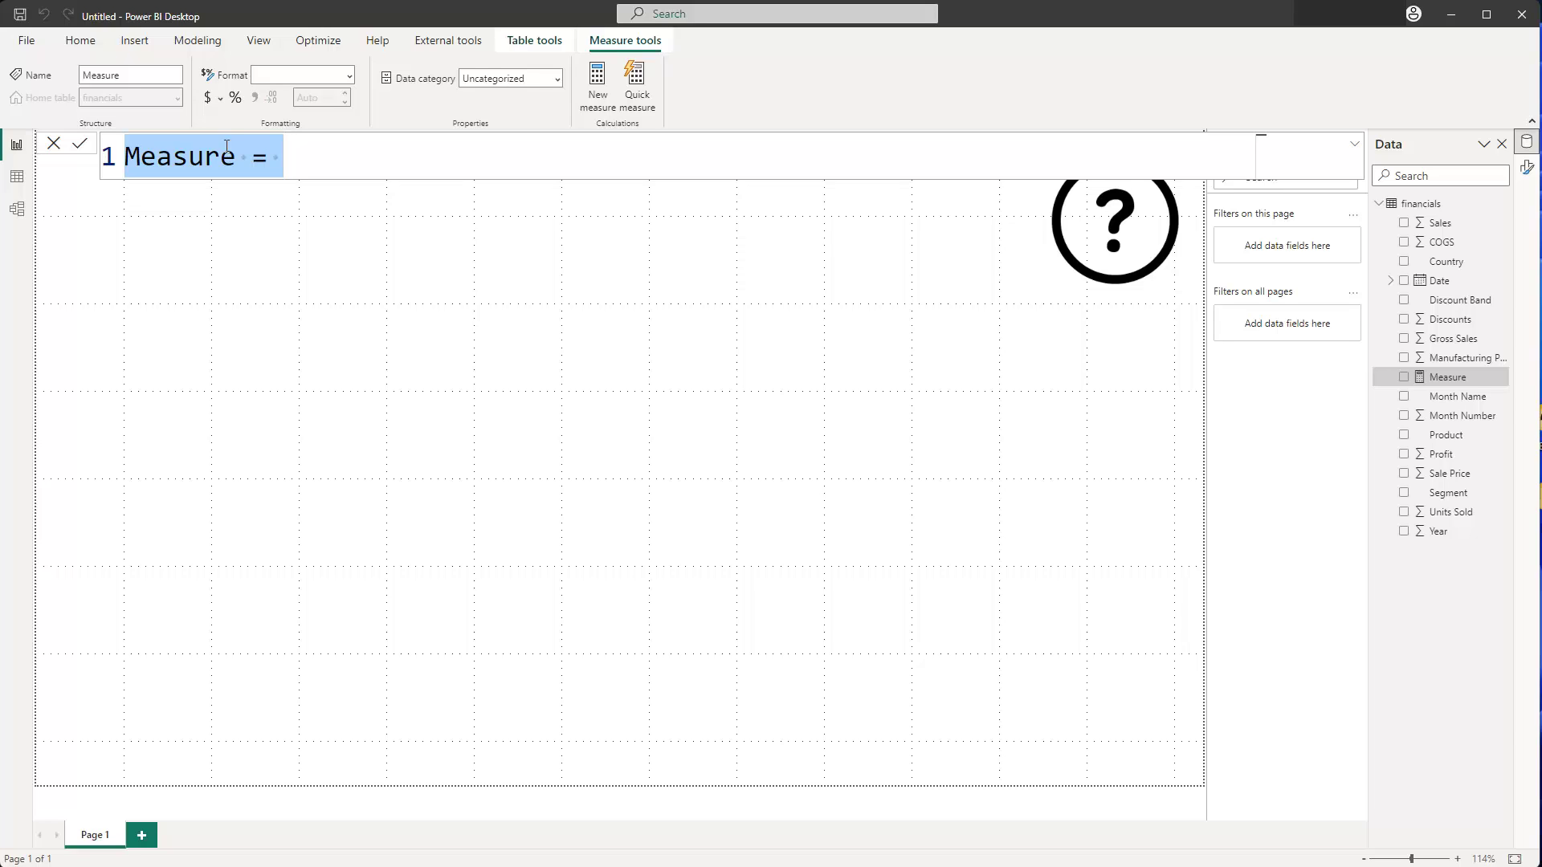
{"action": "type", "text": "Placeh"}
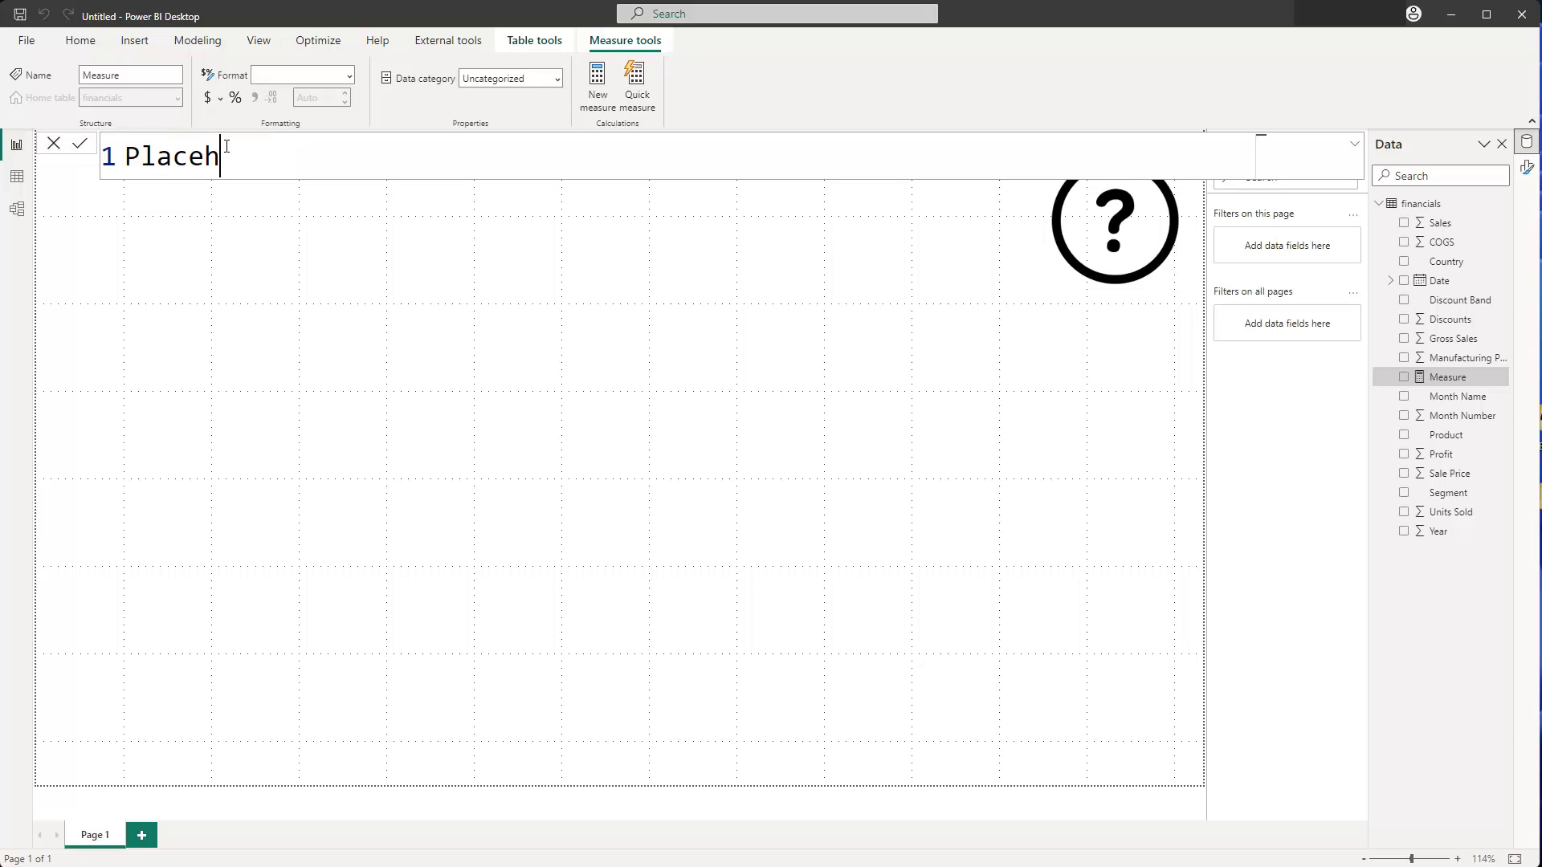
{"action": "type", "text": "older =\"            \""}
{"action": "key", "text": "Return"}
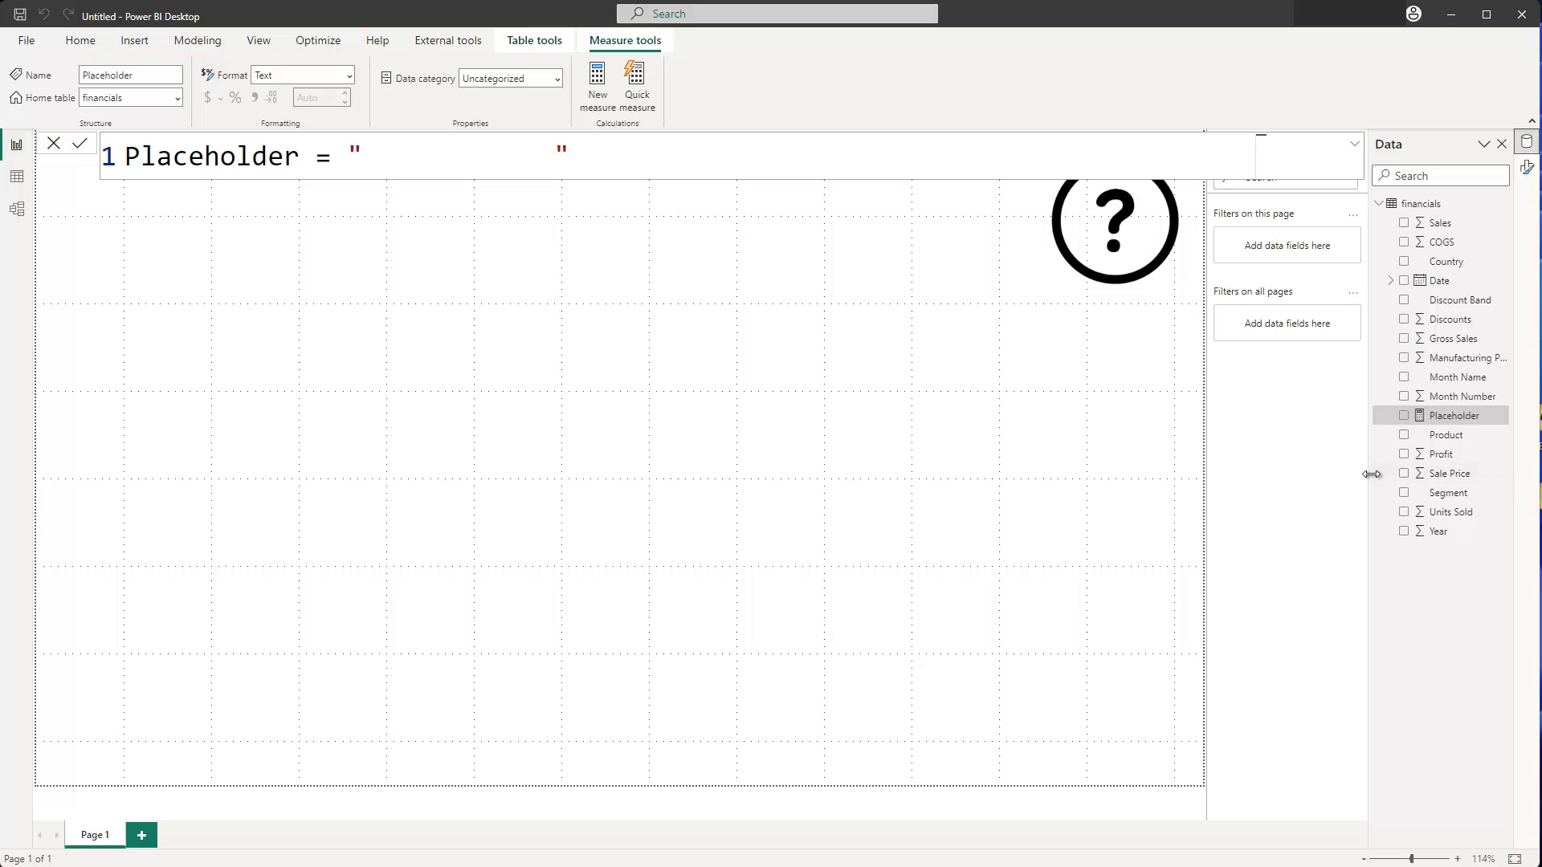
- Add a card visual with the Placeholder measure and move it to the upper-left area of the report page
{"action": "left_click", "coordinate": [778, 374]}
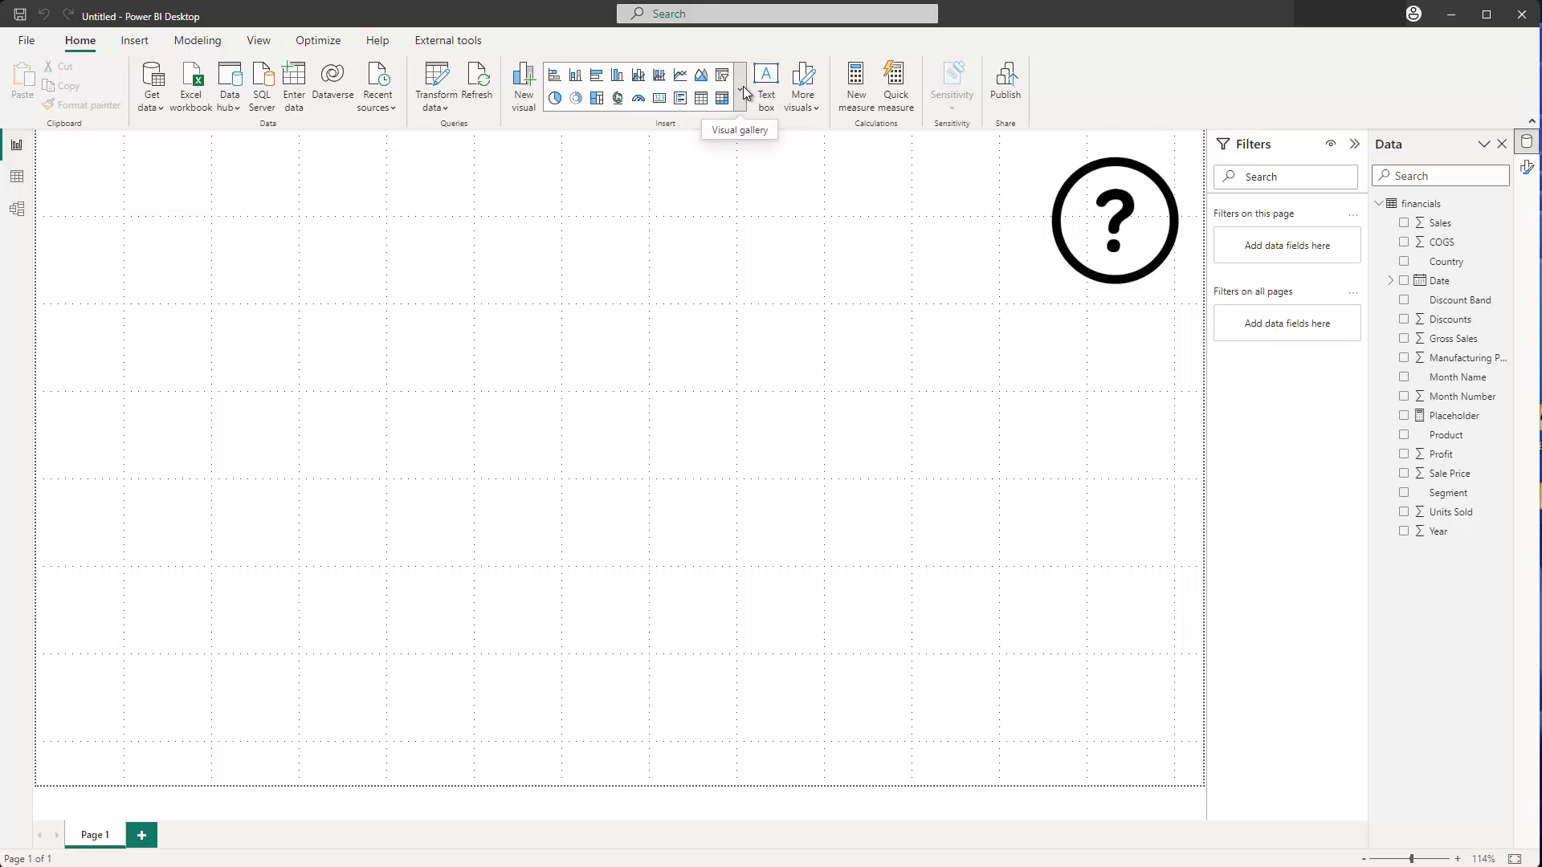
{"action": "left_click", "coordinate": [659, 98]}
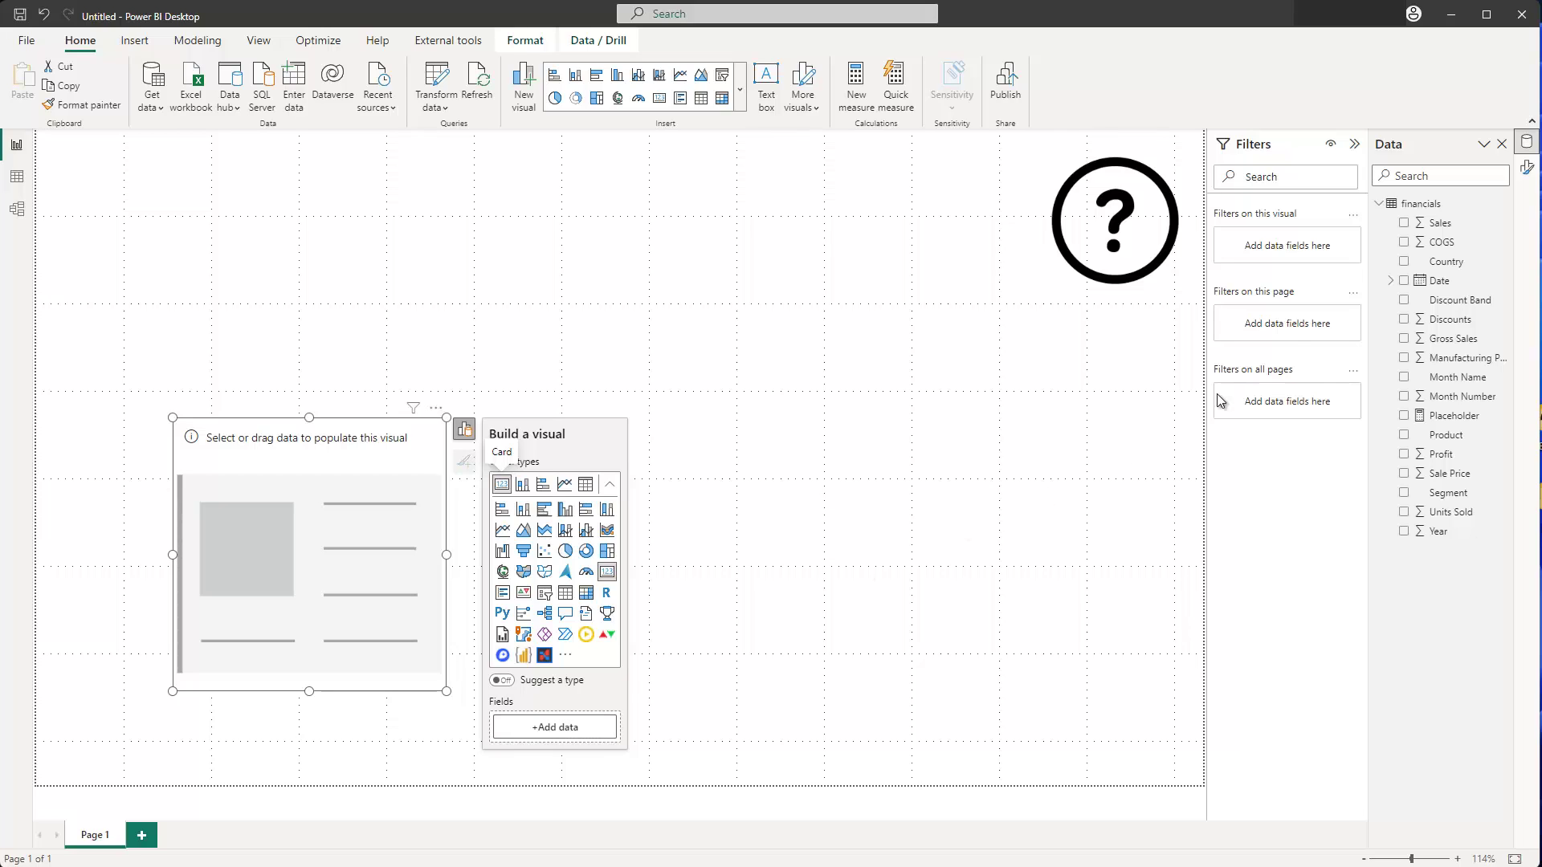
{"action": "left_click_drag", "start_coordinate": [1439, 421], "coordinate": [330, 542]}
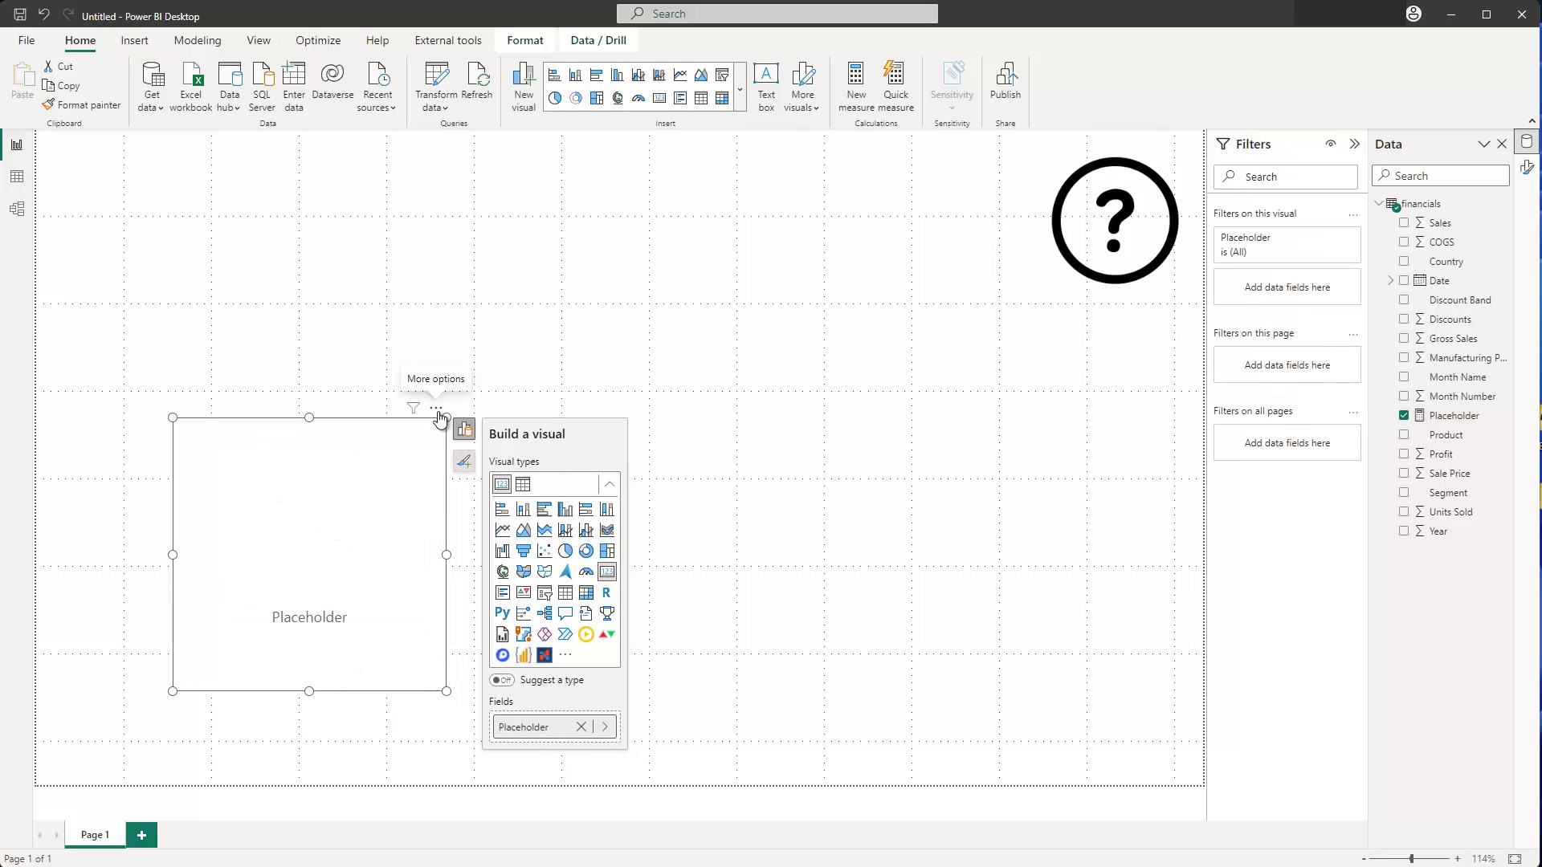
{"action": "left_click_drag", "start_coordinate": [436, 409], "coordinate": [499, 198]}
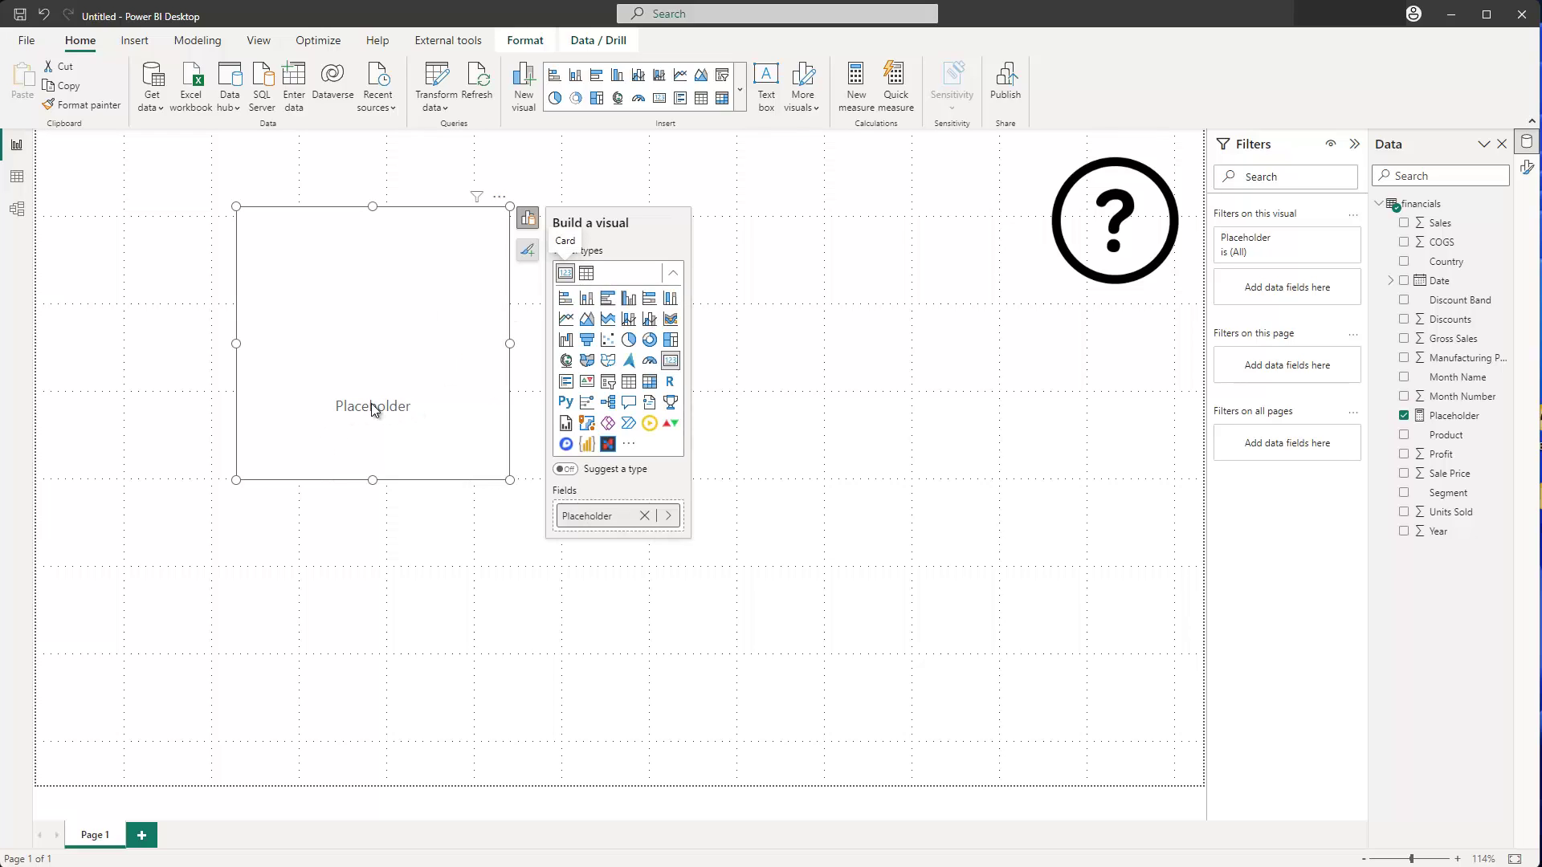
- Turn off the Placeholder card's category label and try the card over the question mark image before moving it back to empty page space
{"action": "left_click", "coordinate": [526, 250]}
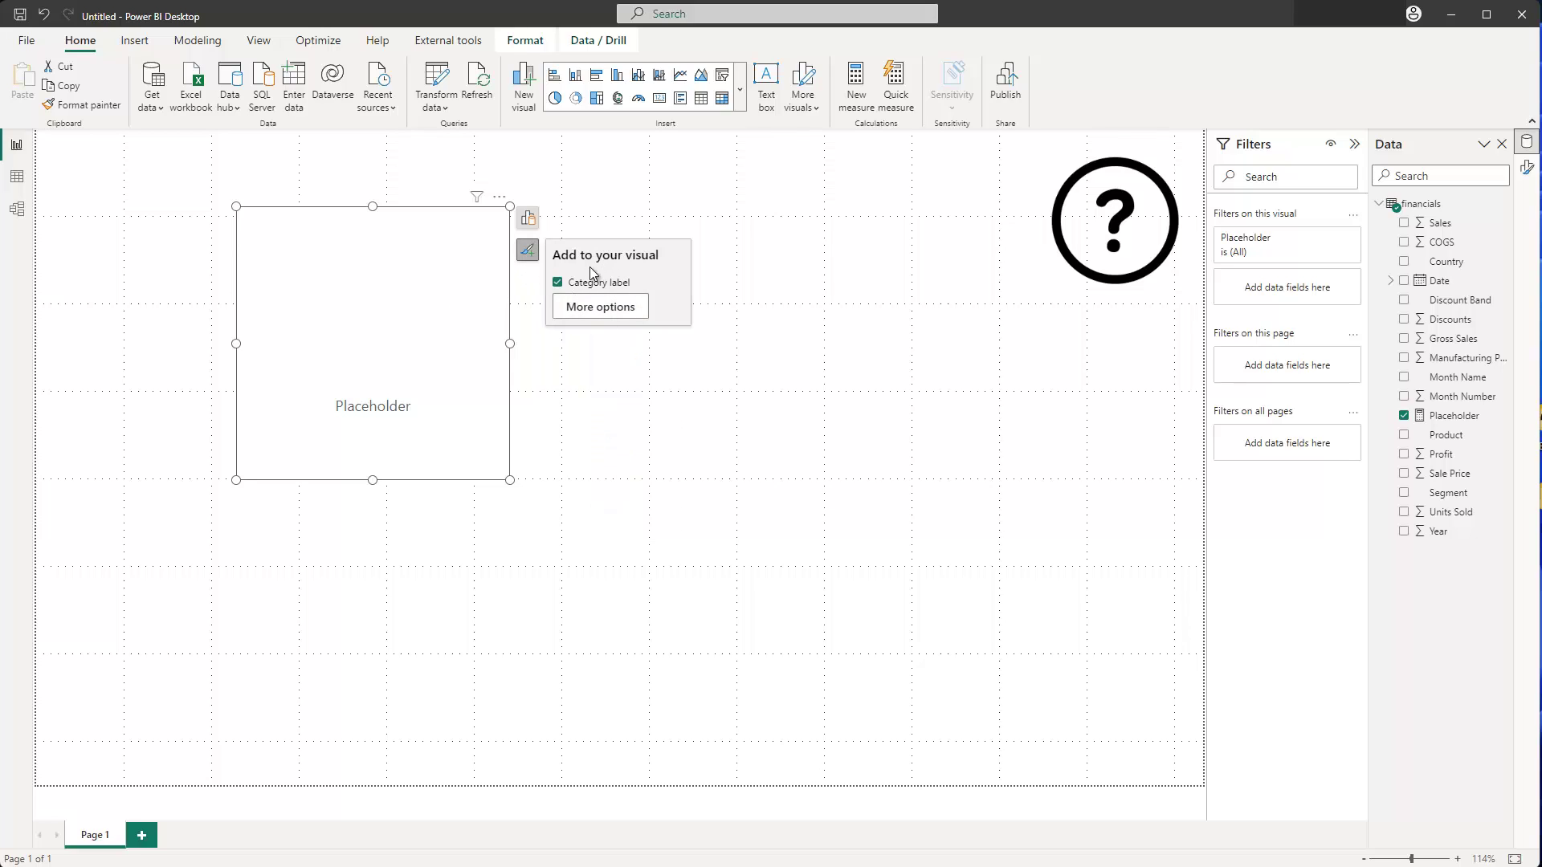
{"action": "left_click", "coordinate": [557, 282]}
{"action": "left_click_drag", "start_coordinate": [419, 215], "coordinate": [1246, 114]}
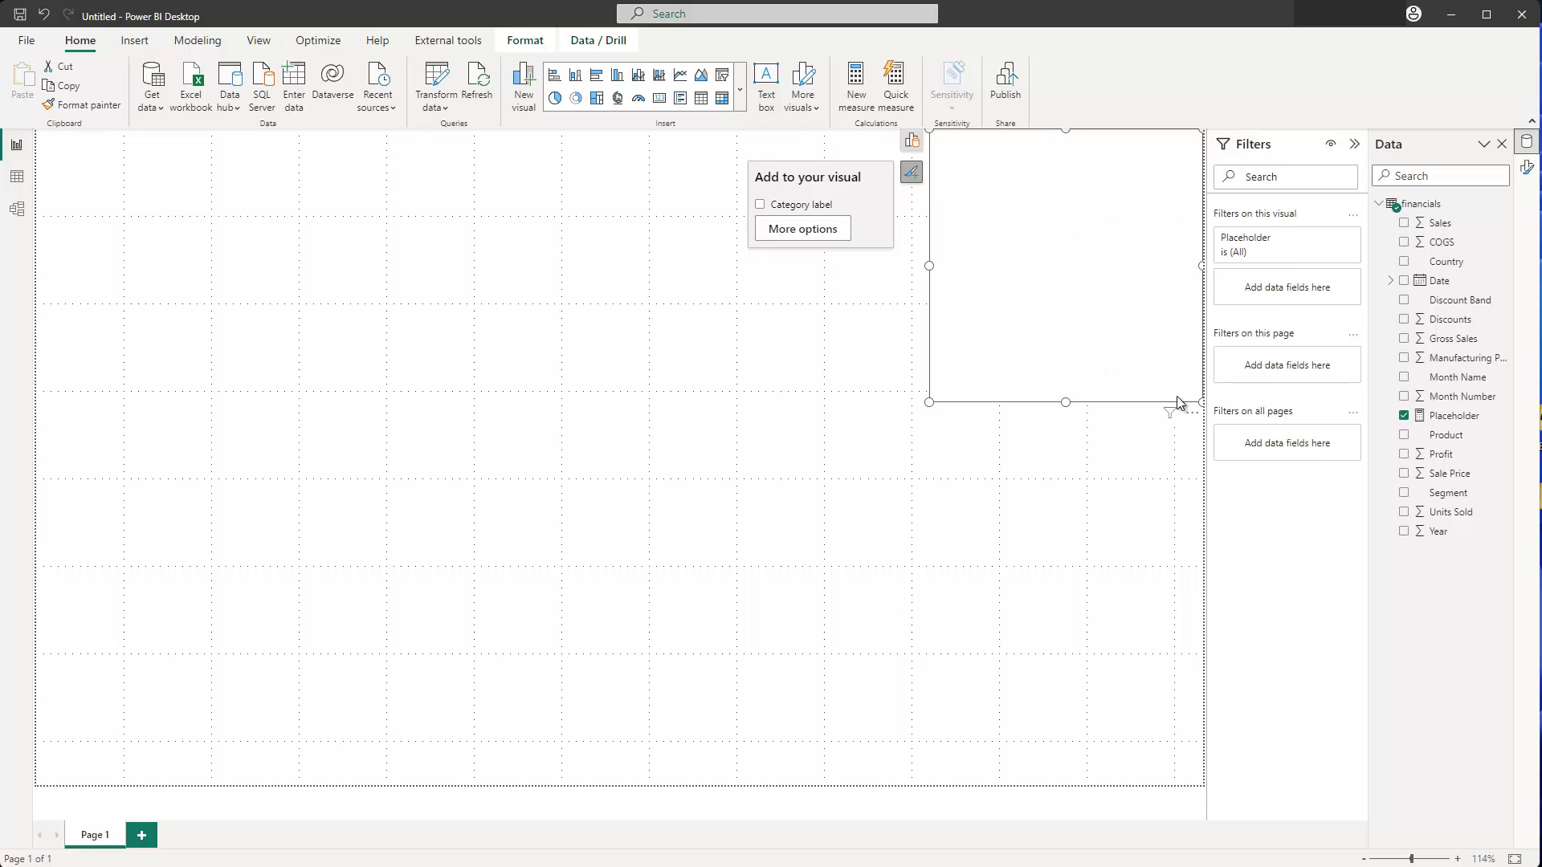
{"action": "left_click_drag", "start_coordinate": [1193, 418], "coordinate": [646, 490]}
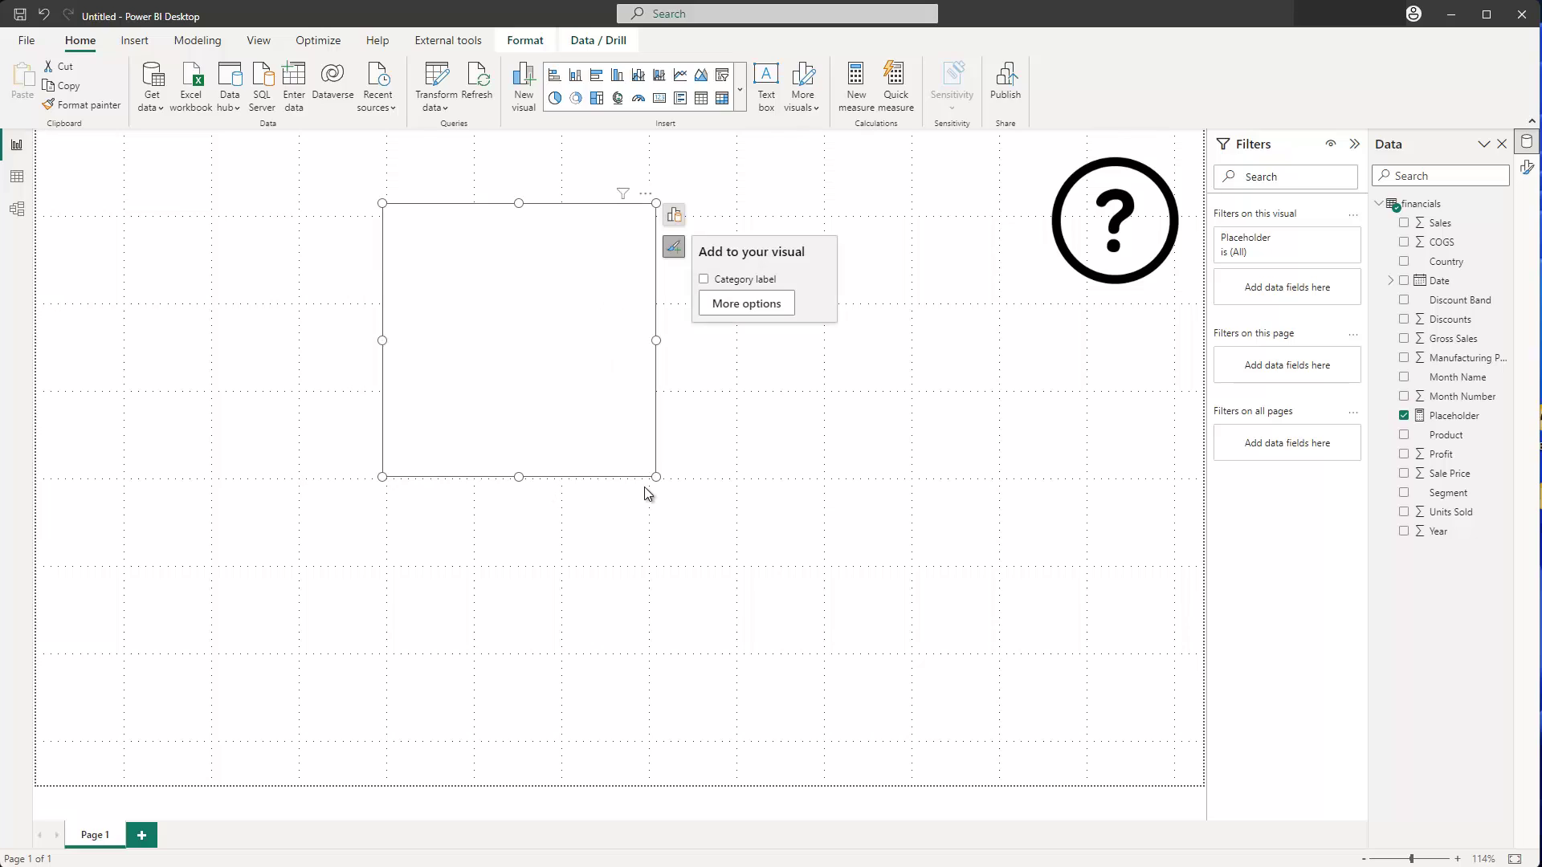
- Turn off the Placeholder card's background
{"action": "left_click", "coordinate": [738, 303]}
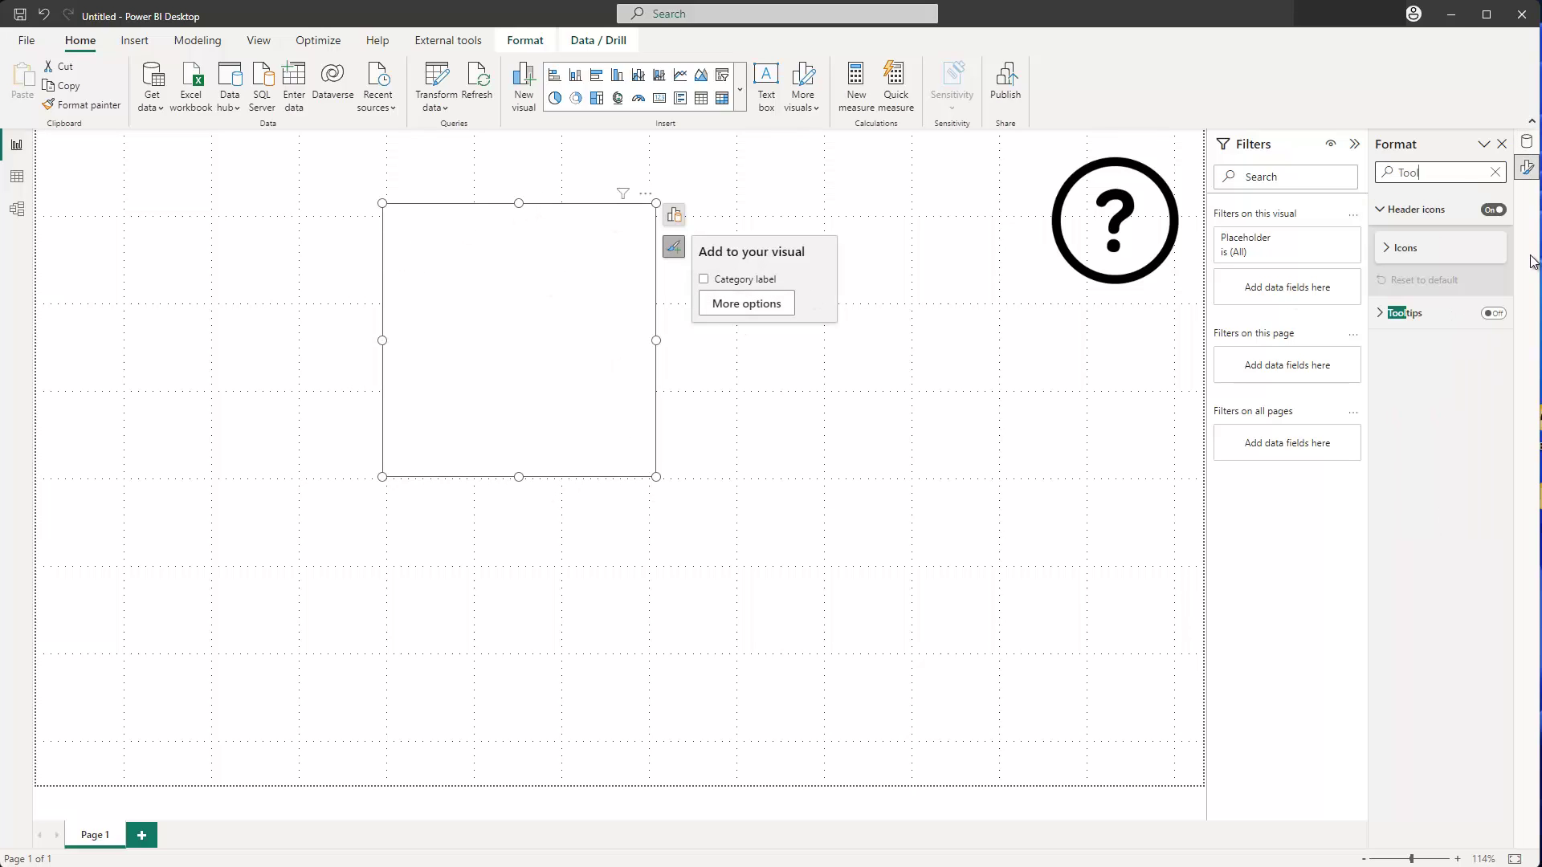
{"action": "left_click", "coordinate": [1495, 172]}
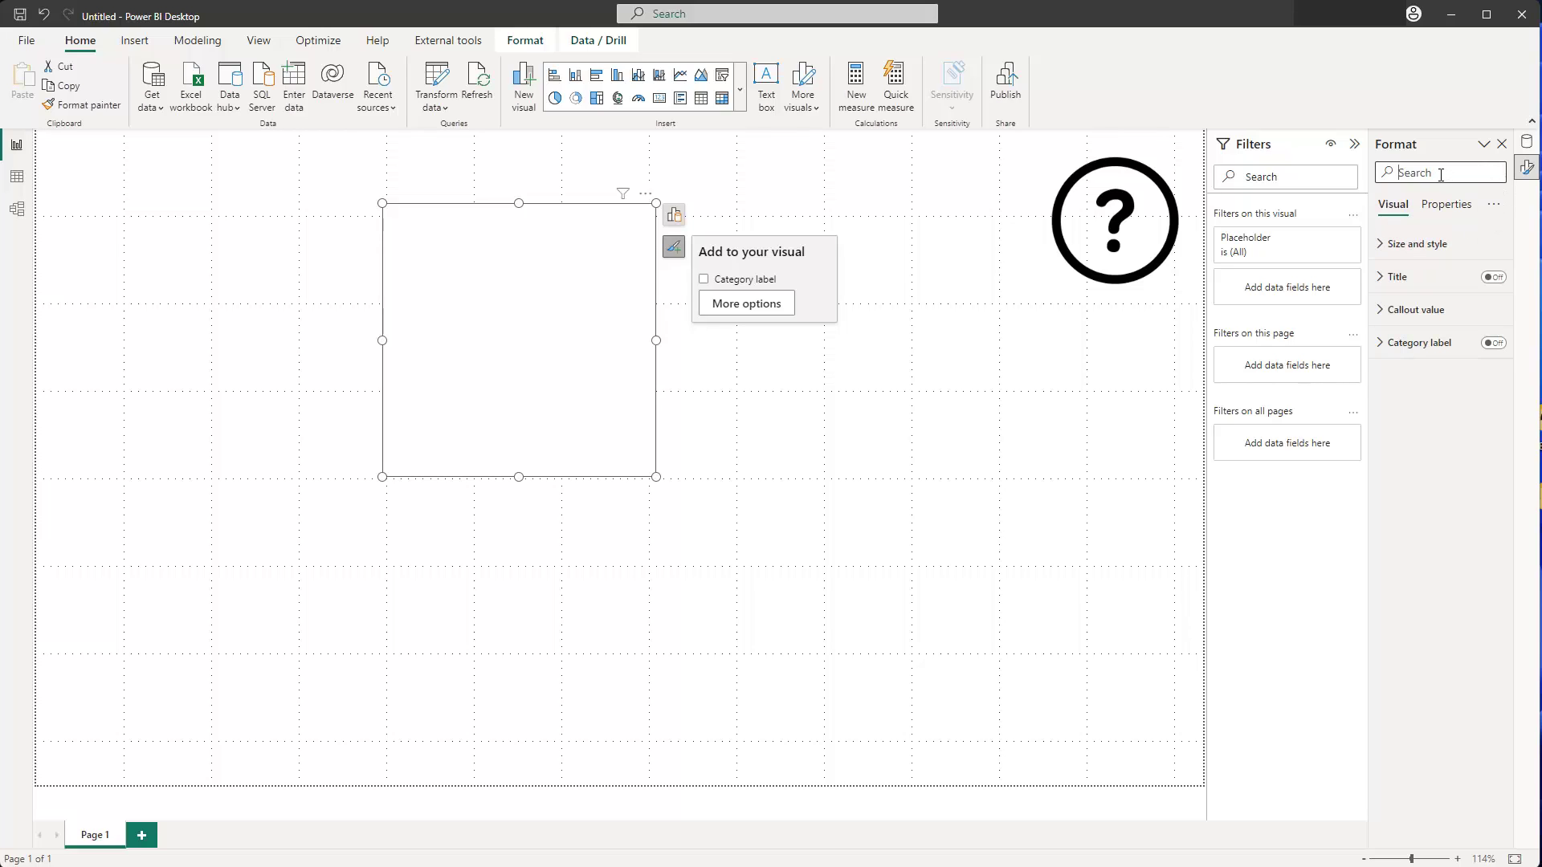
{"action": "type", "text": "back"}
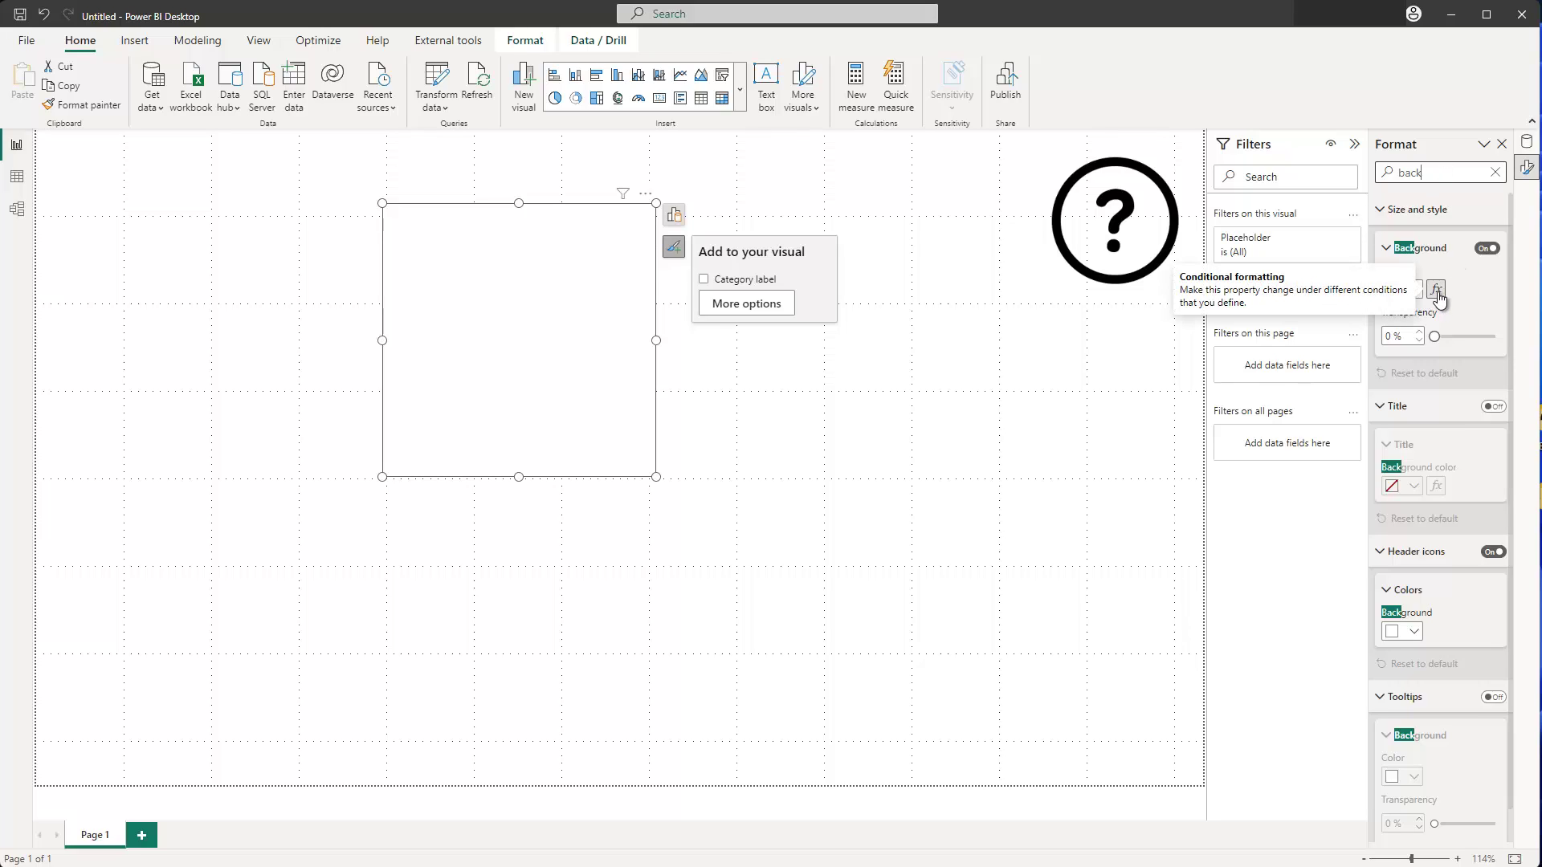
{"action": "left_click", "coordinate": [1487, 251]}
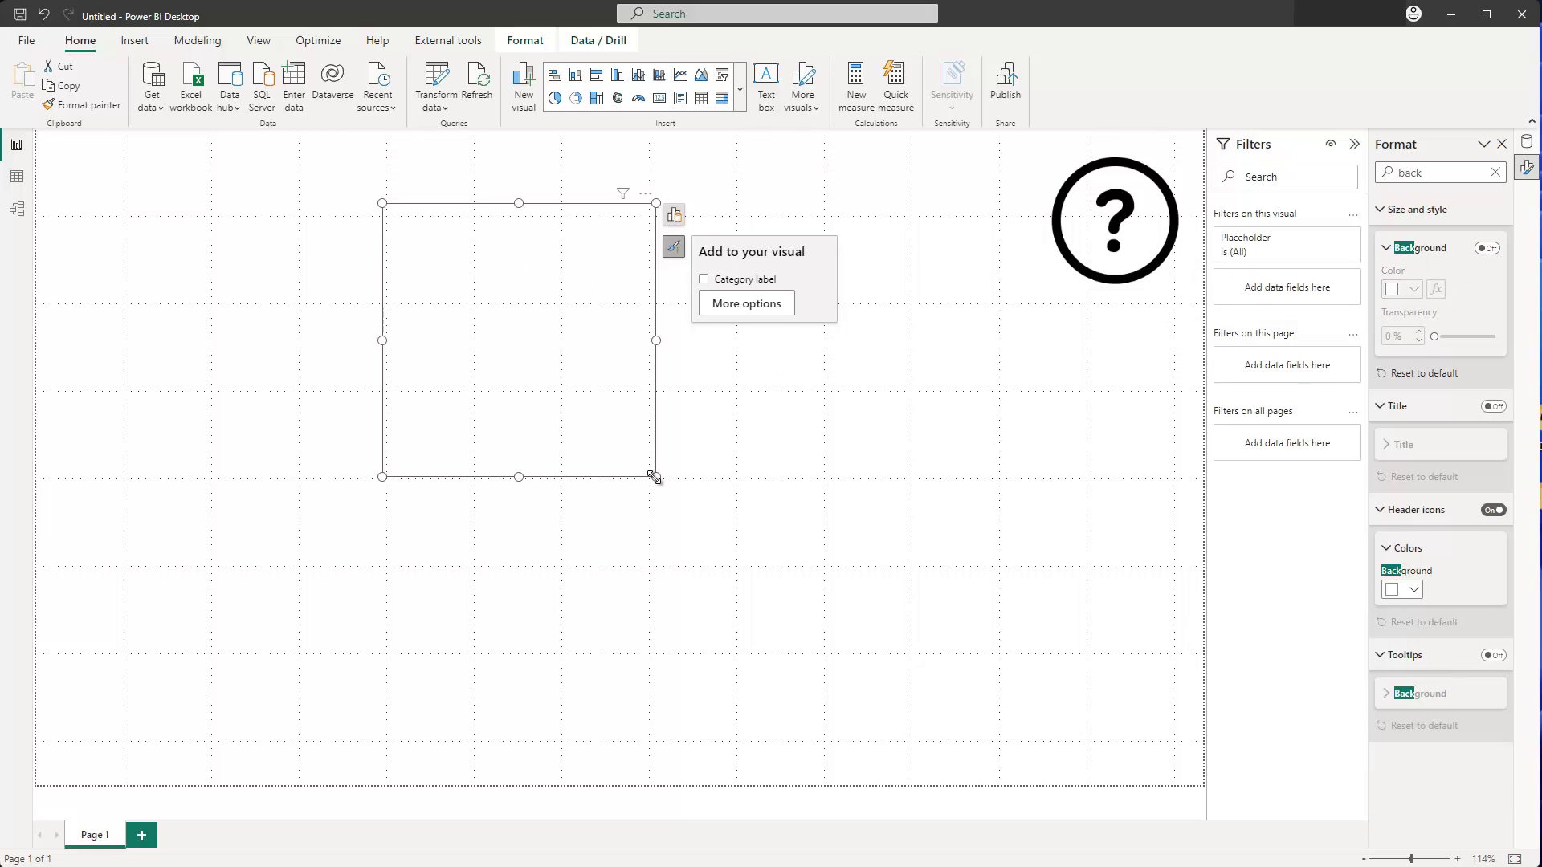
- Shrink the Placeholder card to roughly the size of the question mark image and place it over that image
{"action": "left_click_drag", "start_coordinate": [653, 477], "coordinate": [573, 389]}
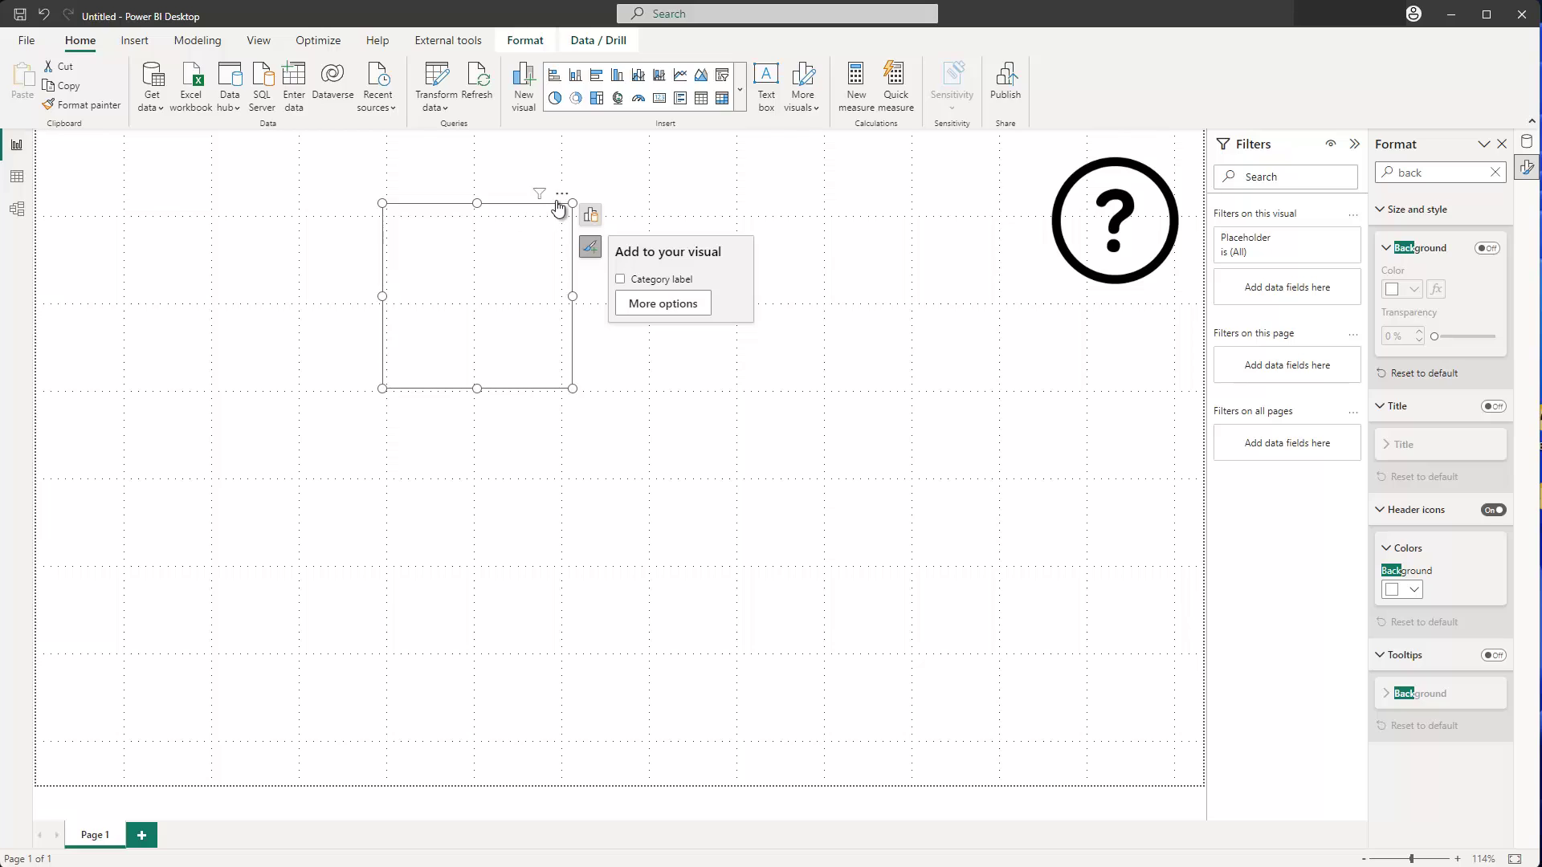
{"action": "left_click_drag", "start_coordinate": [561, 200], "coordinate": [1214, 99]}
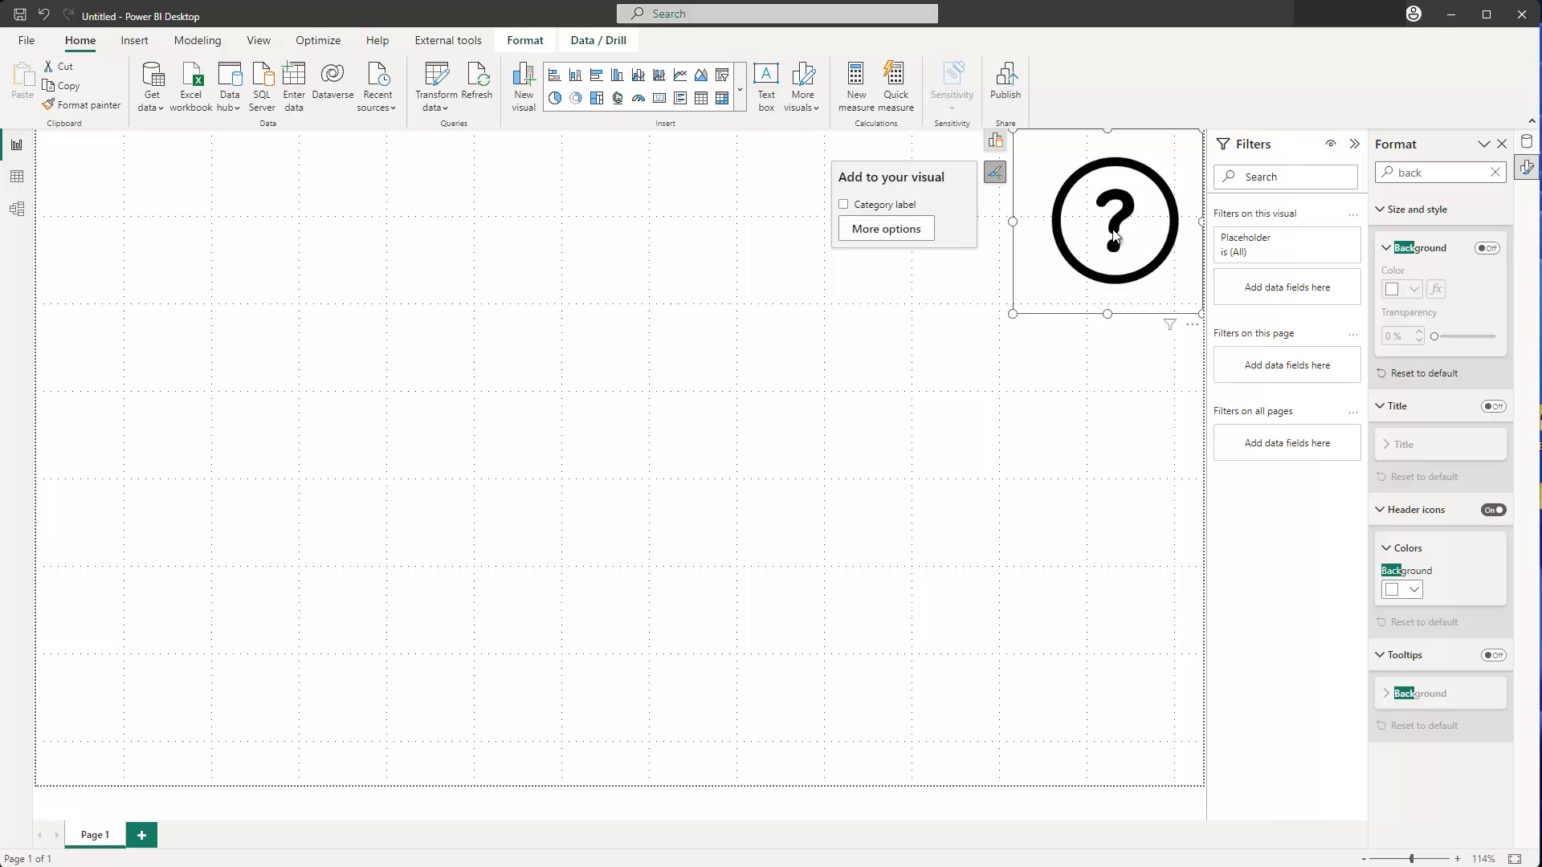
{"action": "left_click", "coordinate": [913, 452]}
- Enable tooltips on the Placeholder card and show its tooltip type and page options
{"action": "left_click", "coordinate": [1071, 283]}
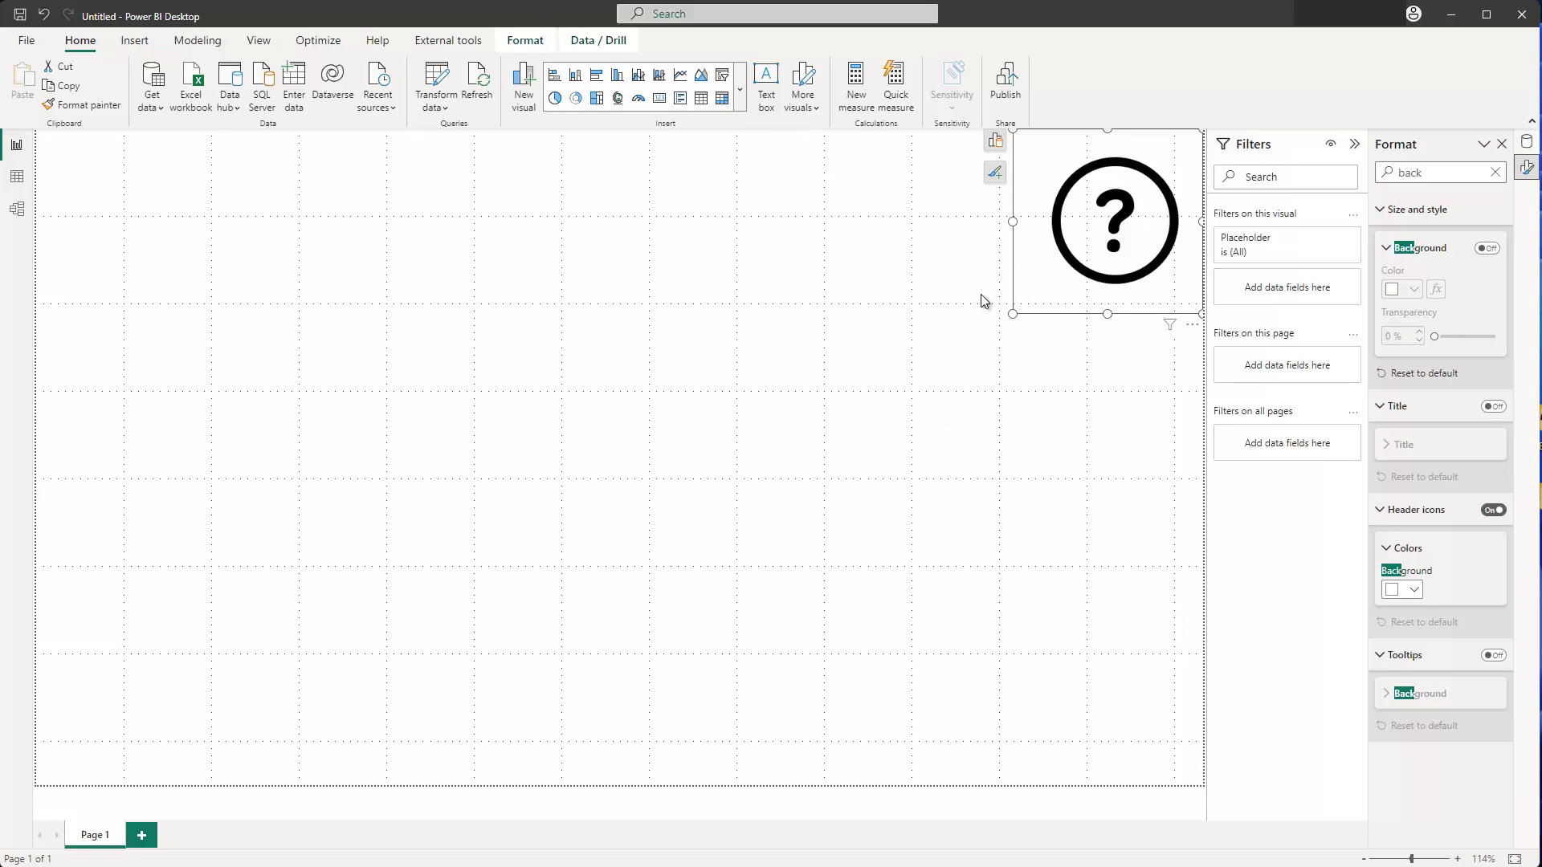
{"action": "left_click_drag", "start_coordinate": [1437, 172], "coordinate": [1375, 170]}
{"action": "type", "text": "tool"}
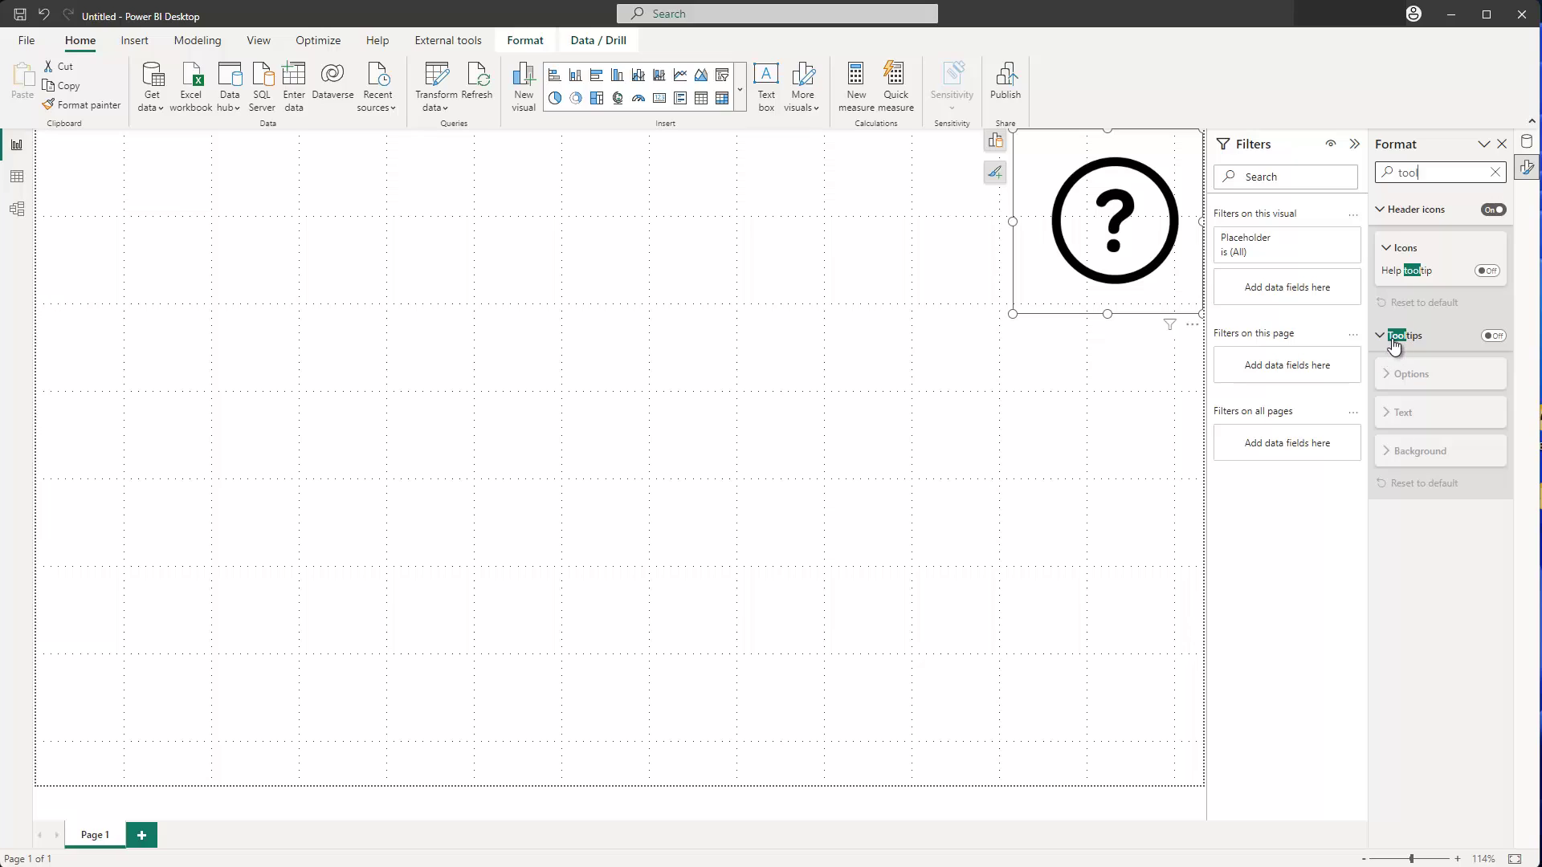
{"action": "left_click", "coordinate": [1492, 336]}
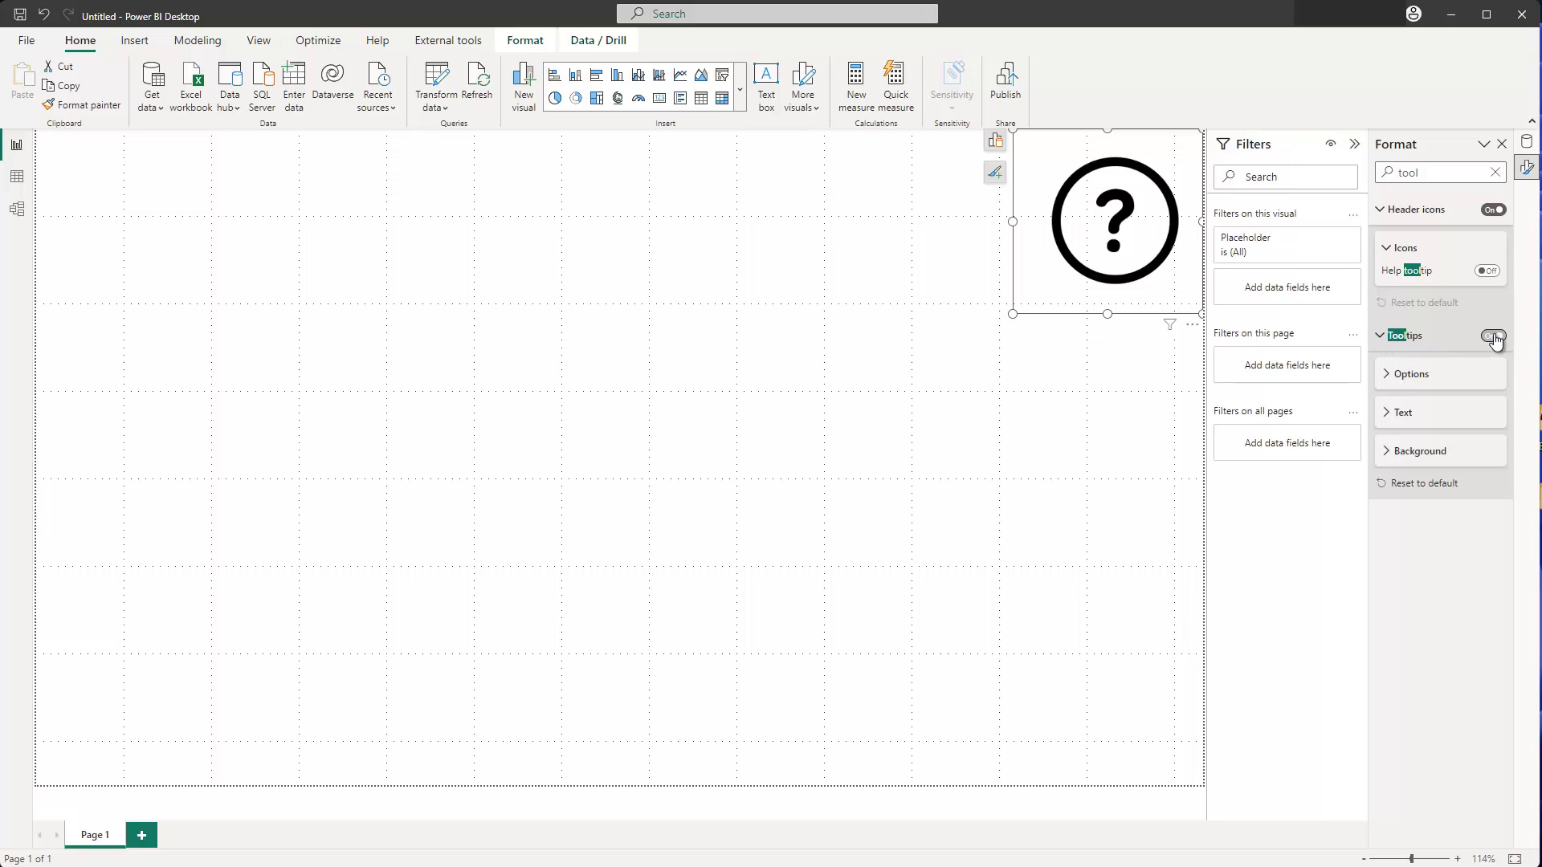
{"action": "left_click", "coordinate": [1384, 375]}
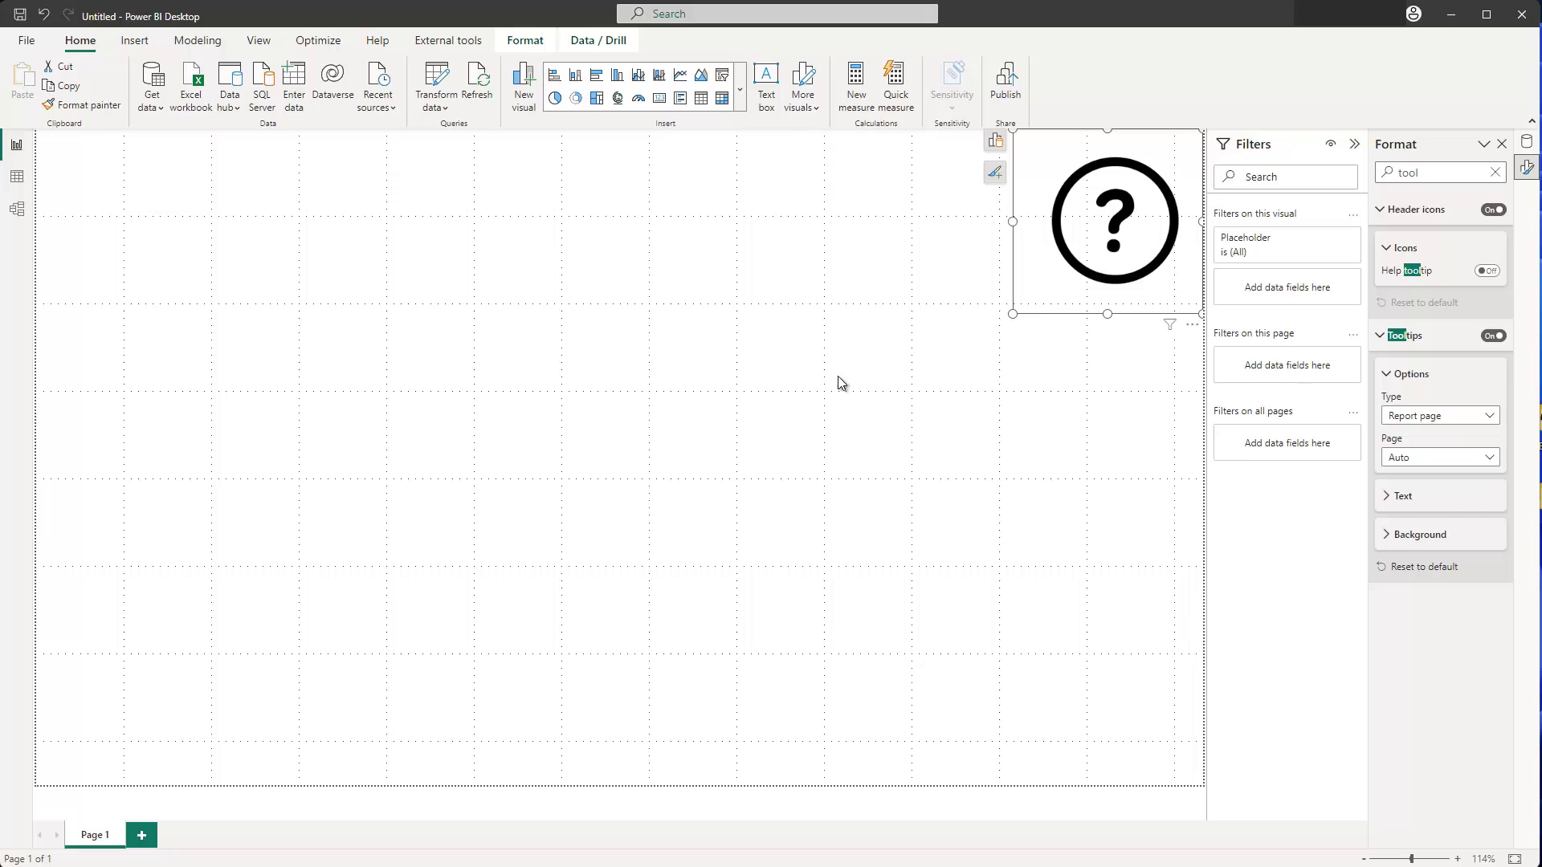
{"action": "left_click", "coordinate": [836, 376]}
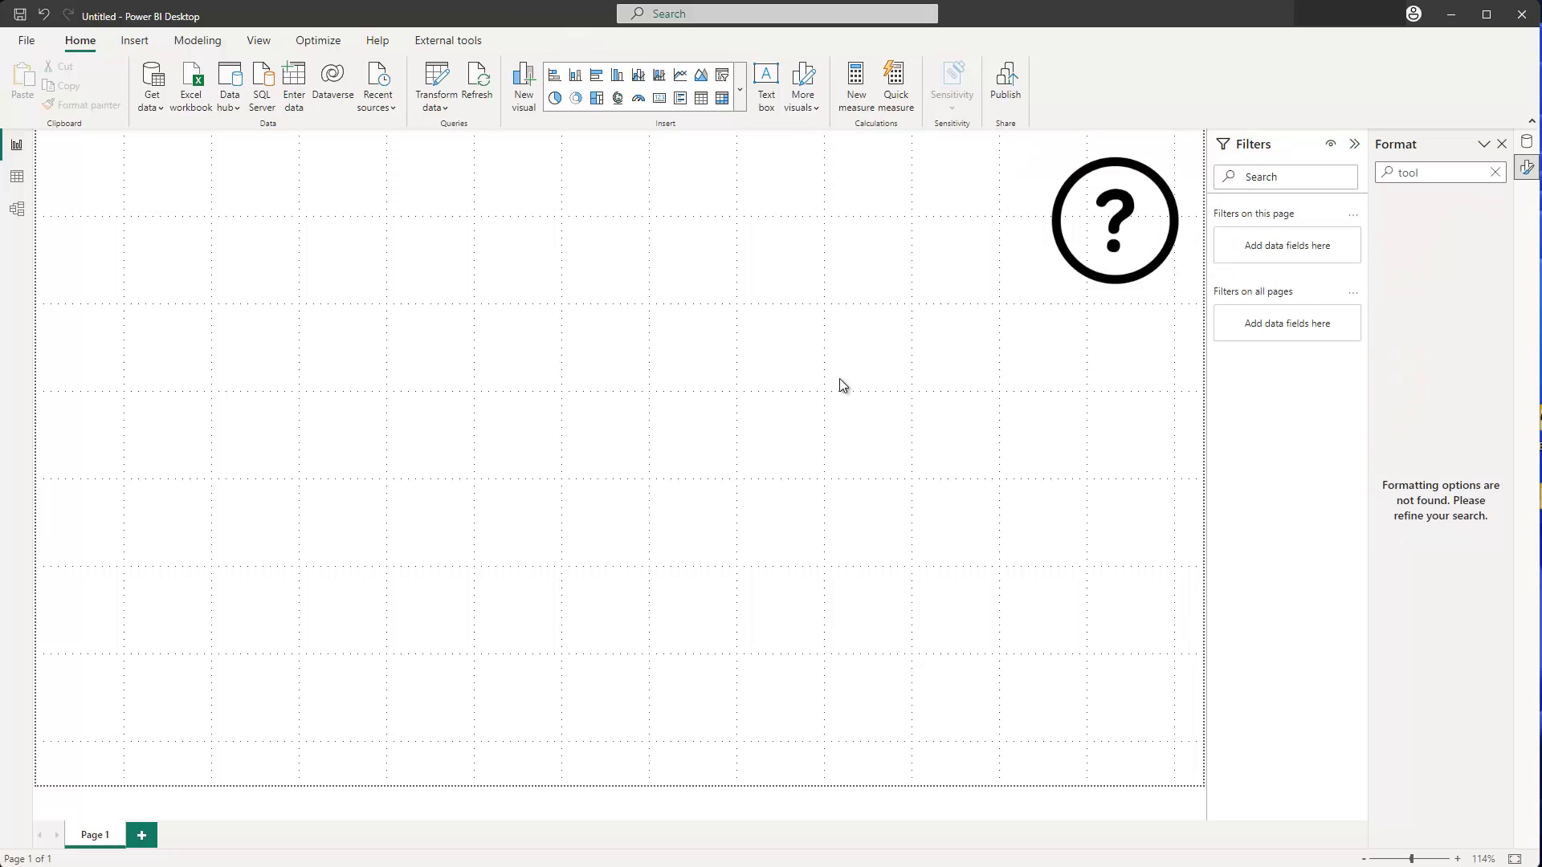
- Add a new report page, name it Tooltip and set its page type to Tooltip
{"action": "left_click", "coordinate": [142, 835]}
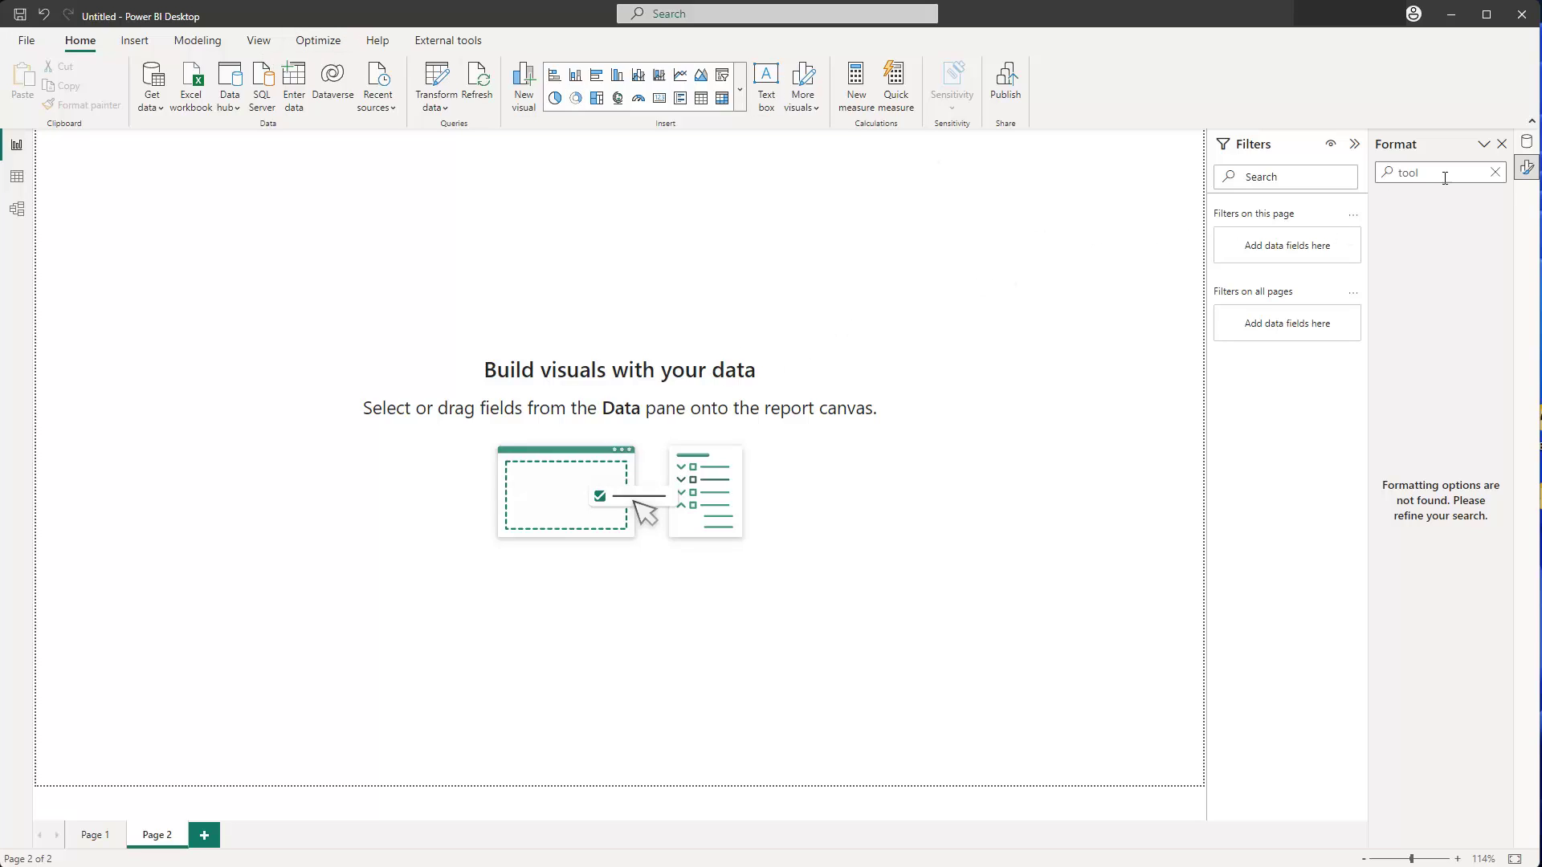
{"action": "left_click", "coordinate": [1495, 172]}
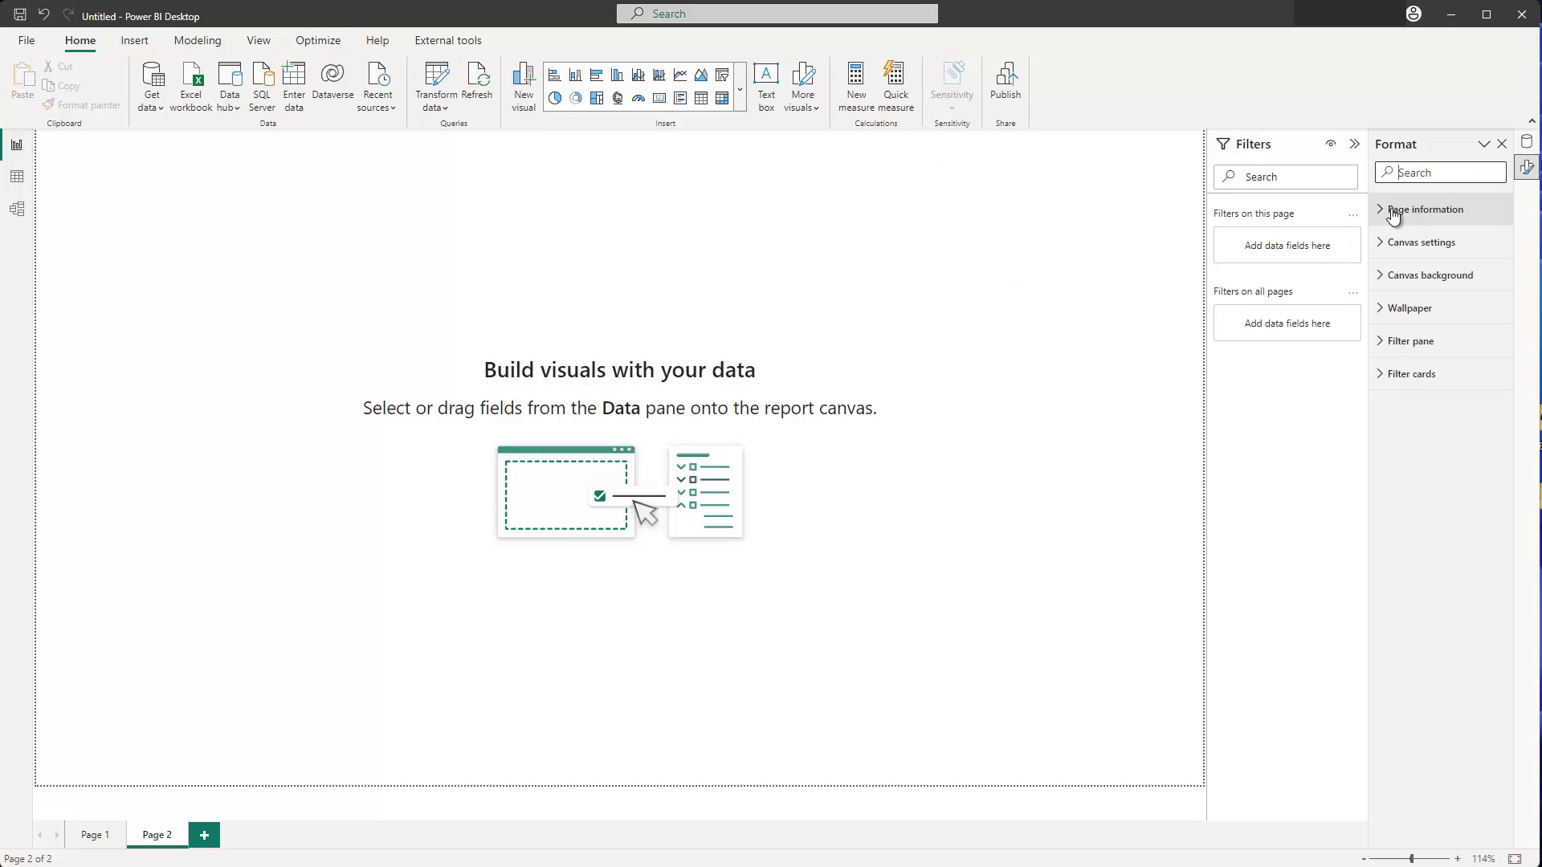
{"action": "left_click", "coordinate": [1393, 211]}
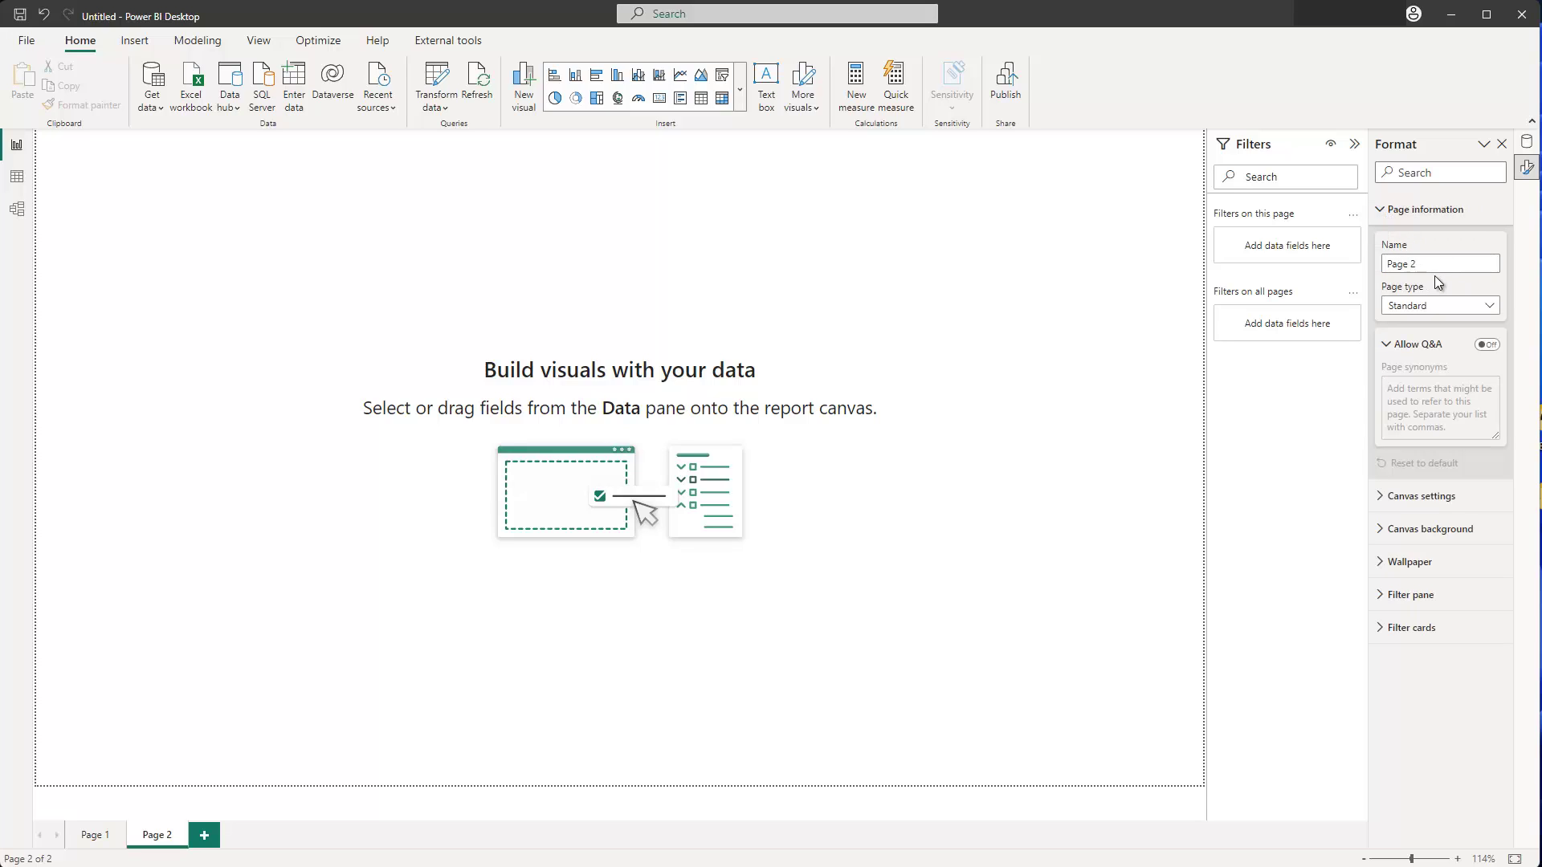
{"action": "left_click_drag", "start_coordinate": [1434, 264], "coordinate": [1378, 282]}
{"action": "type", "text": "Tooltip"}
{"action": "left_click", "coordinate": [1437, 306]}
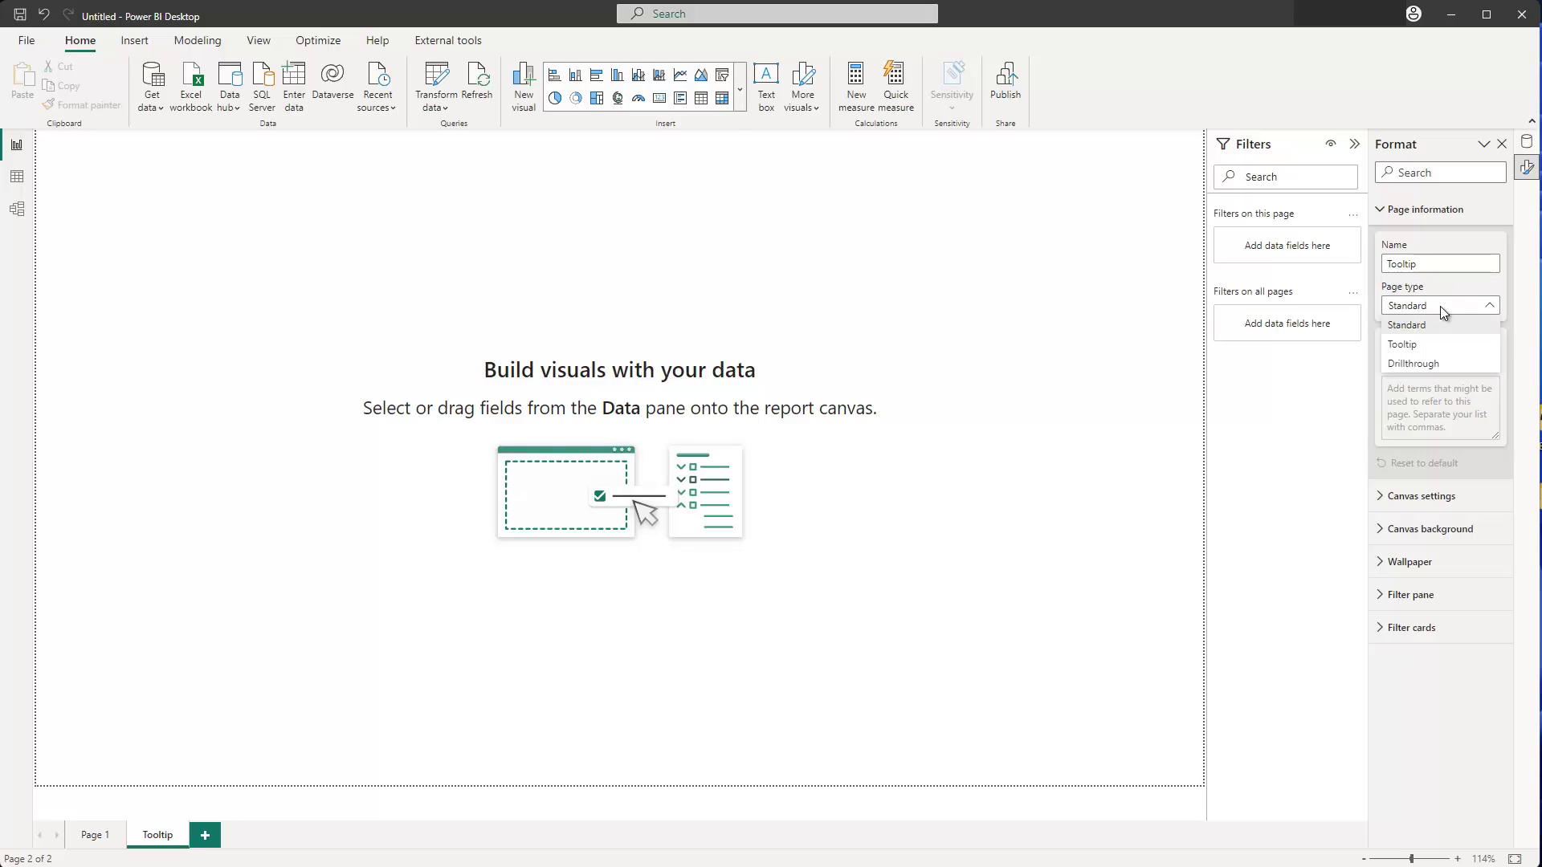
{"action": "left_click", "coordinate": [1405, 344]}
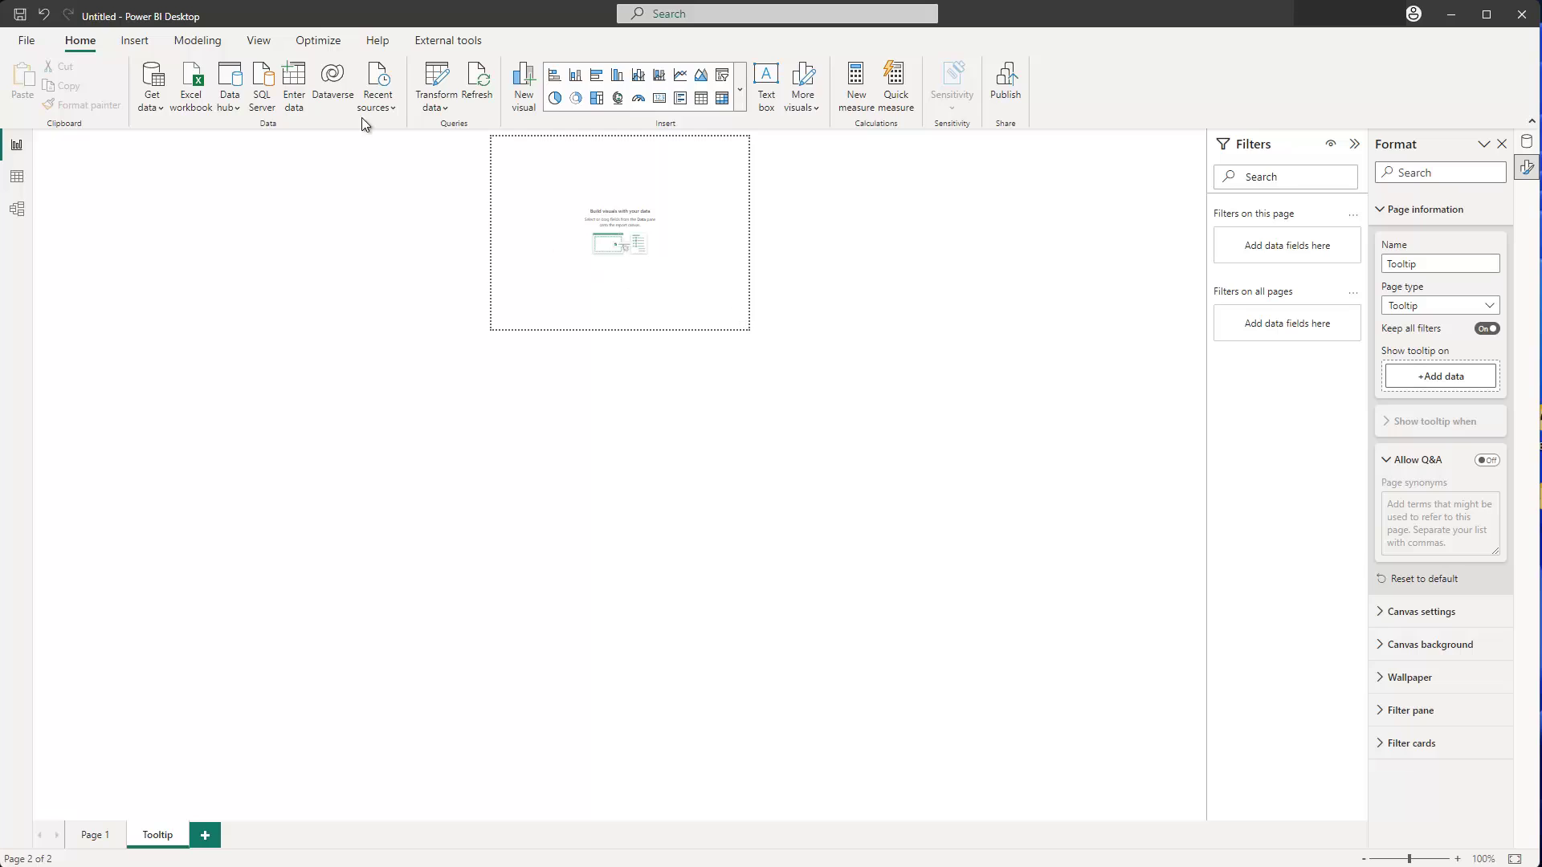
- Set the Tooltip page's view to Fit to page
{"action": "left_click", "coordinate": [258, 40]}
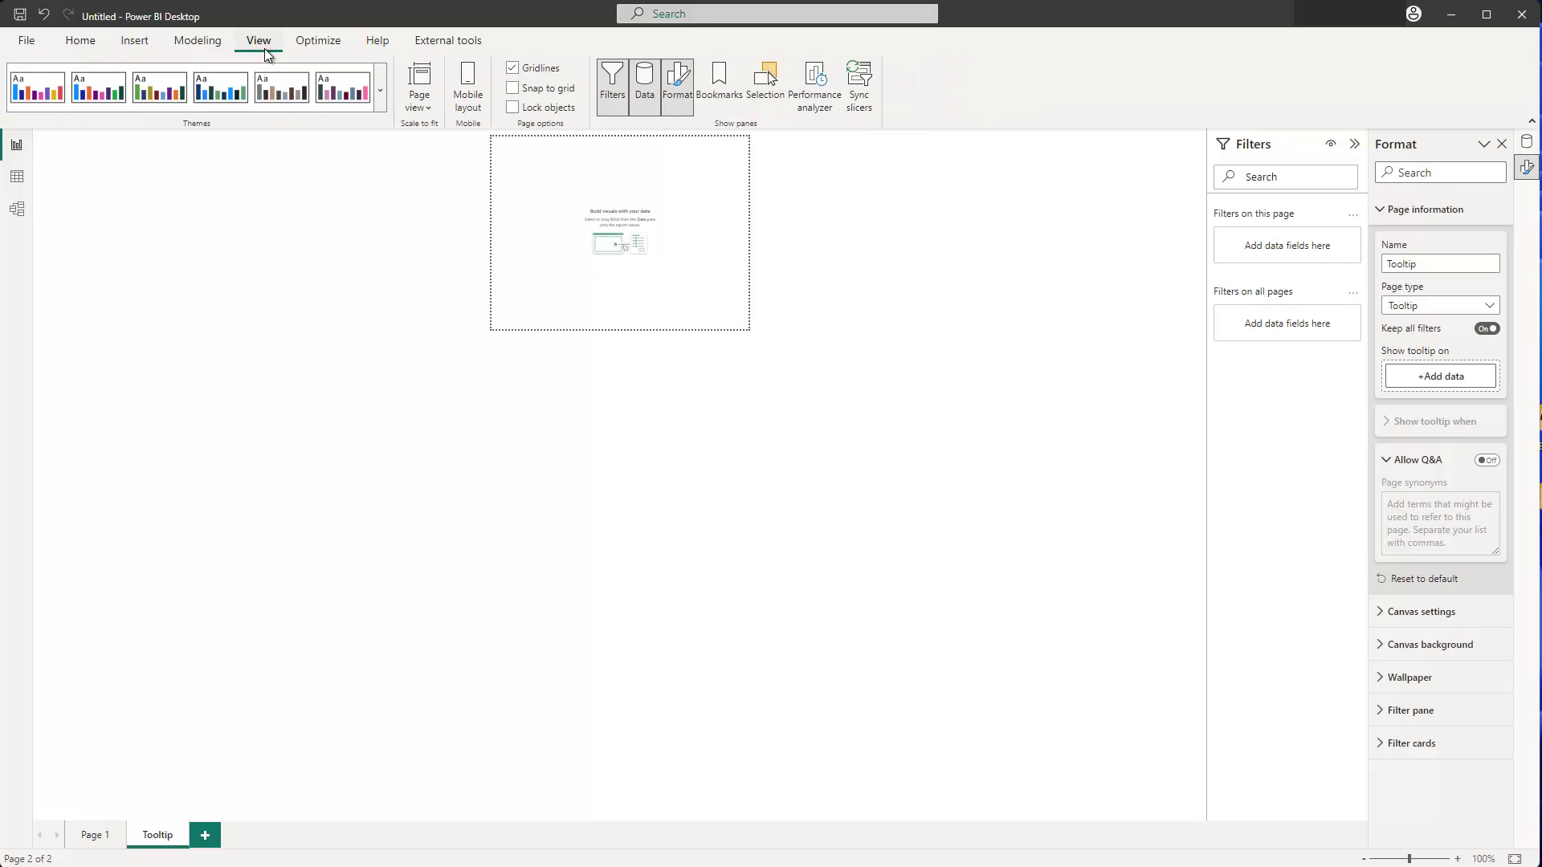
{"action": "left_click", "coordinate": [430, 103]}
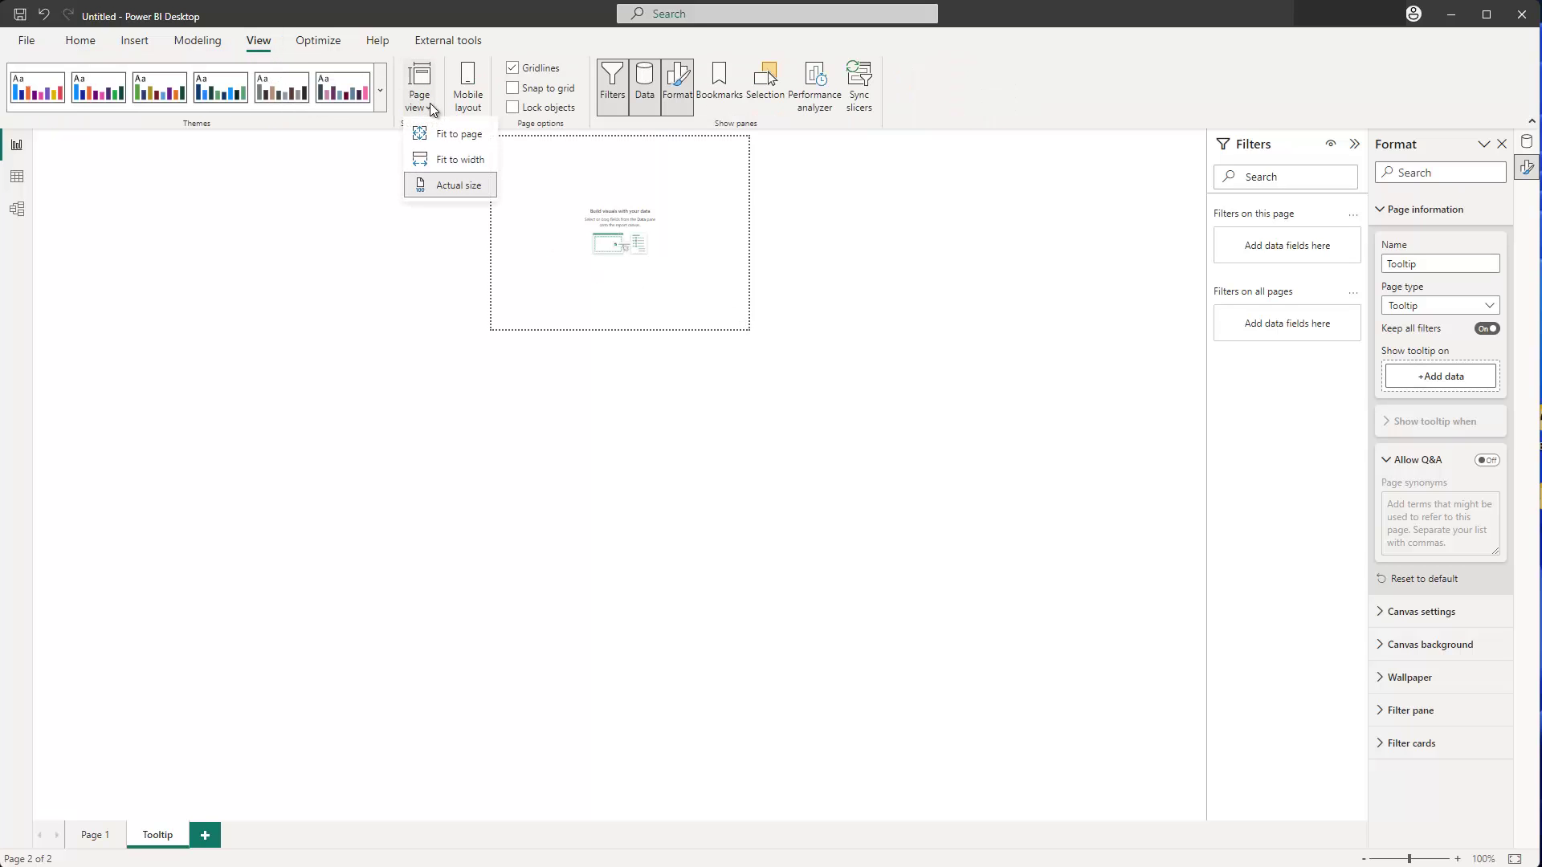
{"action": "left_click", "coordinate": [442, 135]}
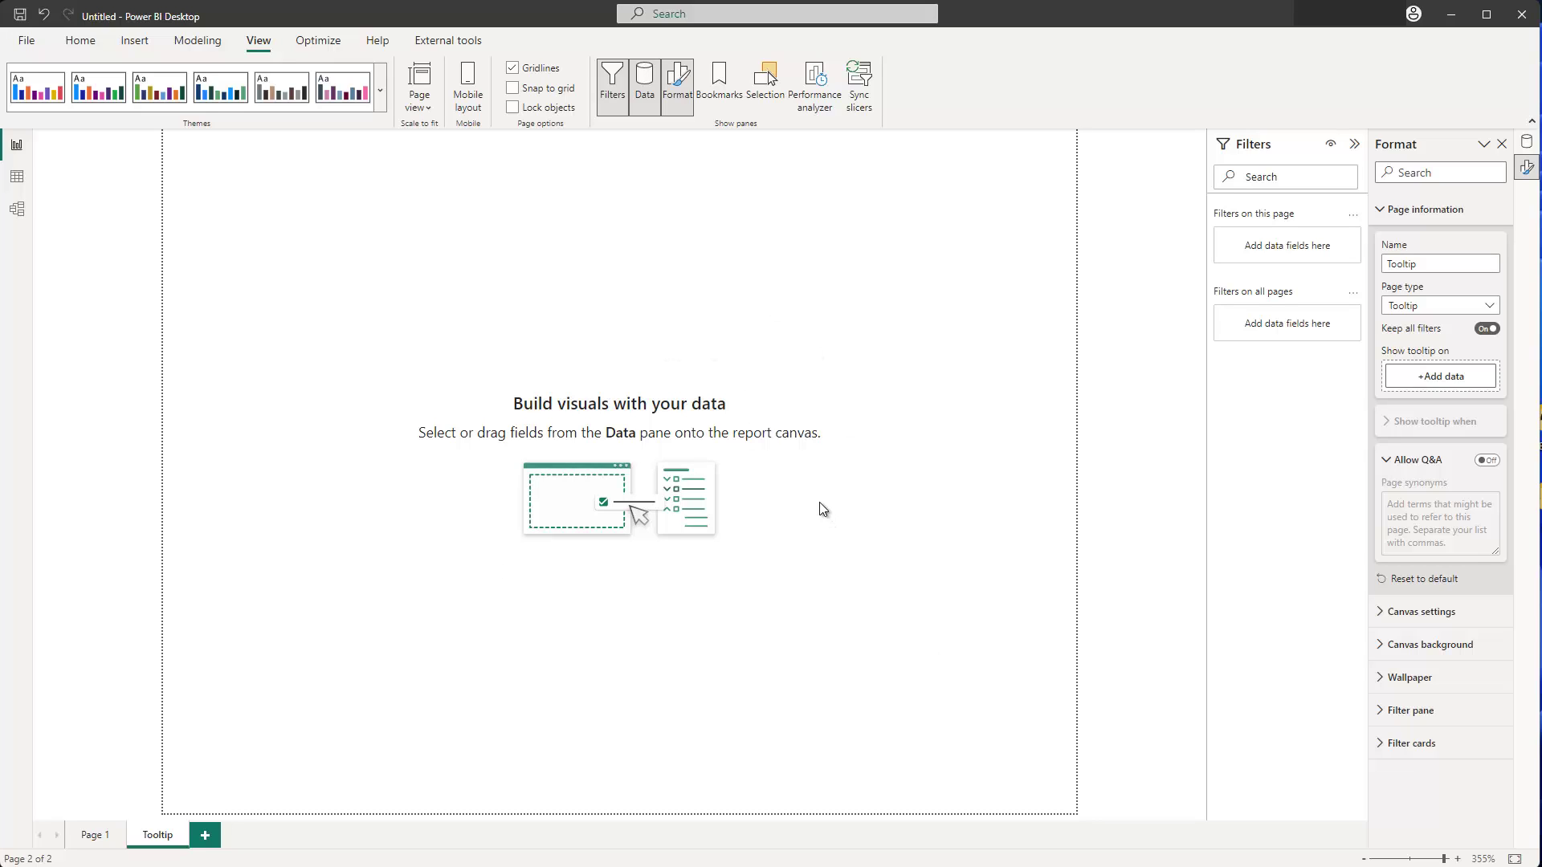
- Create a column chart of Sales by Product from the financials table on the Tooltip page
{"action": "left_click", "coordinate": [1527, 141]}
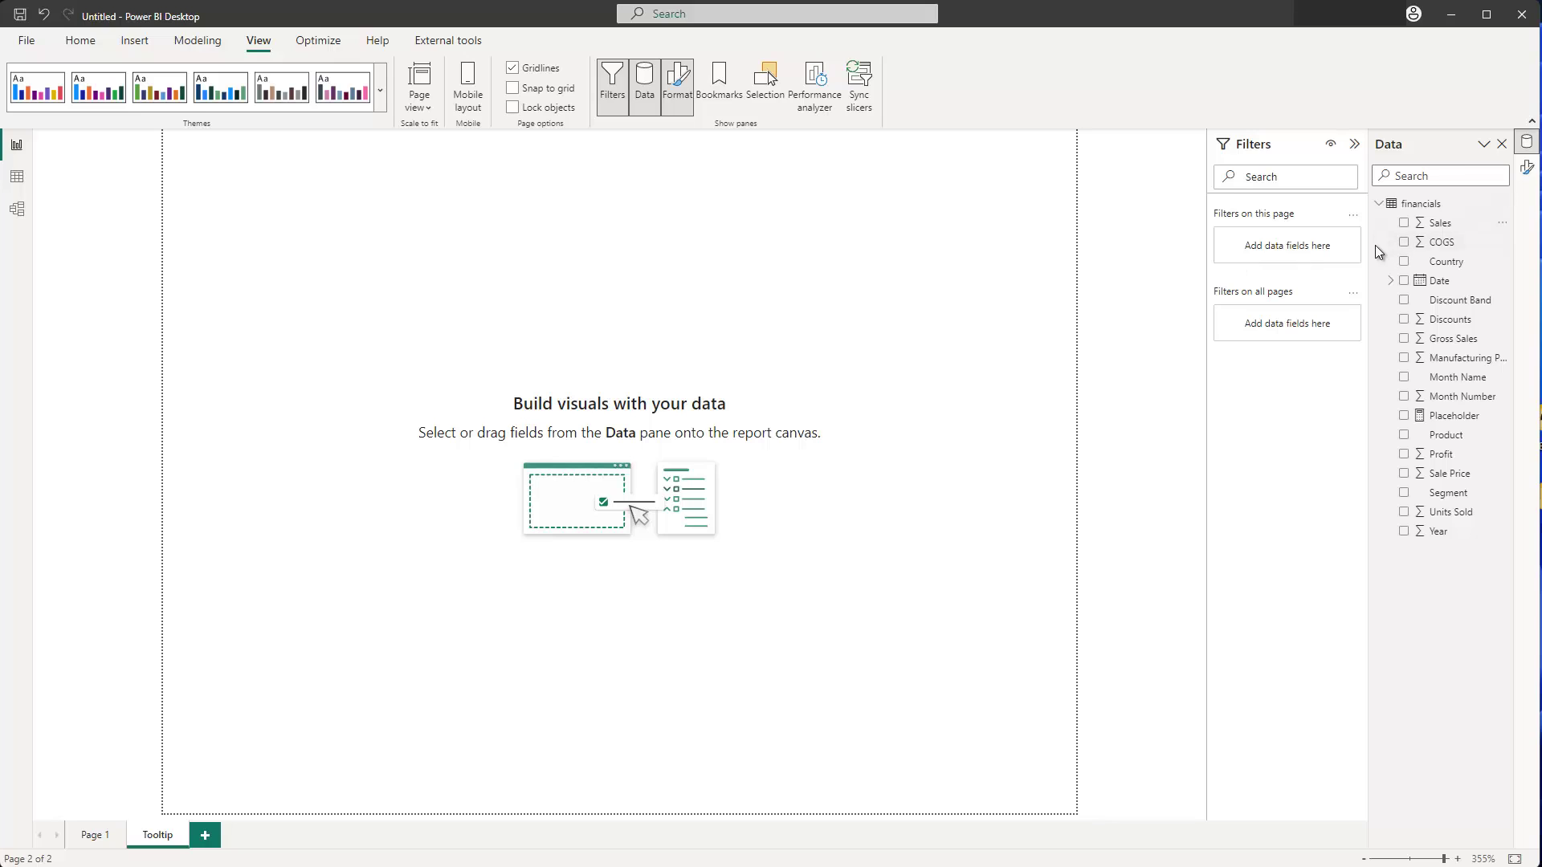
{"action": "left_click", "coordinate": [1402, 224]}
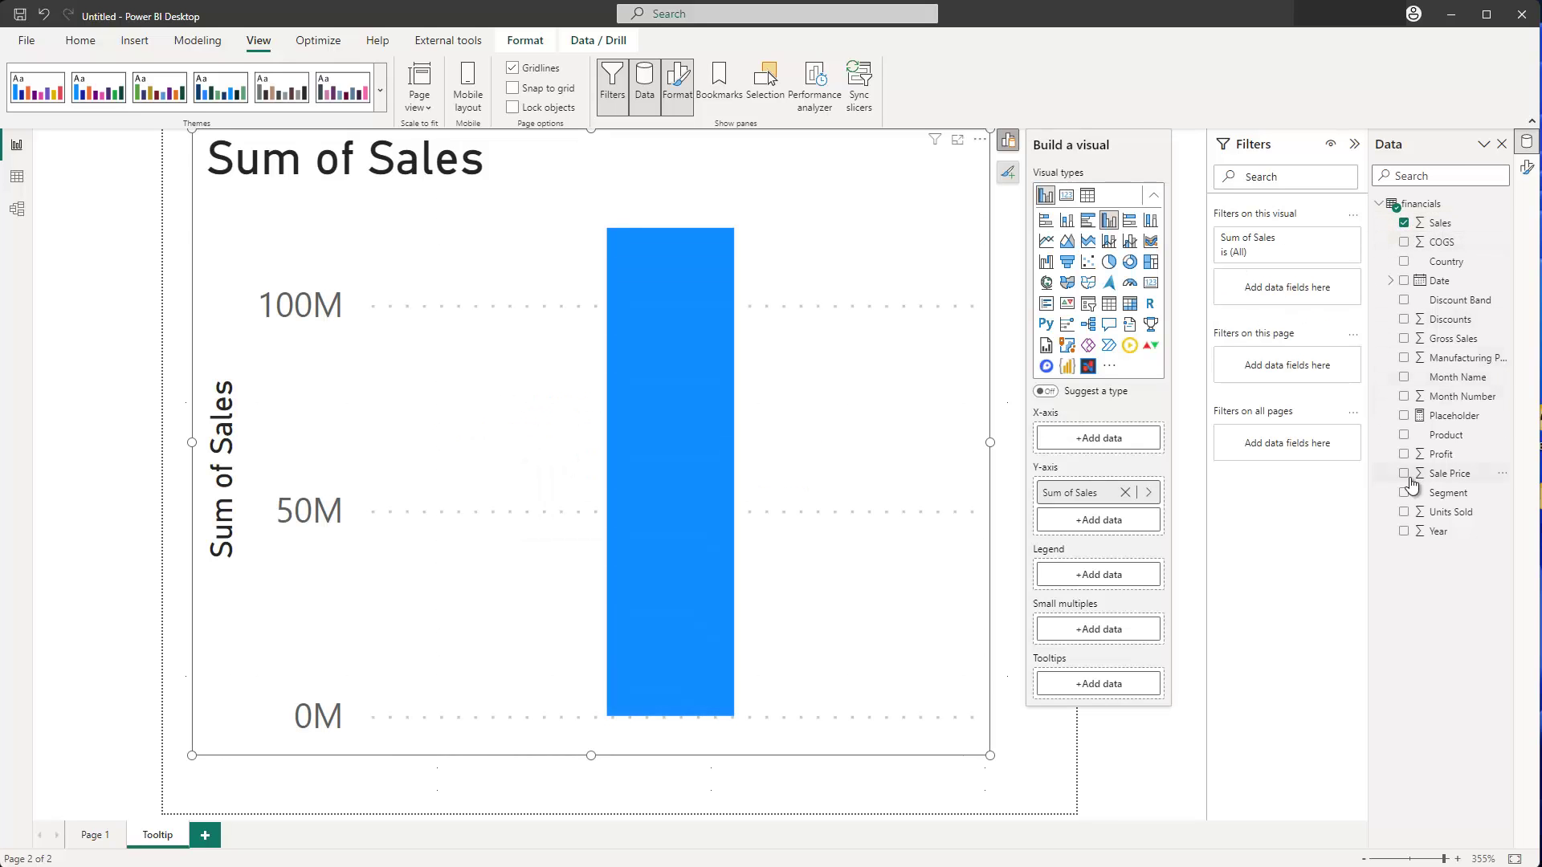
{"action": "left_click", "coordinate": [1403, 435]}
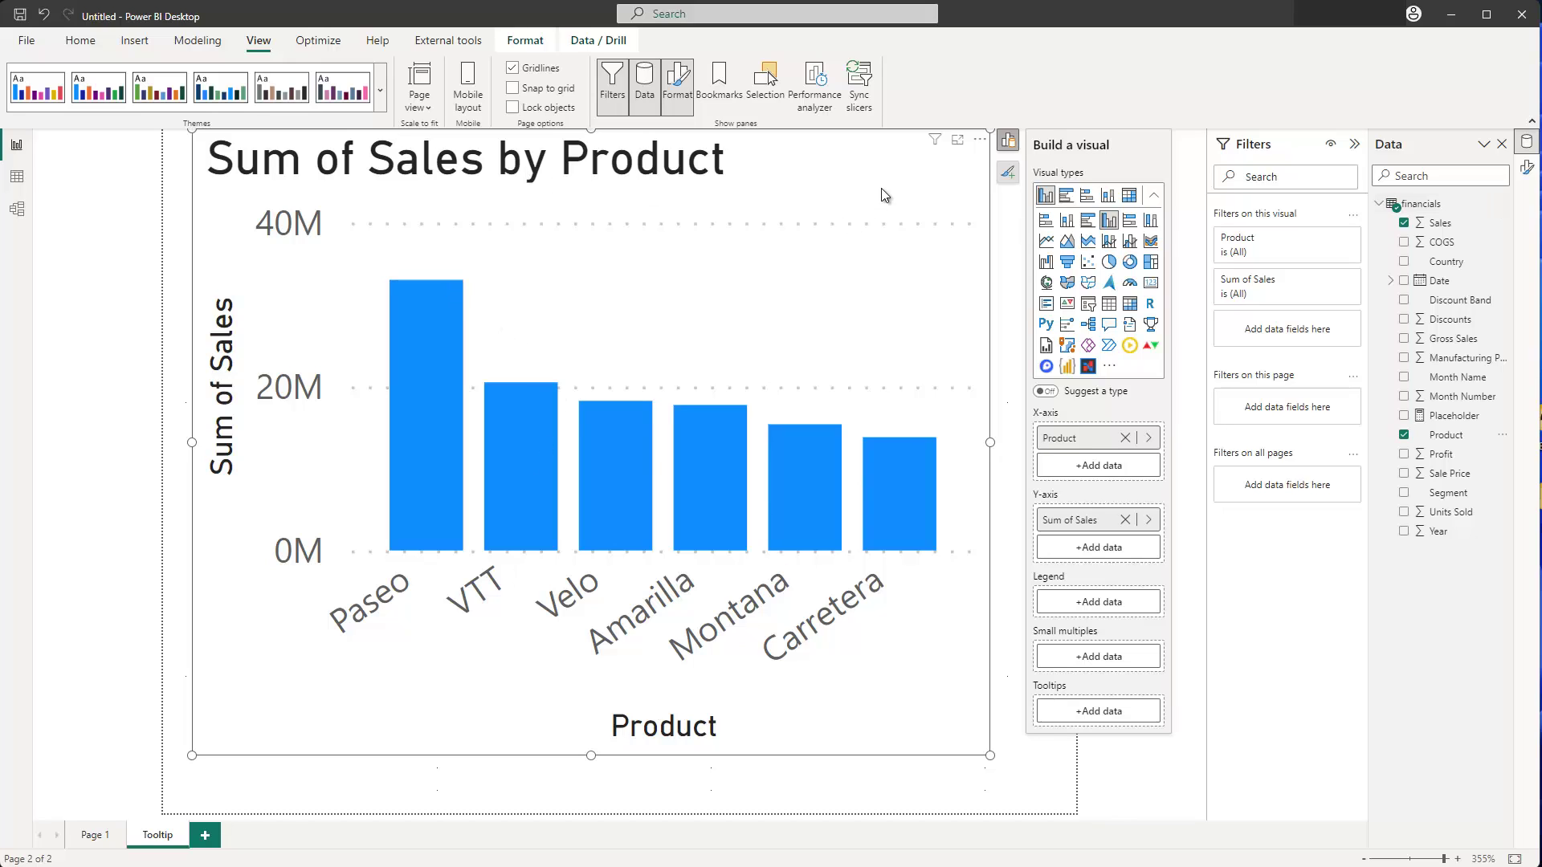
- Turn off the column chart's title, keeping its X-axis and Y-axis switched on
{"action": "left_click", "coordinate": [1007, 172]}
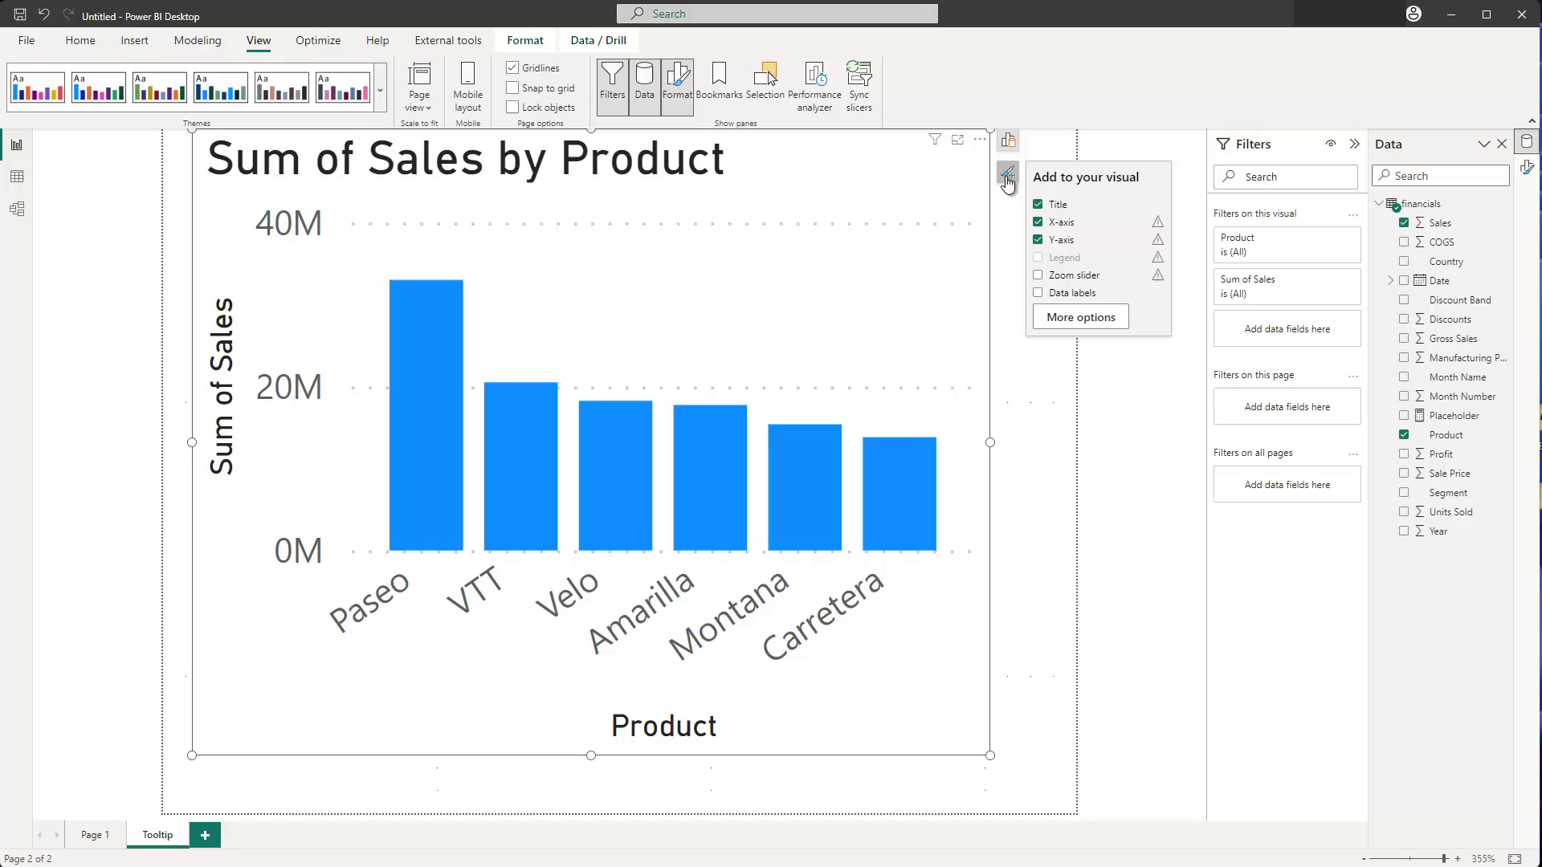
{"action": "left_click", "coordinate": [1037, 223]}
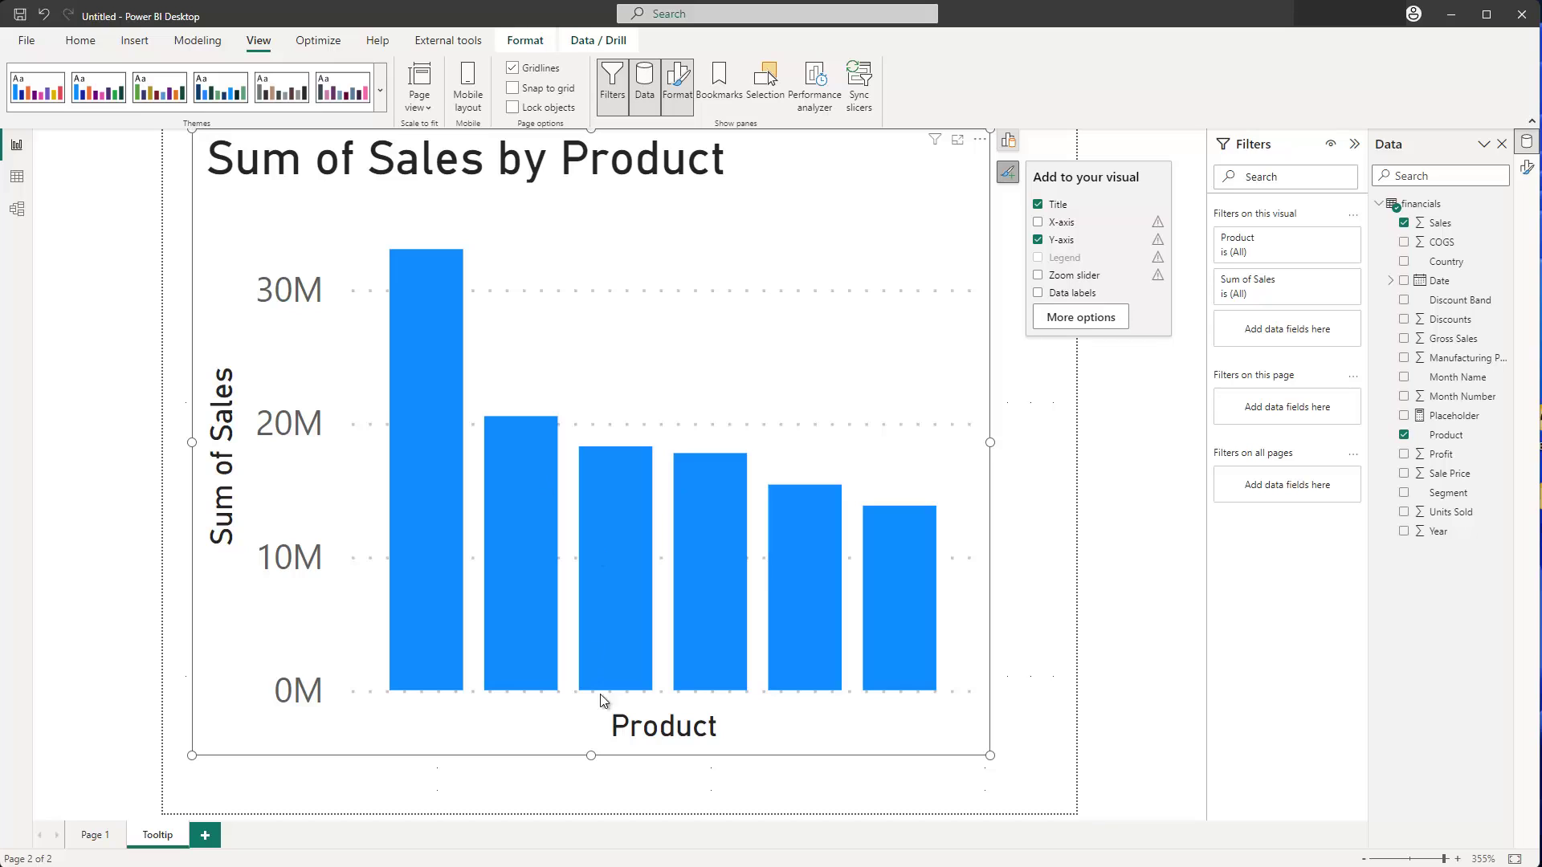
{"action": "left_click", "coordinate": [1037, 222]}
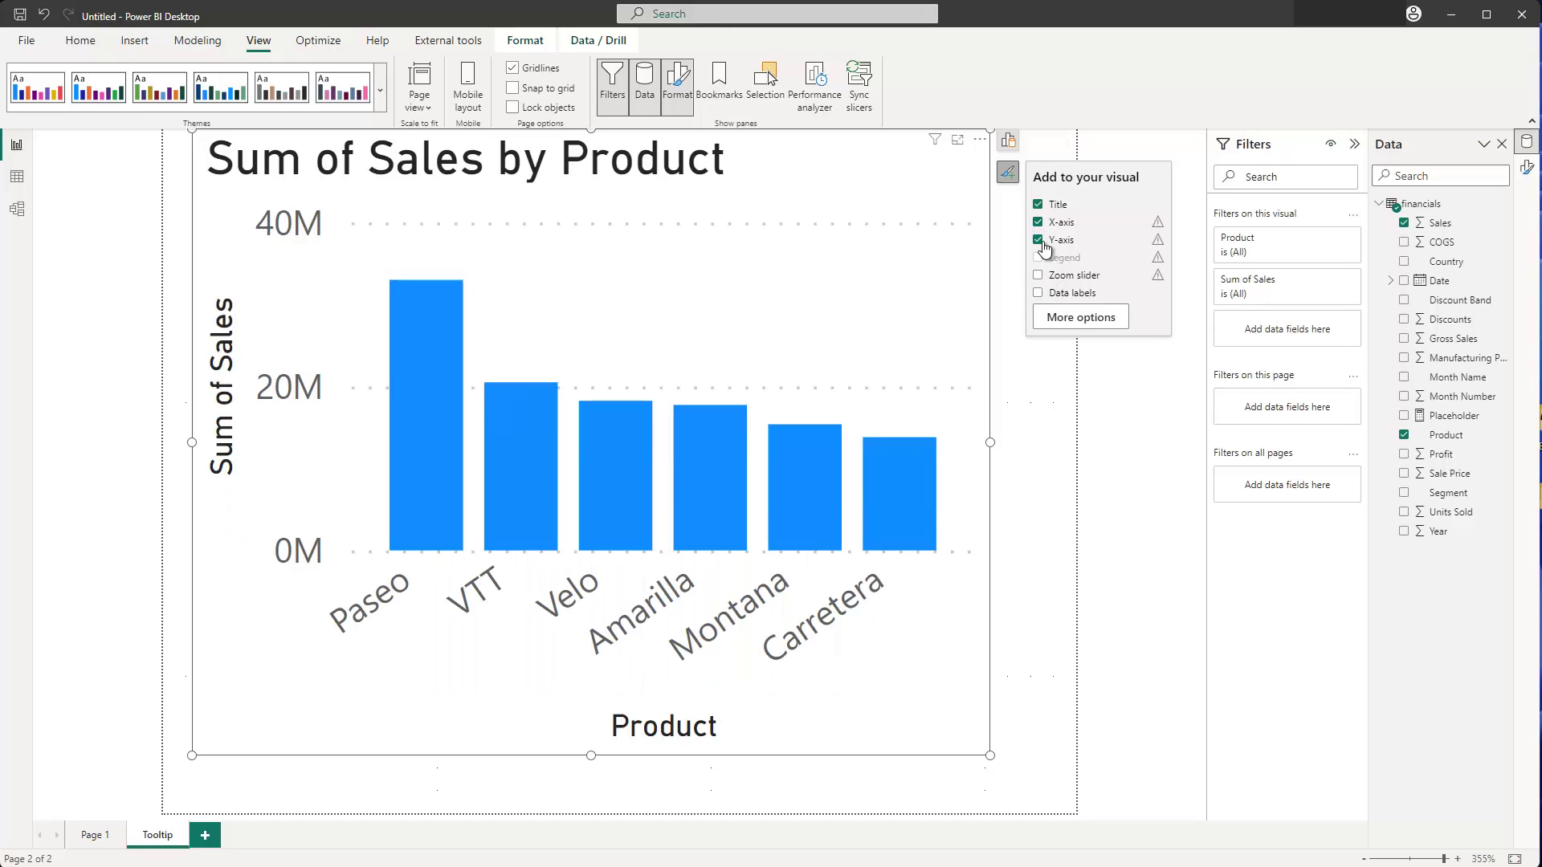
{"action": "left_click", "coordinate": [1038, 204]}
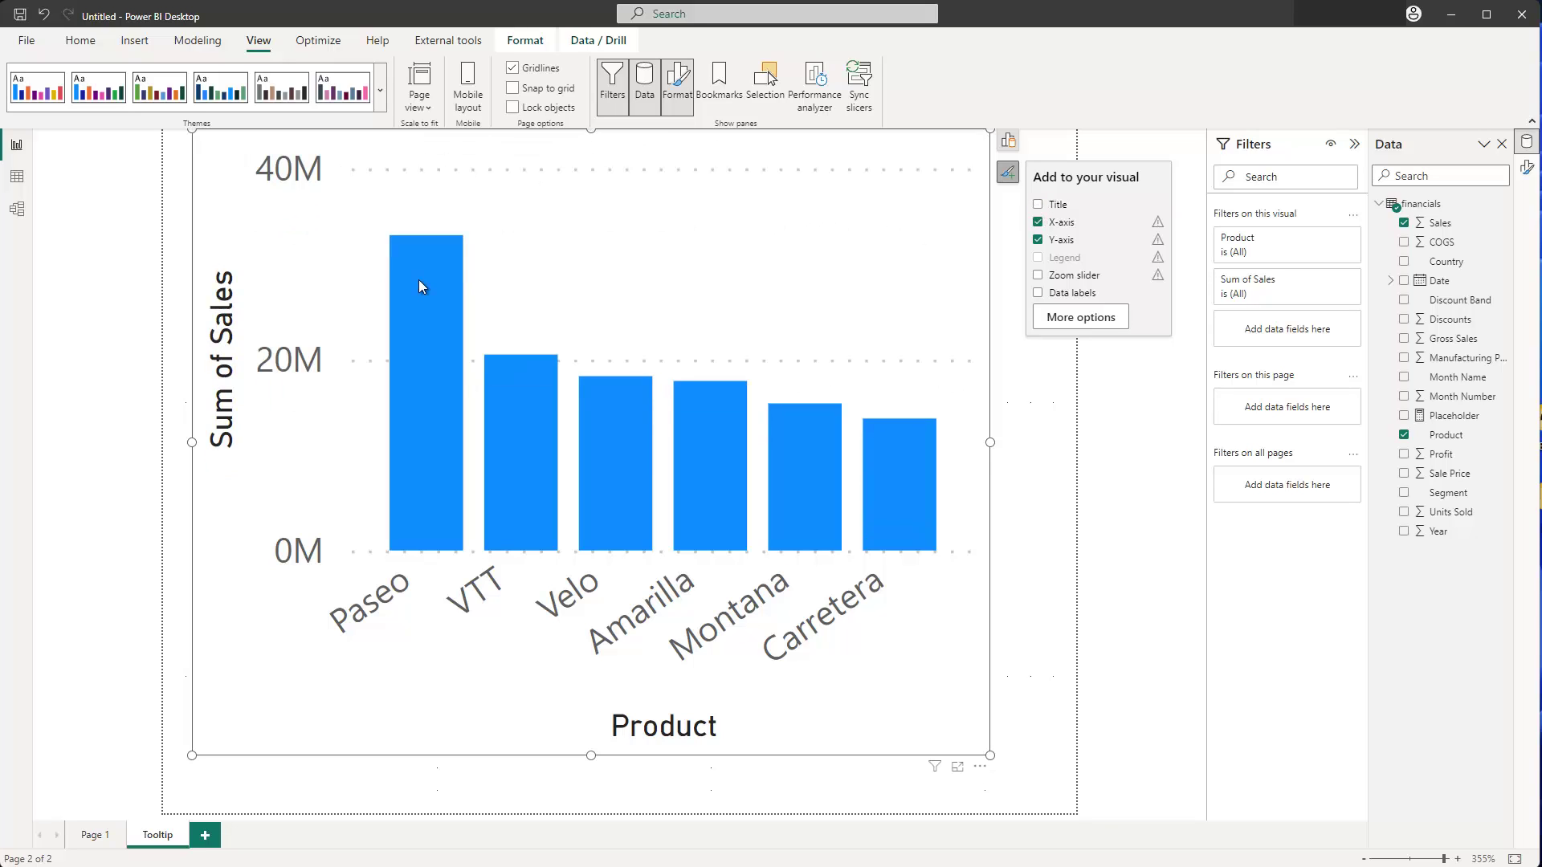
- Turn off the X-axis title of the column chart on the Tooltip page
{"action": "left_click", "coordinate": [1076, 317]}
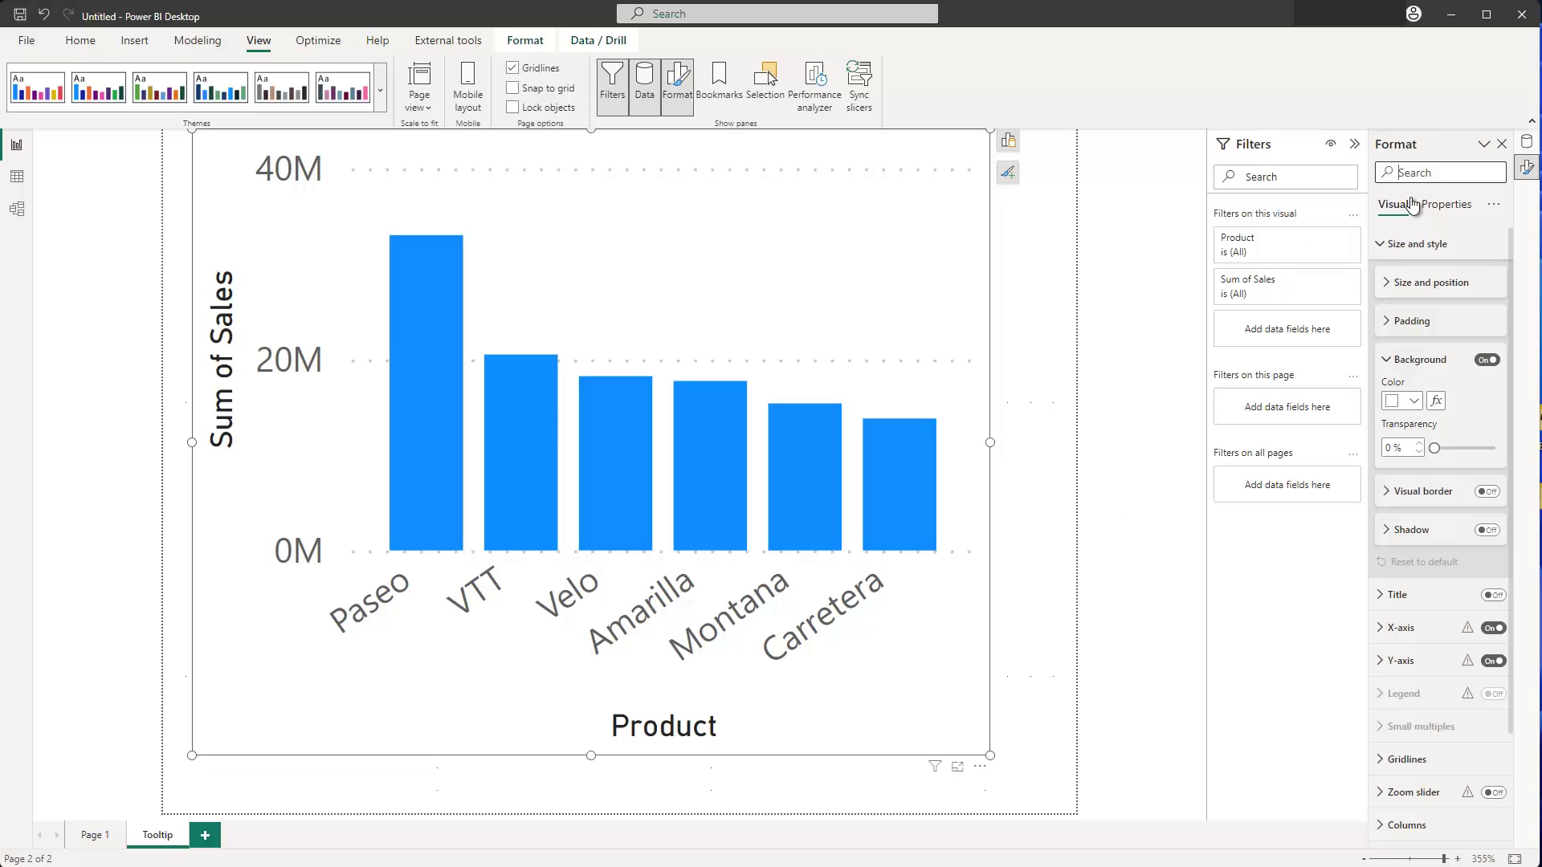
{"action": "left_click", "coordinate": [1404, 173]}
{"action": "type", "text": "Title"}
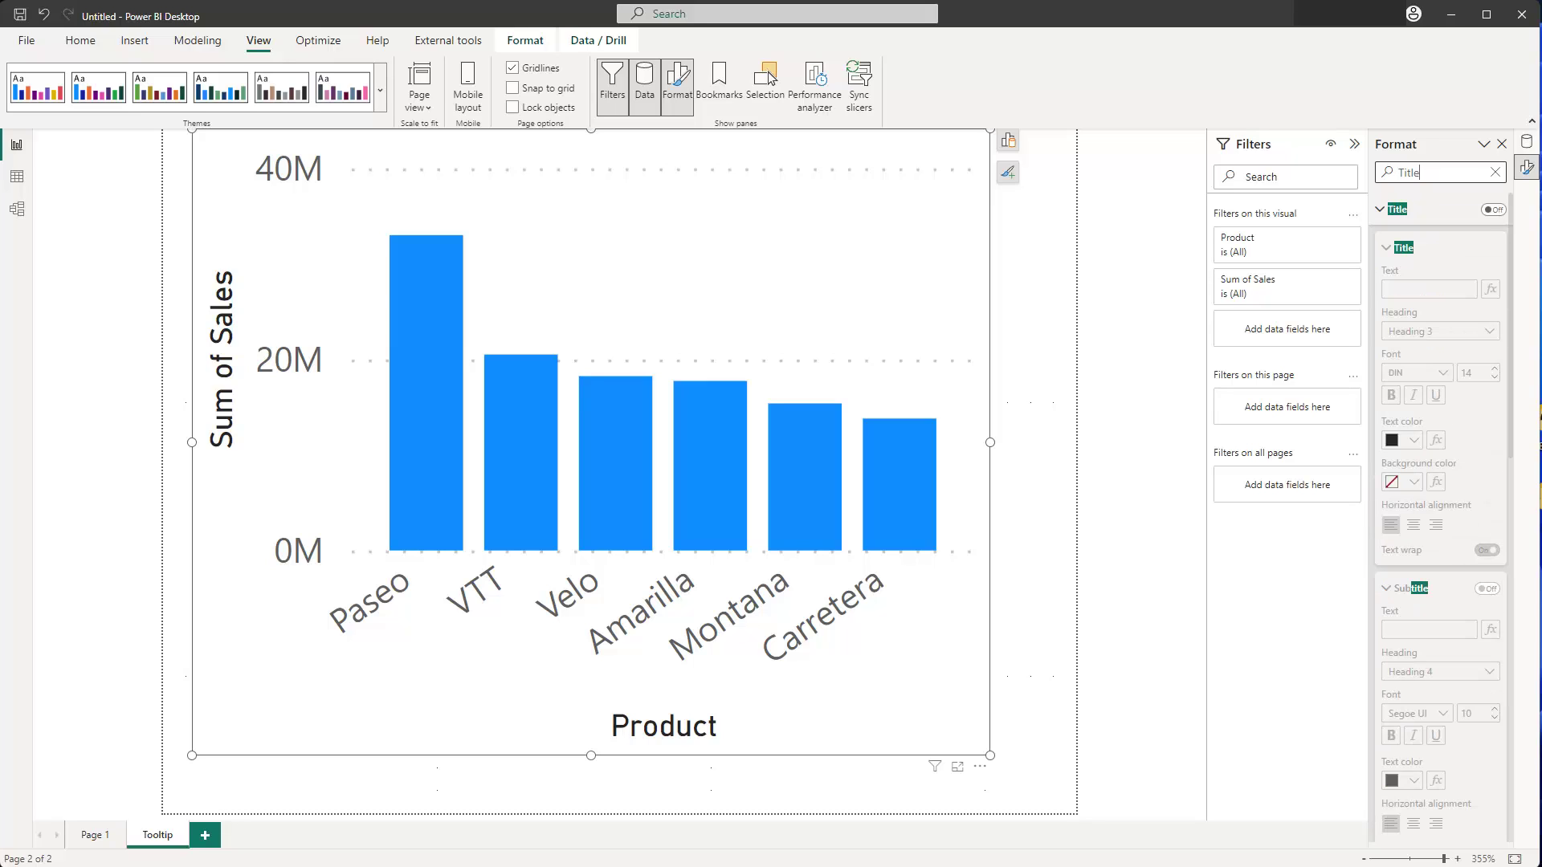
{"action": "scroll", "coordinate": [1463, 315], "scroll_direction": "down", "scroll_amount": 3}
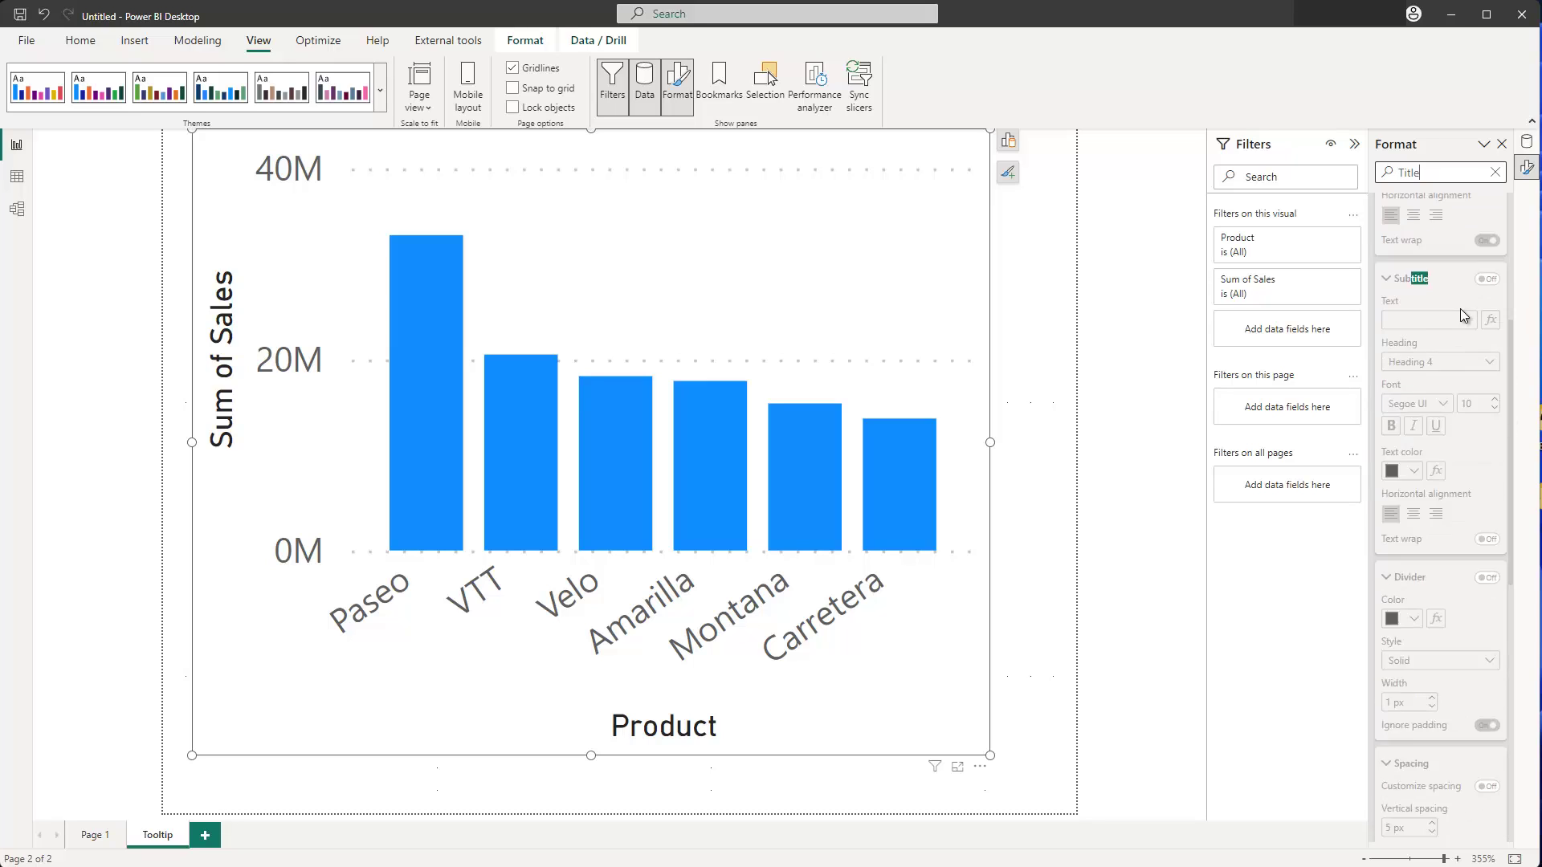
{"action": "scroll", "coordinate": [1461, 346], "scroll_direction": "down", "scroll_amount": 4}
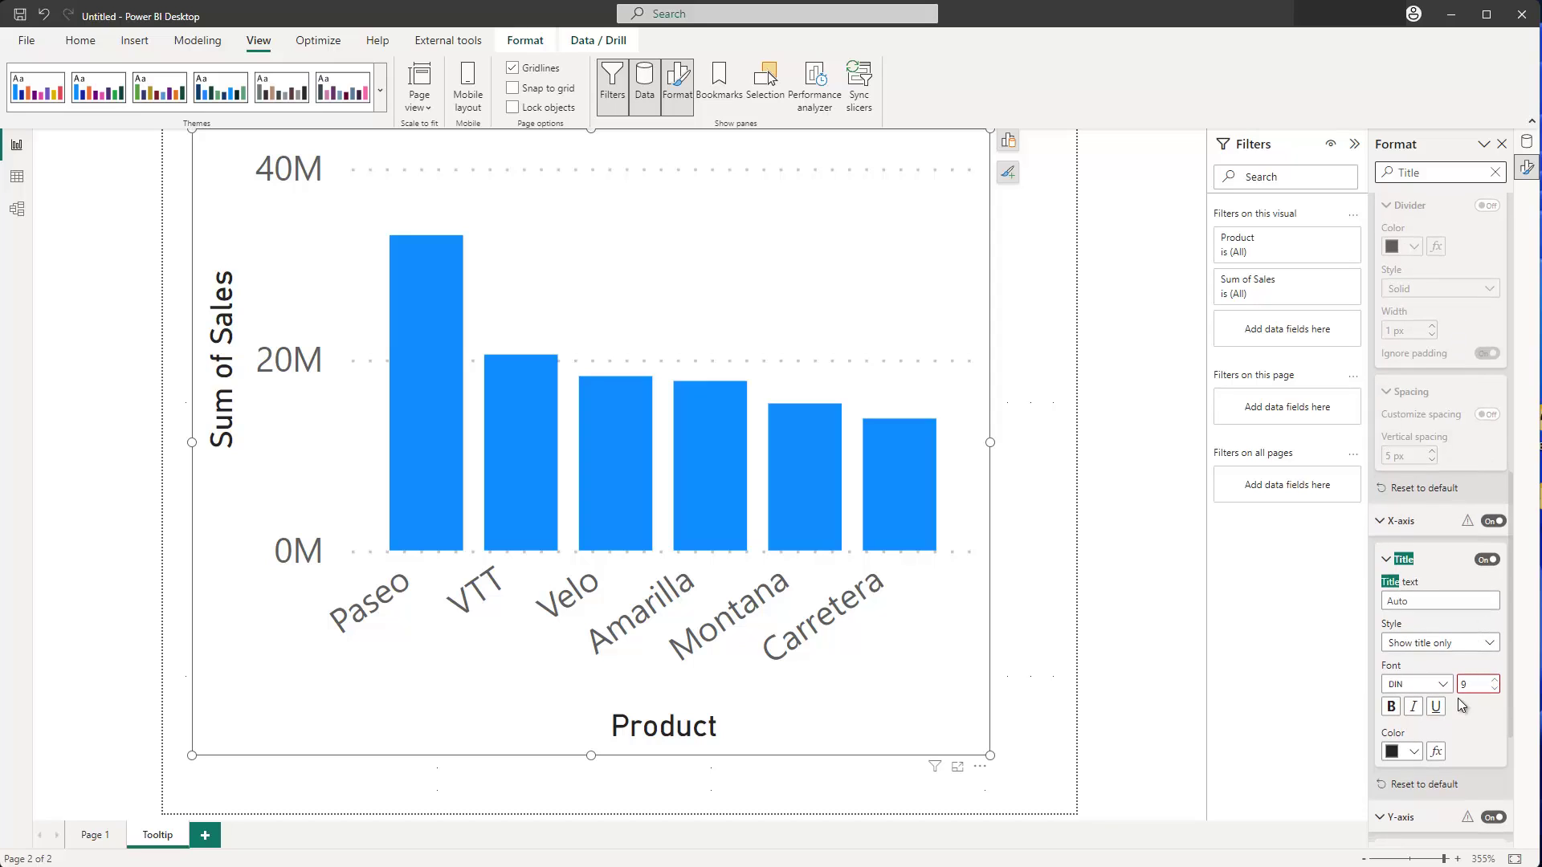
{"action": "left_click", "coordinate": [1482, 564]}
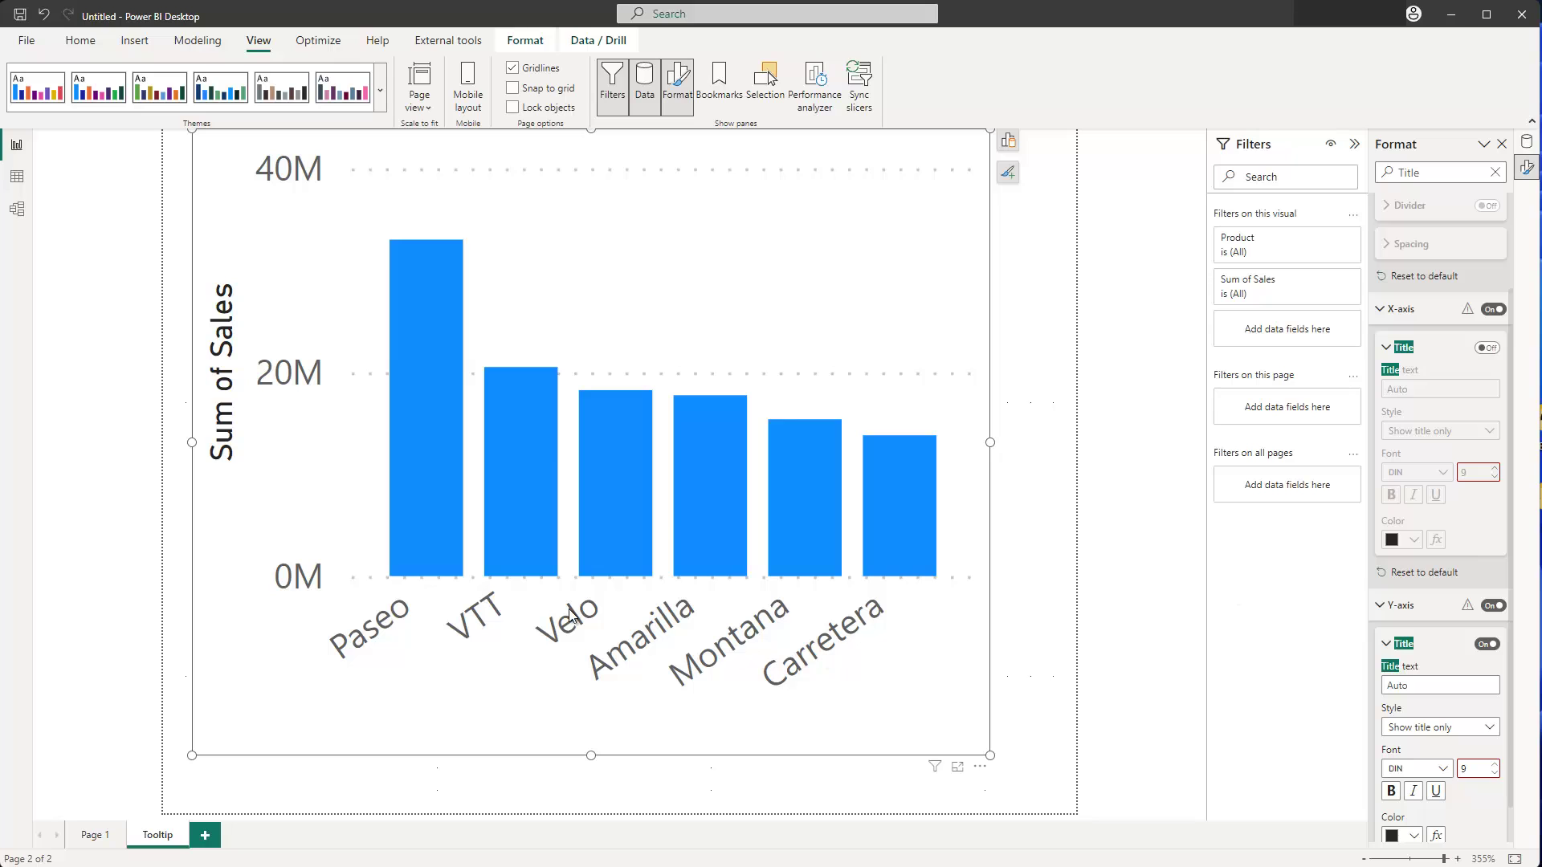
{"action": "left_click", "coordinate": [1010, 489]}
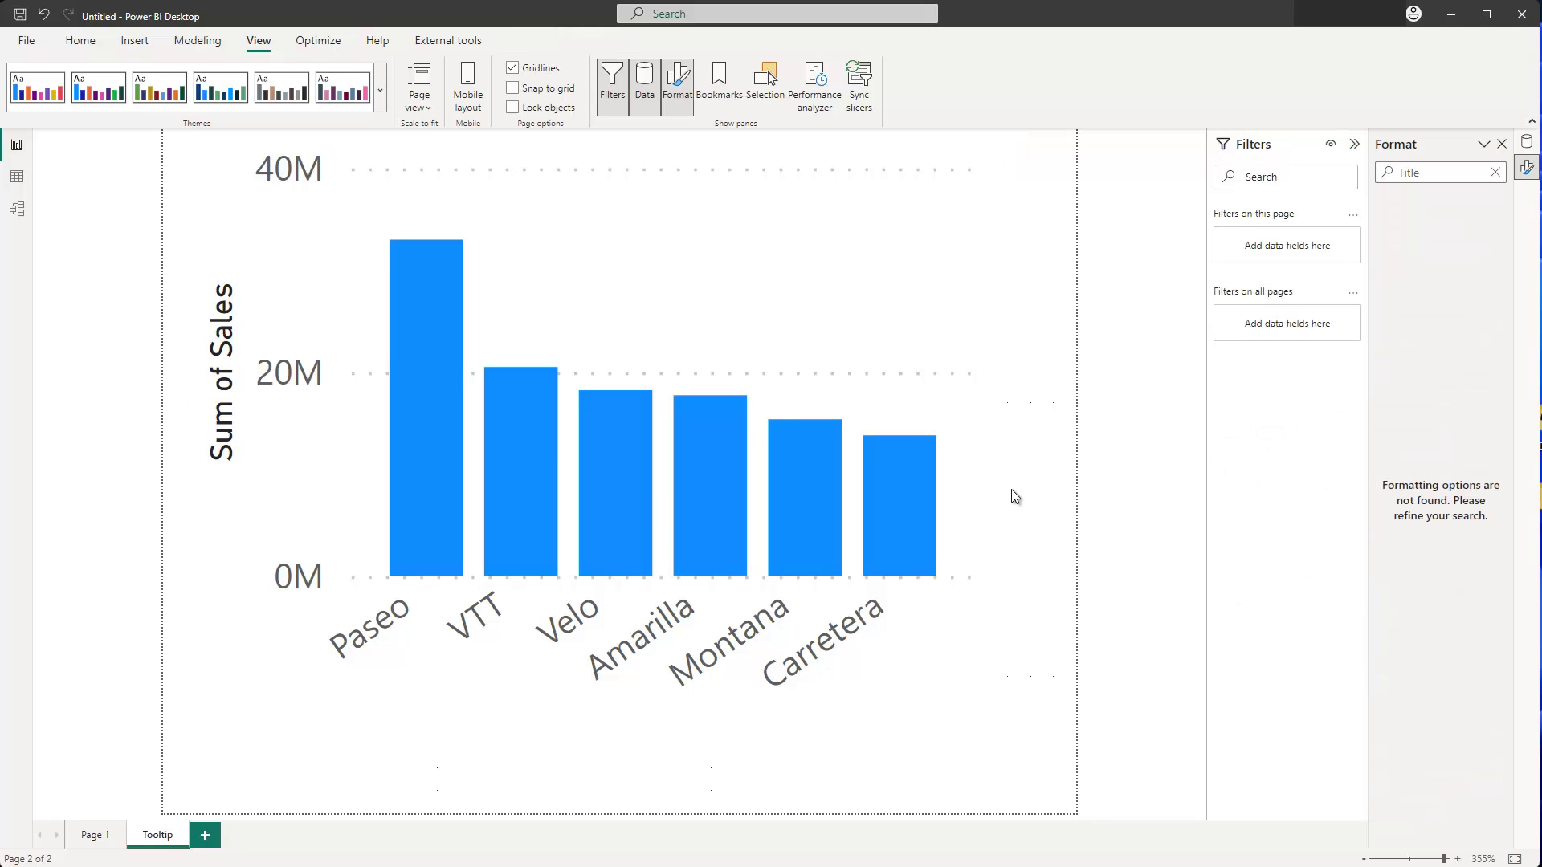
- Enlarge the Sales by Product column chart to fill the entire Tooltip page canvas
{"action": "left_click", "coordinate": [824, 265]}
{"action": "left_click_drag", "start_coordinate": [989, 755], "coordinate": [1077, 815]}
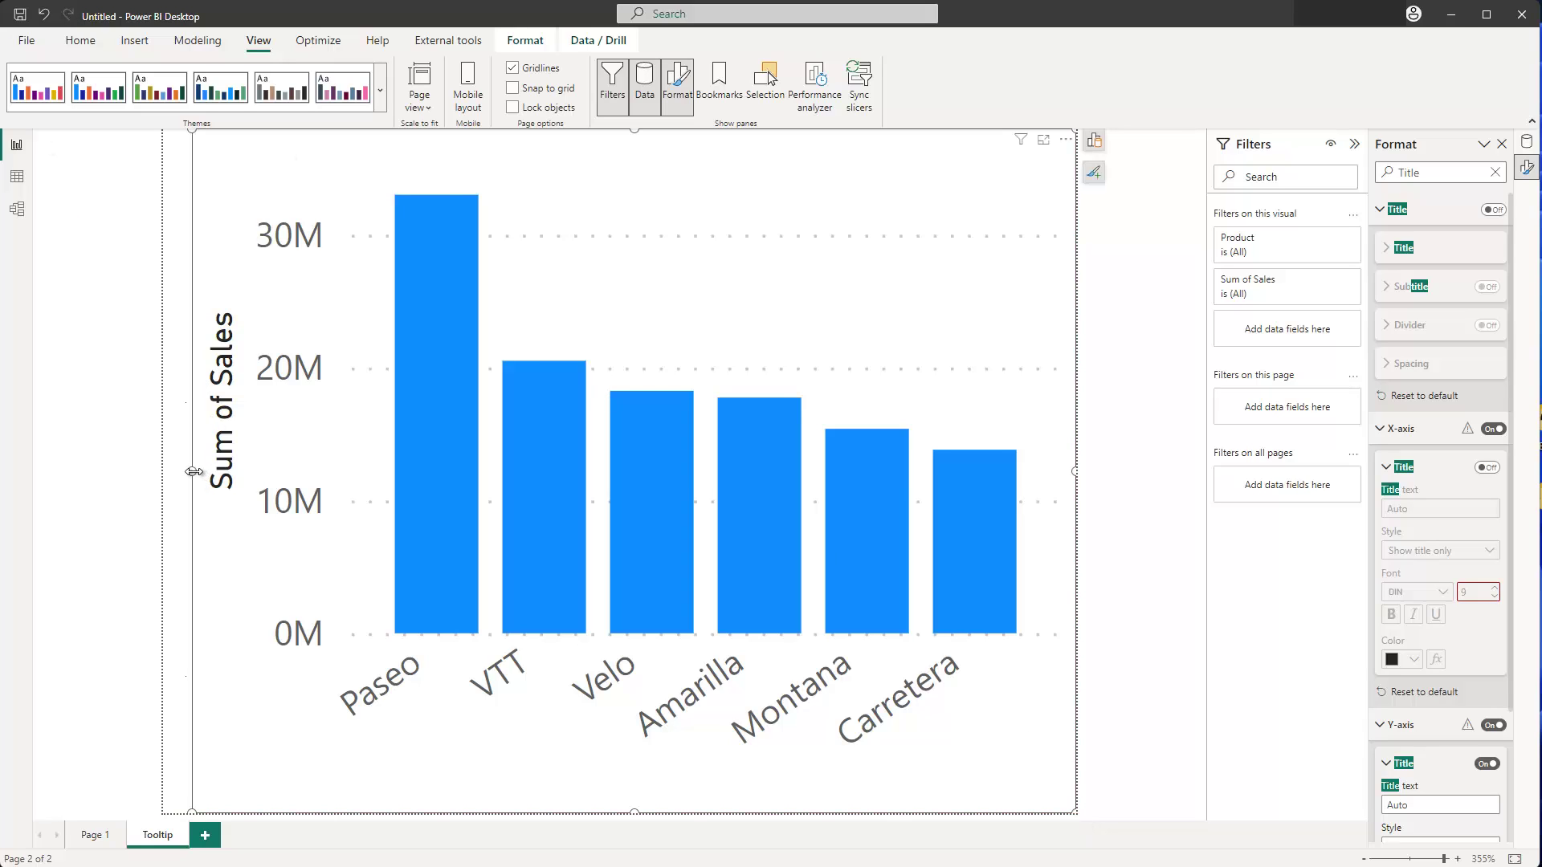
{"action": "left_click_drag", "start_coordinate": [194, 472], "coordinate": [164, 473]}
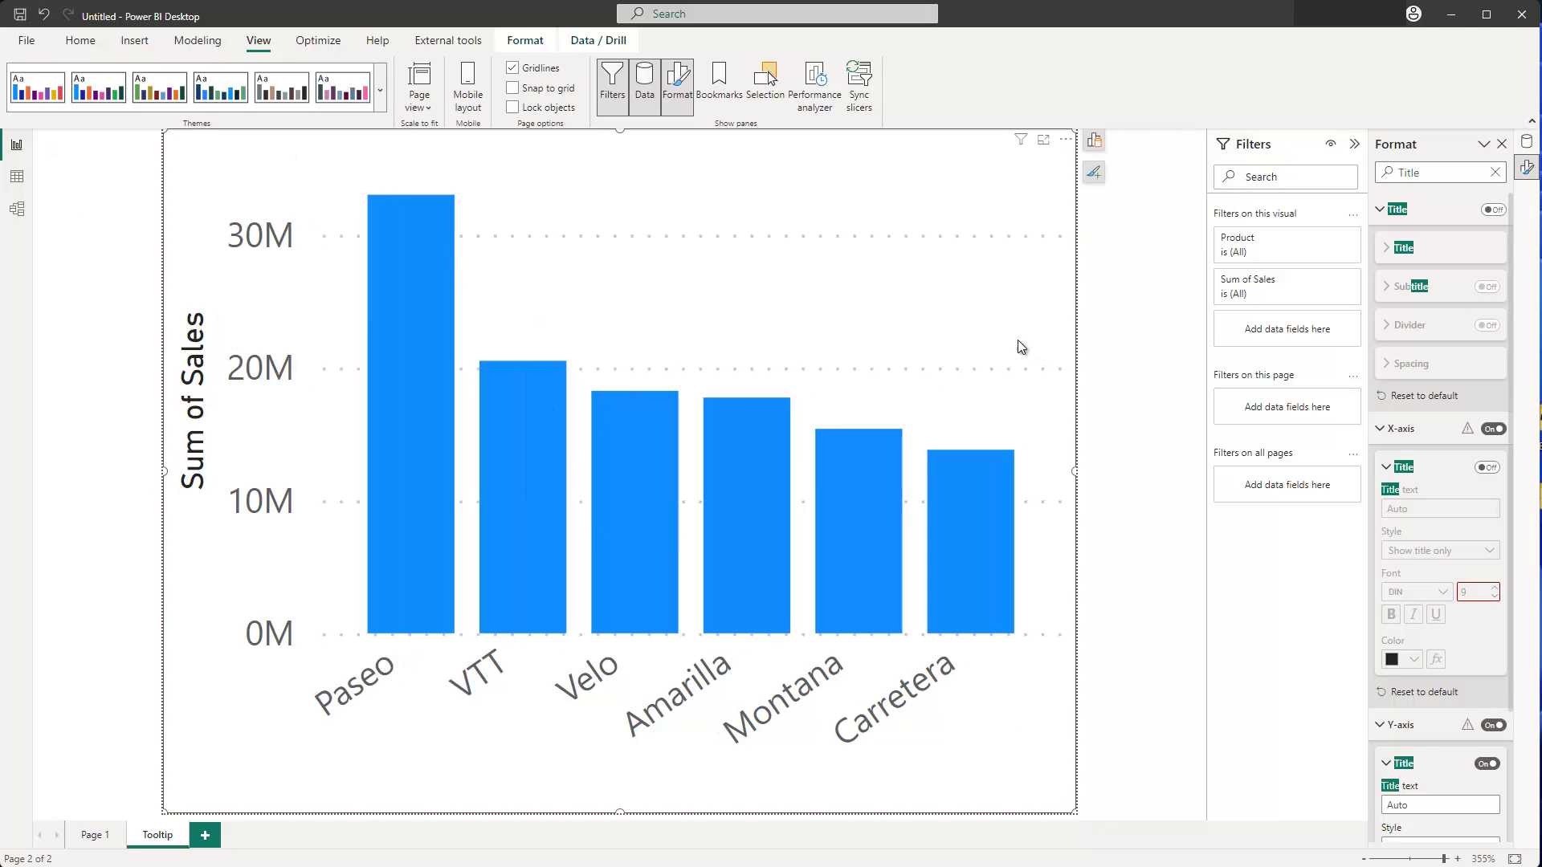
- Assign the Tooltip page as the report page tooltip of the blank card over Page 1's help icon, and preview the tooltip
{"action": "left_click", "coordinate": [93, 836]}
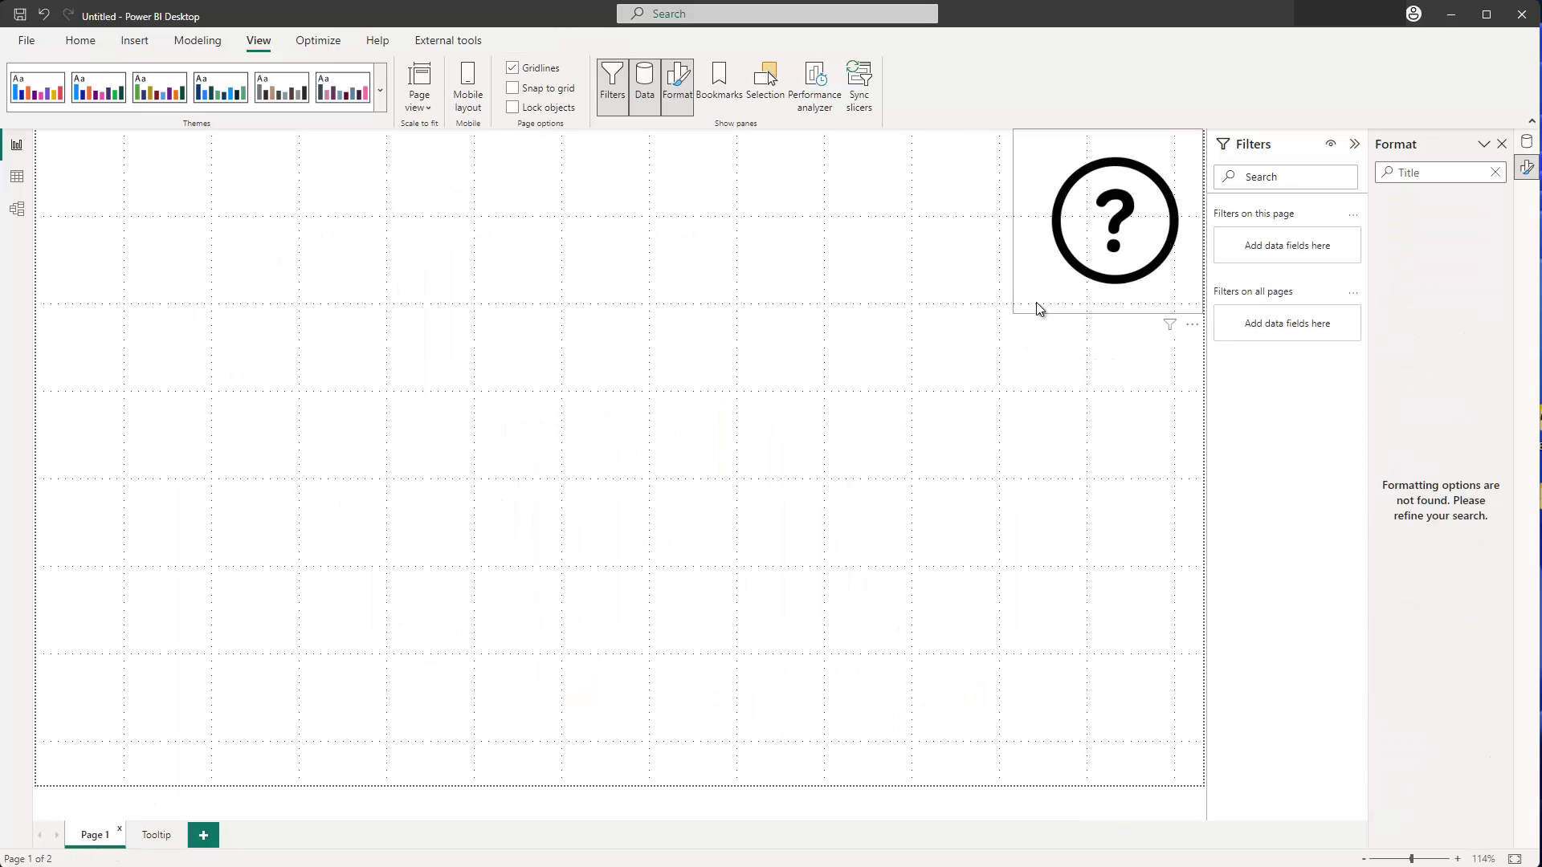
{"action": "left_click", "coordinate": [1042, 297]}
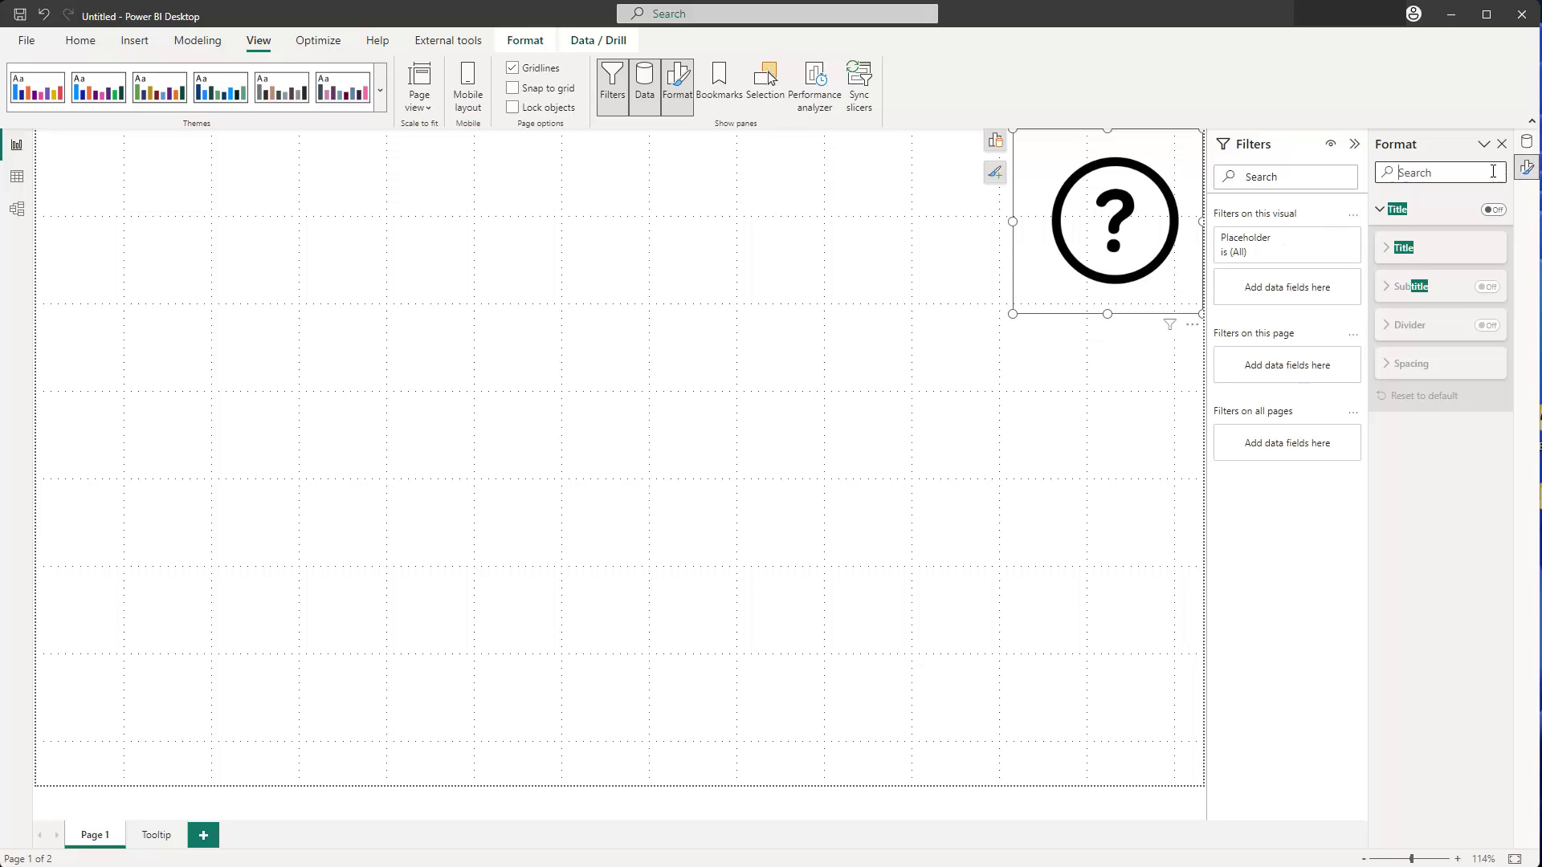
{"action": "left_click", "coordinate": [1495, 171]}
{"action": "type", "text": "Tool"}
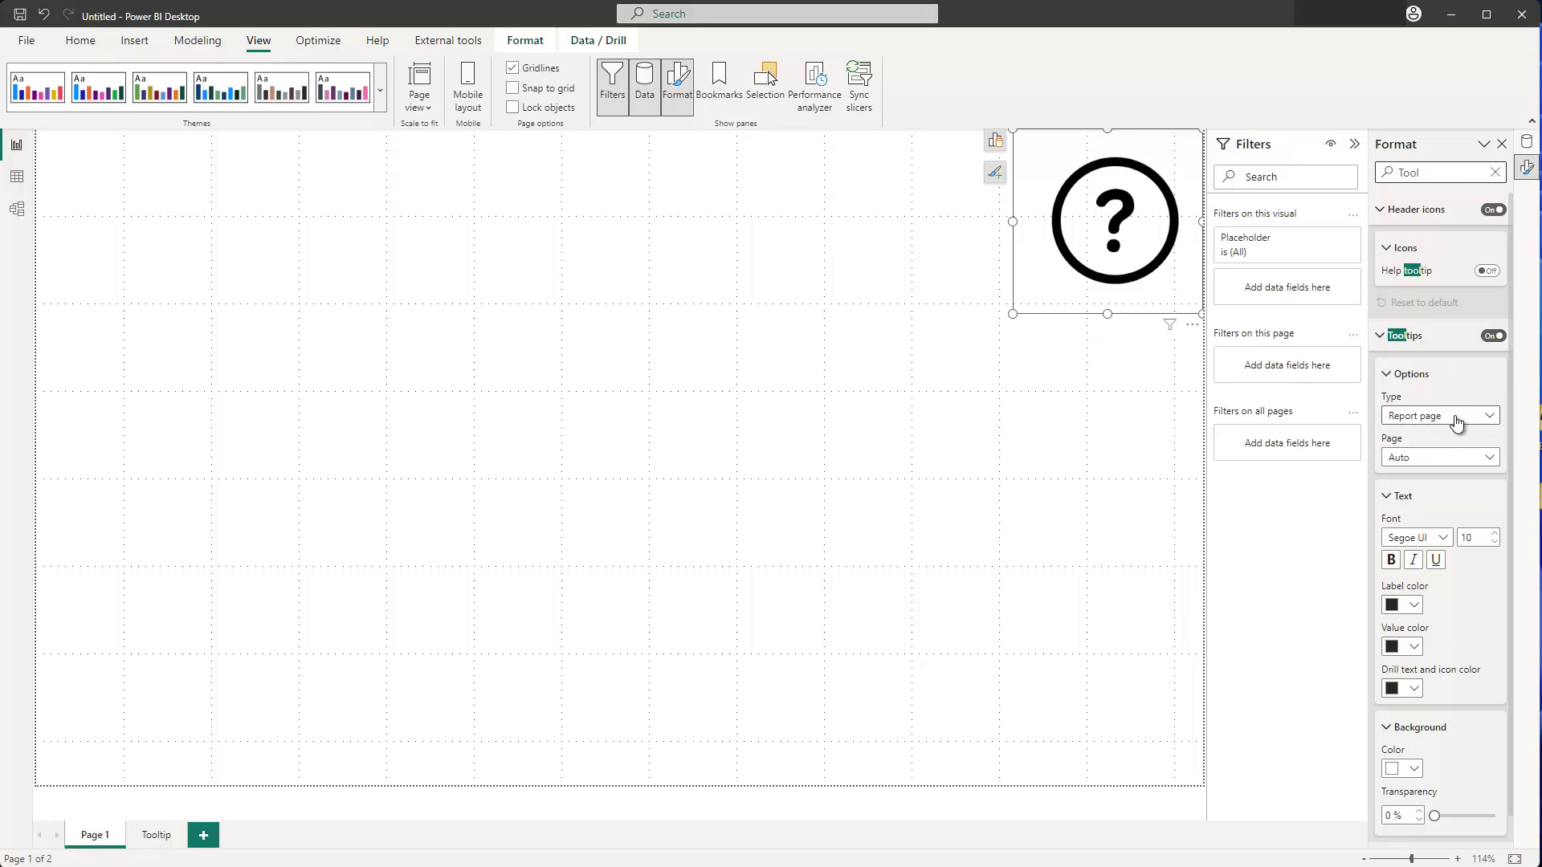
{"action": "left_click", "coordinate": [1464, 462]}
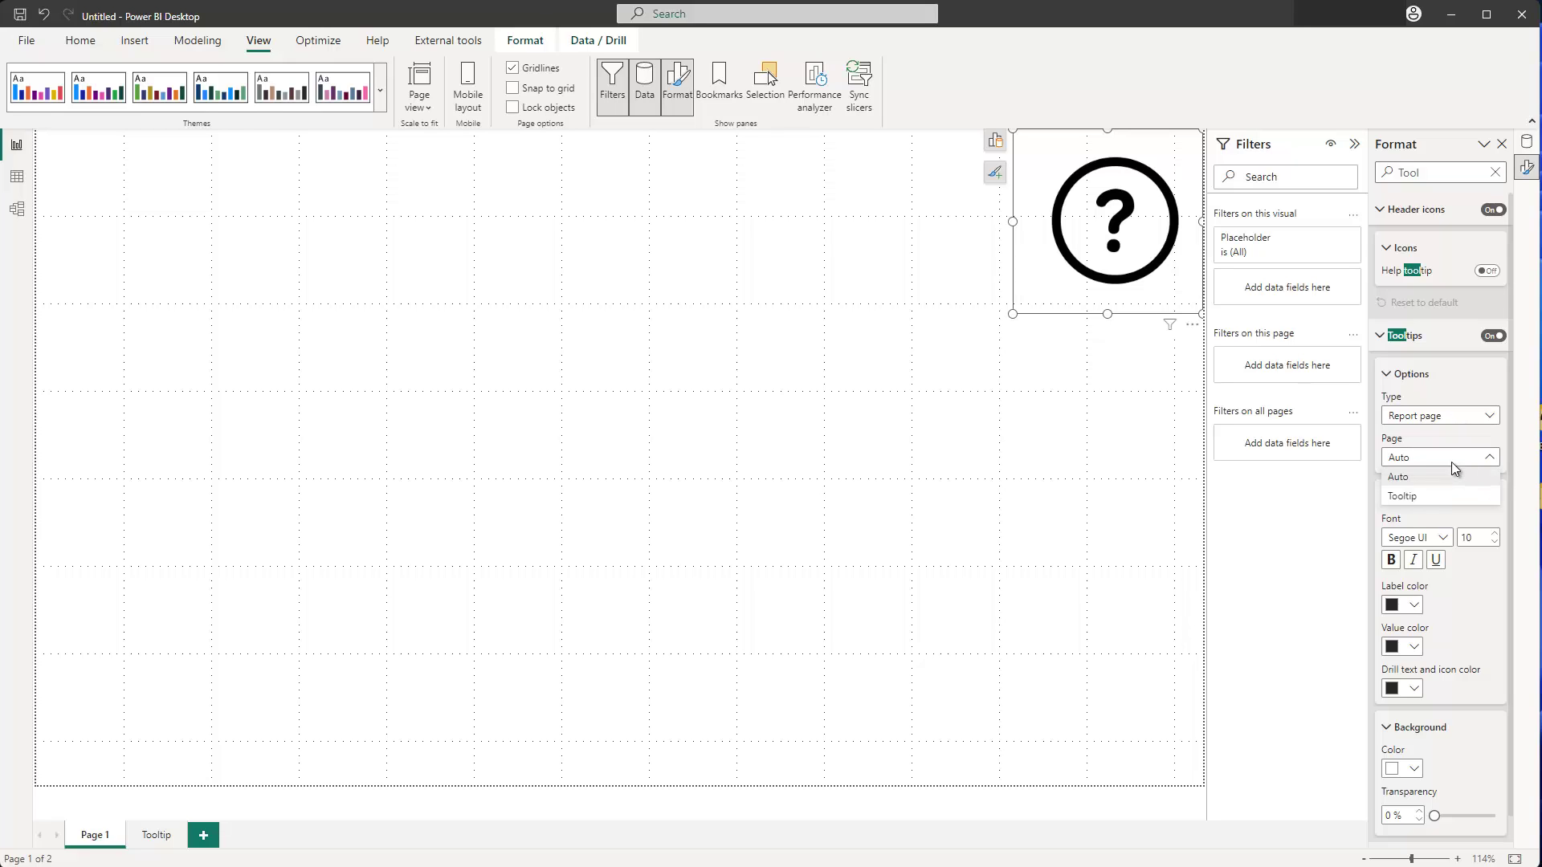
{"action": "left_click", "coordinate": [1416, 499]}
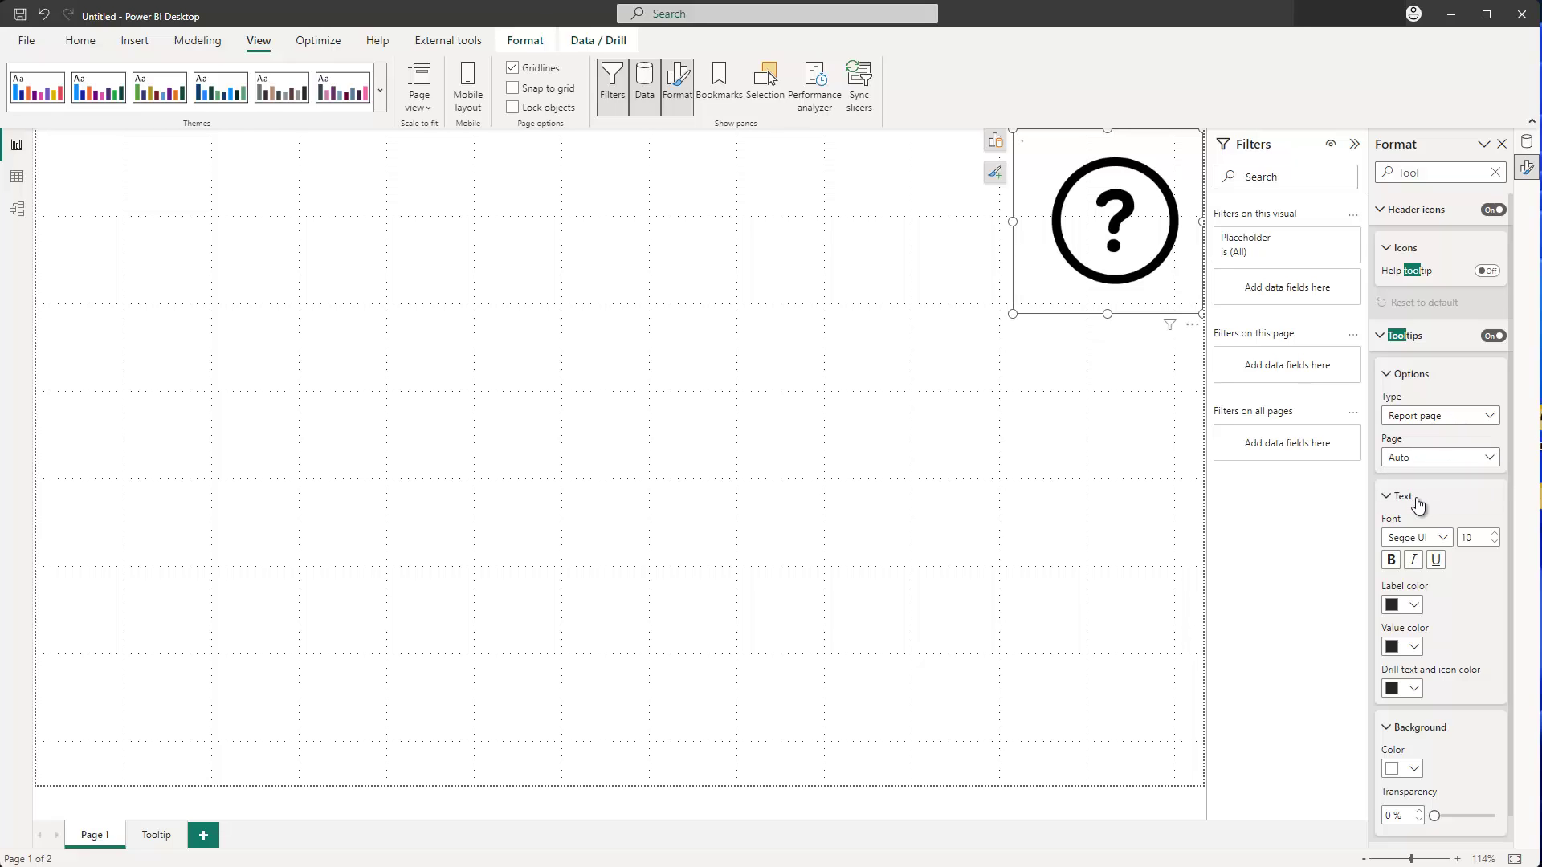
{"action": "left_click", "coordinate": [864, 469]}
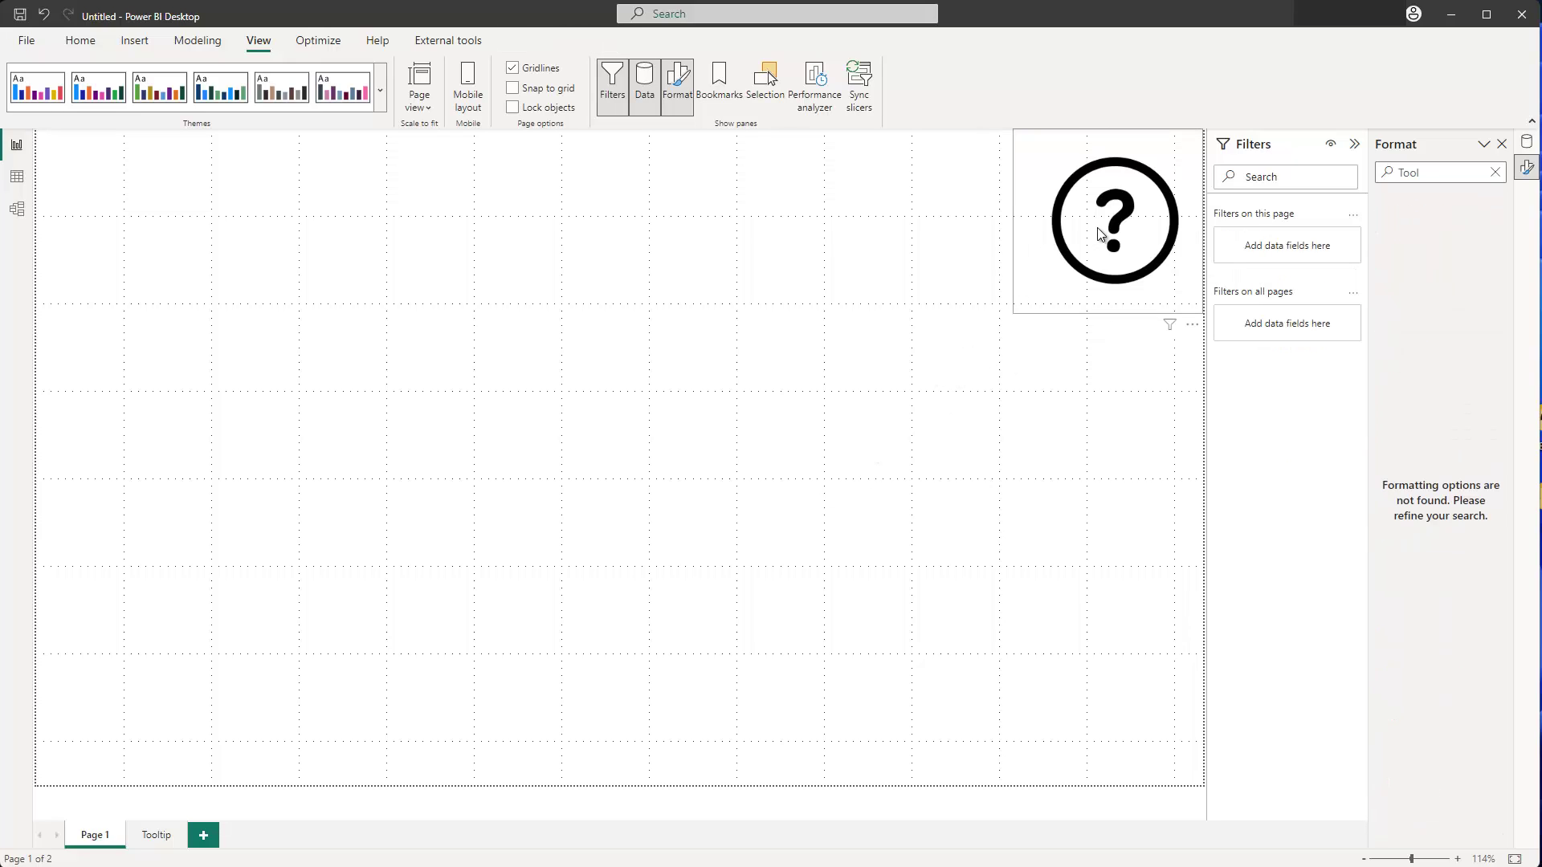
{"action": "mouse_move", "coordinate": [1099, 231]}
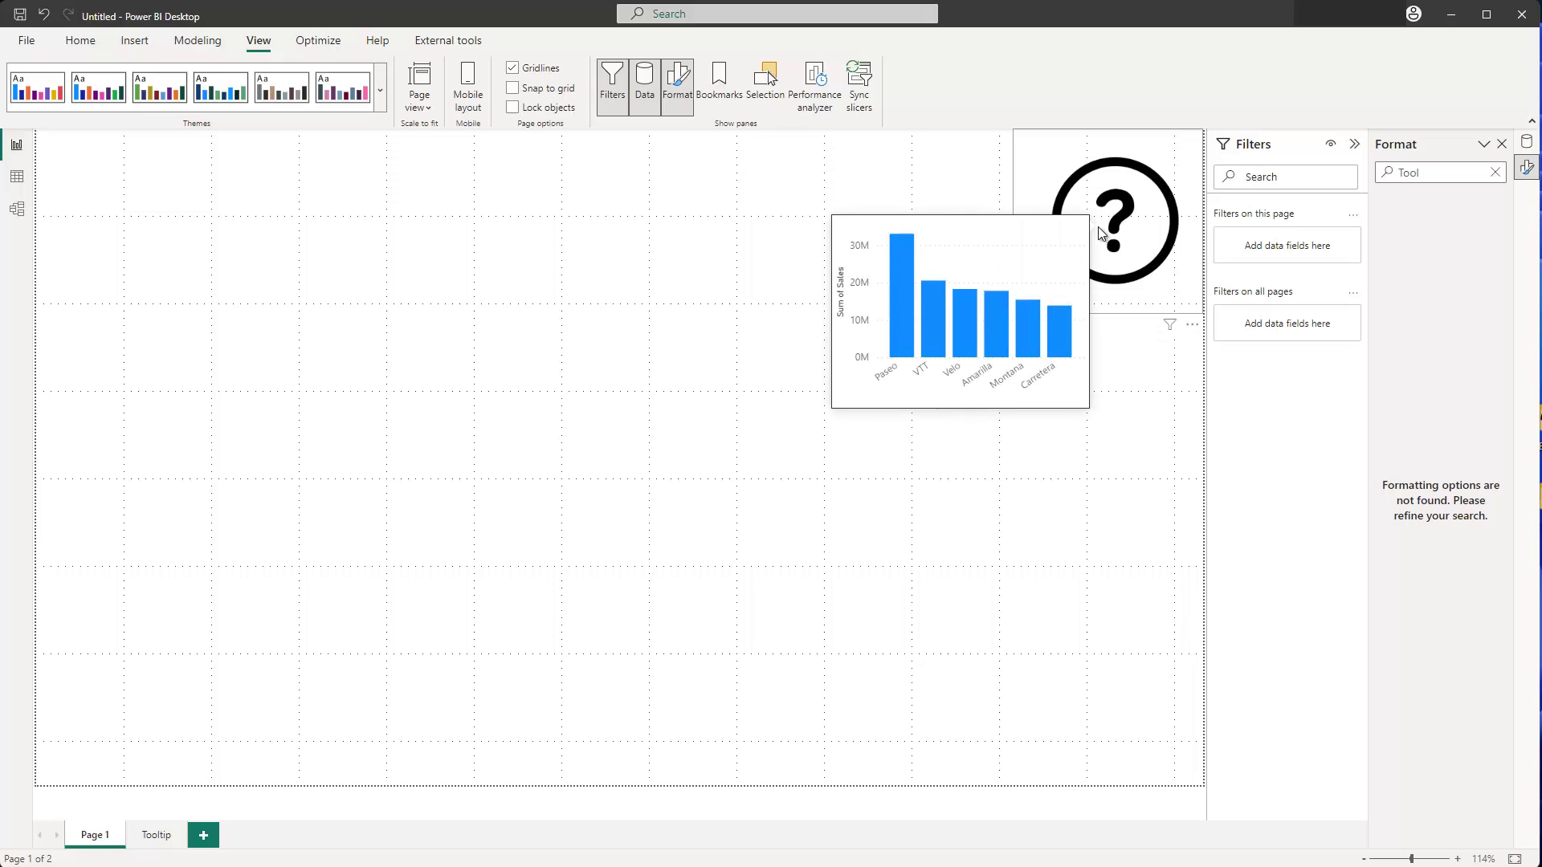